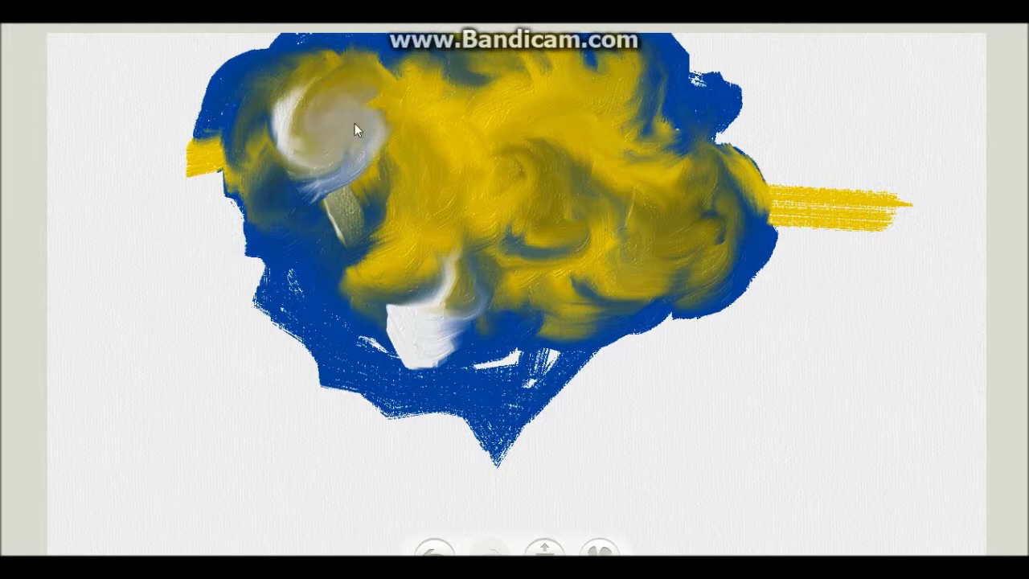
- Smear the blue, yellow and white paint with swirling brush strokes, blending the shape's edges into the white canvas
mouse_move(569, 161)
mouse_down()
mouse_move(527, 170)
mouse_move(531, 131)
mouse_move(521, 135)
mouse_move(599, 148)
mouse_move(580, 161)
mouse_move(576, 136)
mouse_move(601, 159)
mouse_move(559, 74)
mouse_up()
drag(346, 228, 386, 257)
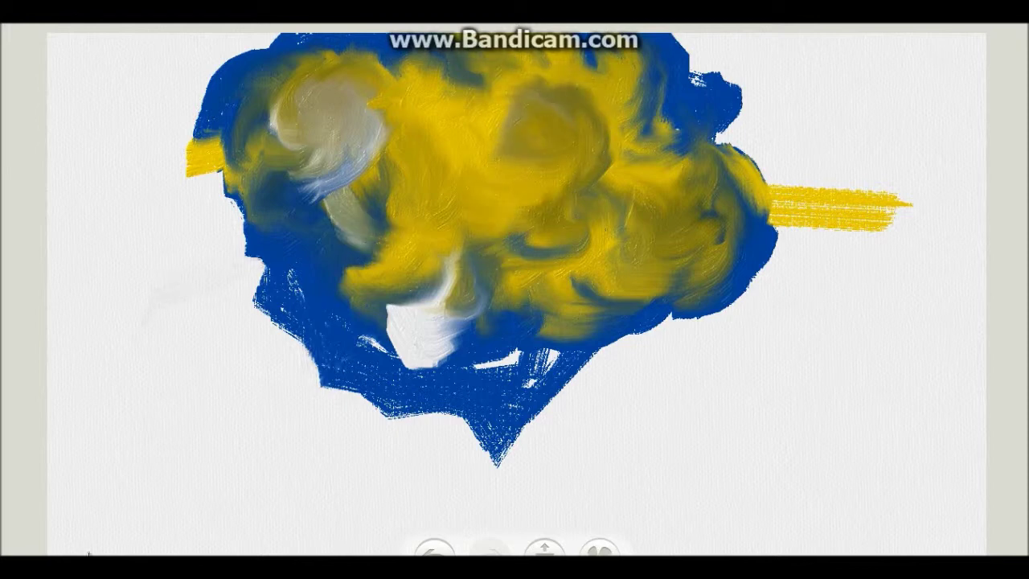
mouse_move(475, 392)
mouse_down()
mouse_move(558, 506)
mouse_move(383, 459)
mouse_move(452, 471)
mouse_move(434, 514)
mouse_move(449, 391)
mouse_move(301, 427)
mouse_move(336, 346)
mouse_move(281, 374)
mouse_move(343, 310)
mouse_move(269, 407)
mouse_move(291, 303)
mouse_move(207, 396)
mouse_move(208, 183)
mouse_move(232, 418)
mouse_move(198, 379)
mouse_move(214, 255)
mouse_move(265, 391)
mouse_move(302, 398)
mouse_move(454, 383)
mouse_move(592, 403)
mouse_move(503, 410)
mouse_move(580, 413)
mouse_move(572, 349)
mouse_move(611, 346)
mouse_move(683, 296)
mouse_move(802, 249)
mouse_move(778, 251)
mouse_move(769, 172)
mouse_move(743, 108)
mouse_move(620, 67)
mouse_move(635, 26)
mouse_up()
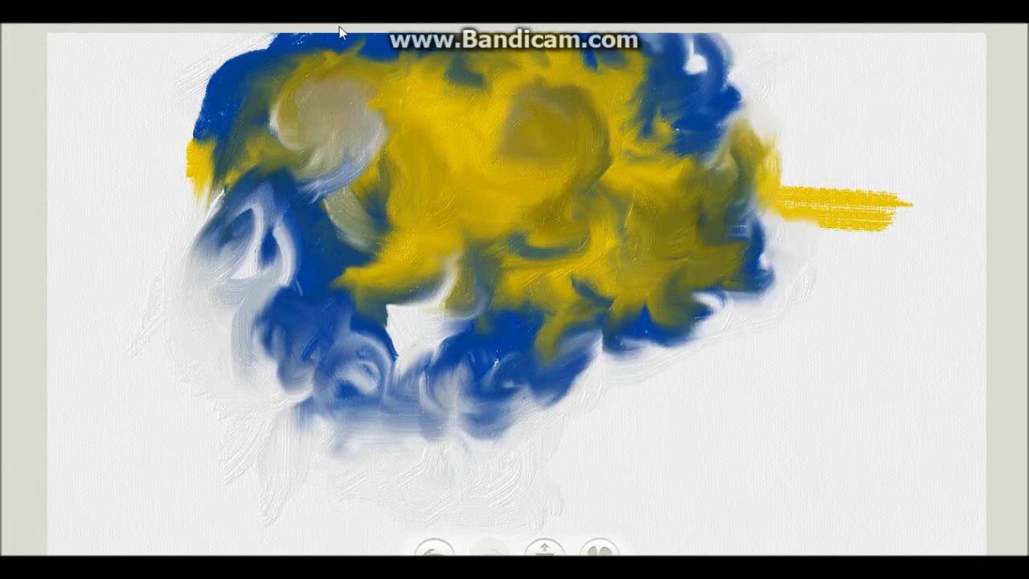
mouse_move(238, 56)
mouse_down()
mouse_move(245, 52)
mouse_move(139, 119)
mouse_up()
mouse_move(236, 91)
mouse_down()
mouse_move(225, 103)
mouse_move(235, 58)
mouse_move(175, 116)
mouse_move(248, 147)
mouse_move(223, 155)
mouse_move(301, 244)
mouse_move(275, 294)
mouse_move(415, 398)
mouse_move(499, 394)
mouse_move(537, 354)
mouse_move(651, 314)
mouse_up()
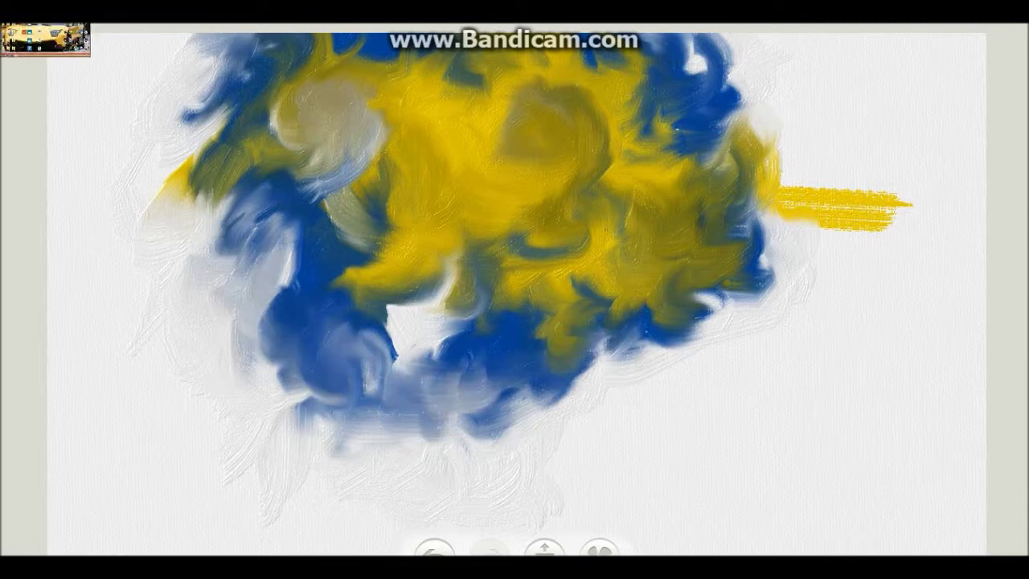
- Leave the painting for the Start screen and close the background apps in the list of running apps
click(24, 36)
key(super)
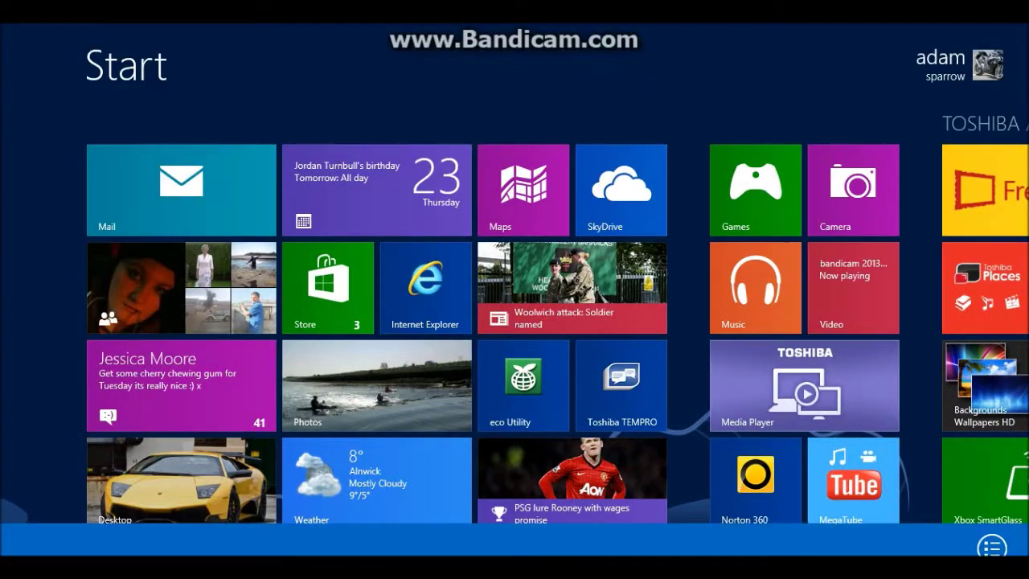
mouse_move(2, 25)
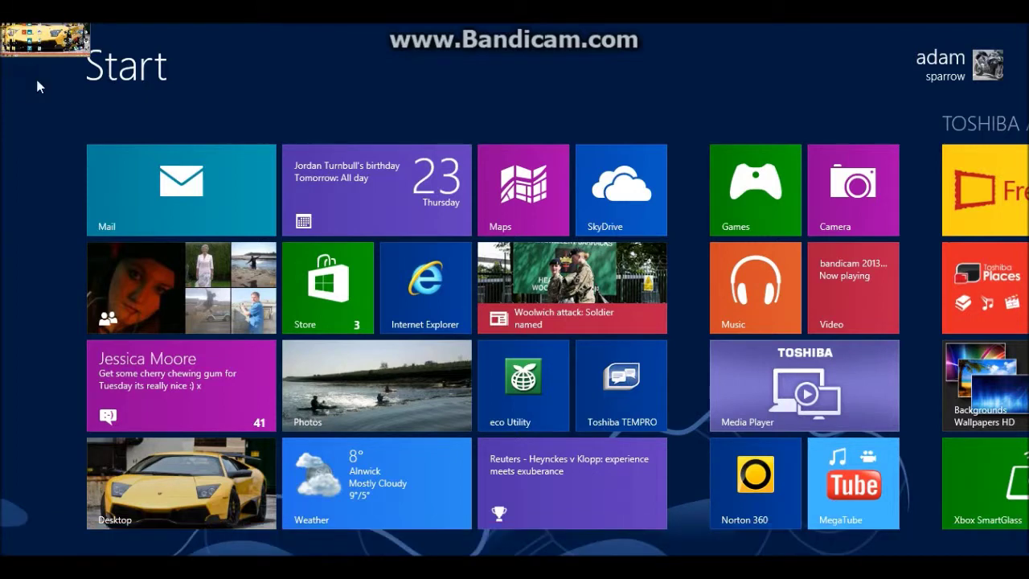
mouse_move(2, 164)
right_click(63, 123)
click(87, 133)
right_click(84, 133)
click(89, 143)
click(412, 65)
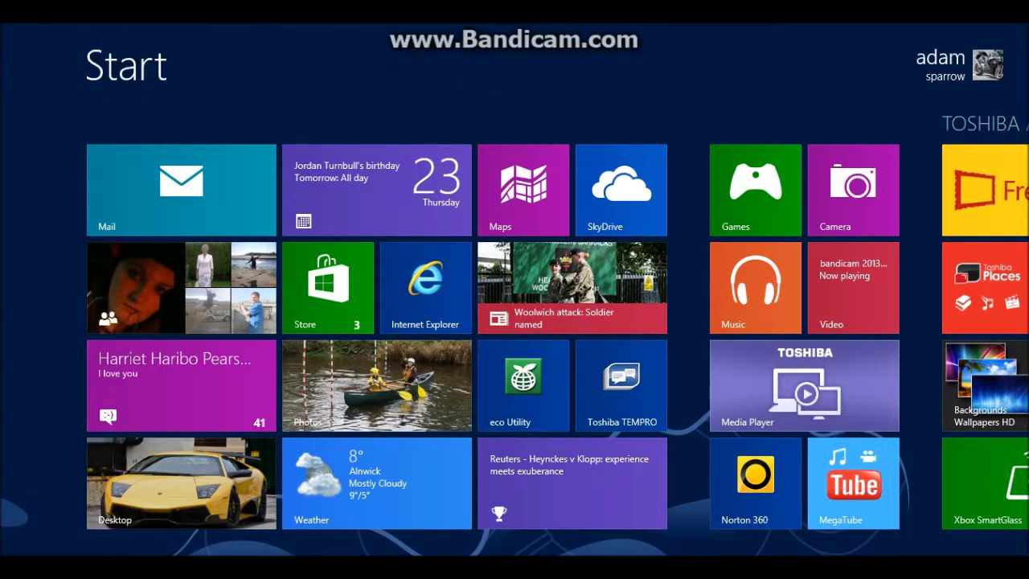
- Look through the Start screen's tile groups, from the first group past TOSHIBA Apps to the last one
scroll(499, 102, down, 3)
scroll(500, 102, down, 2)
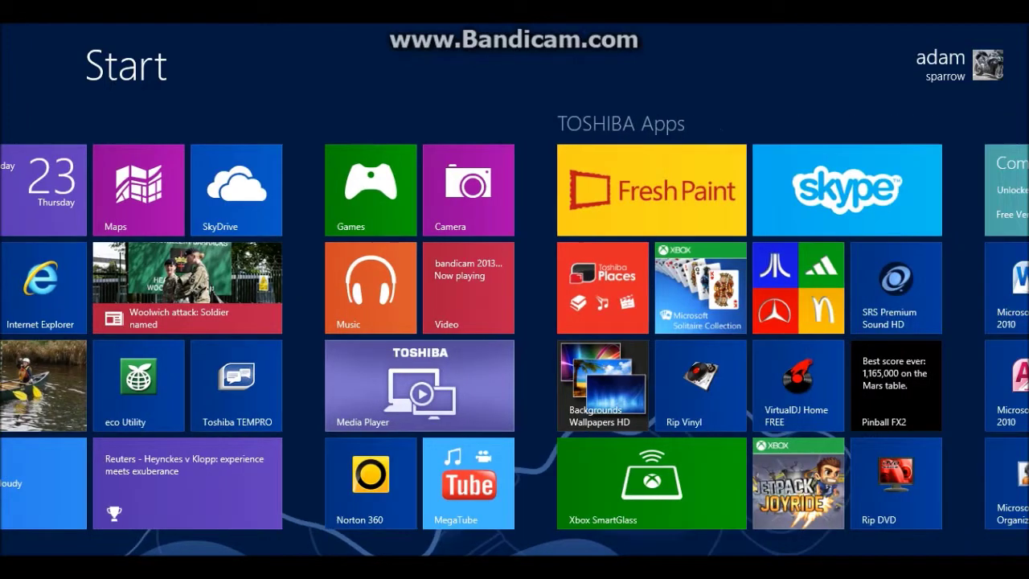
scroll(515, 336, down, 2)
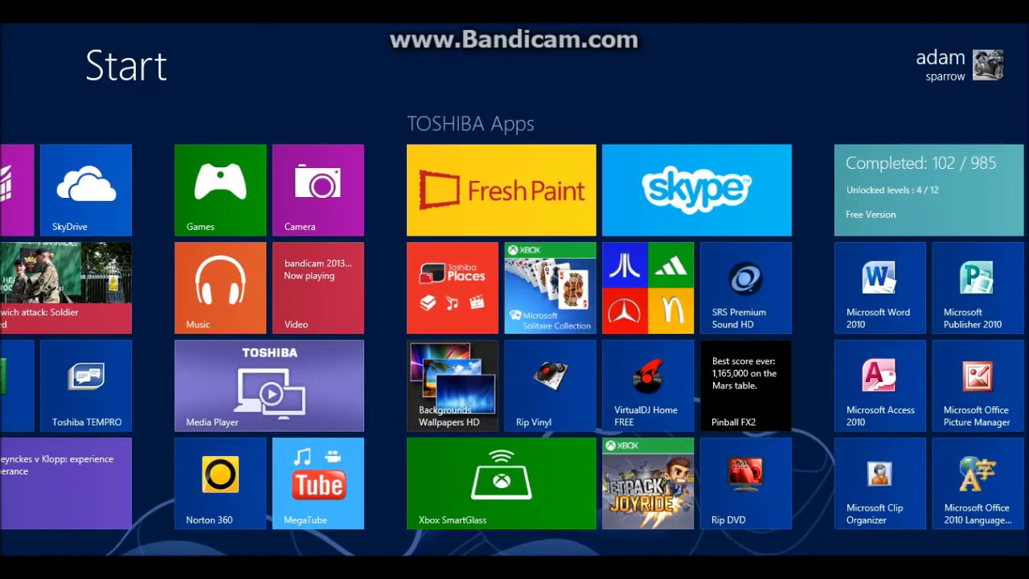
scroll(514, 336, down, 4)
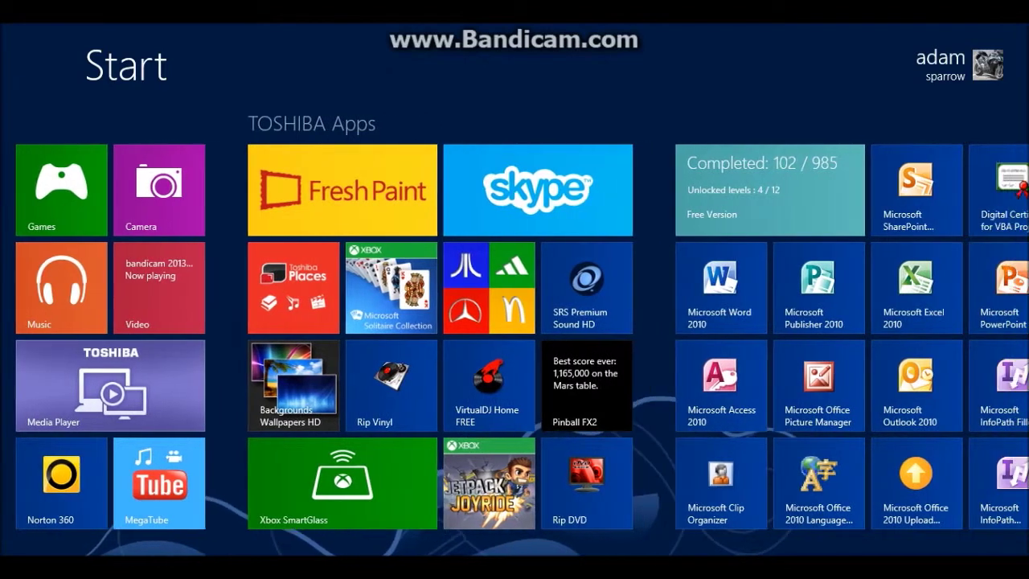
scroll(514, 336, up, 1)
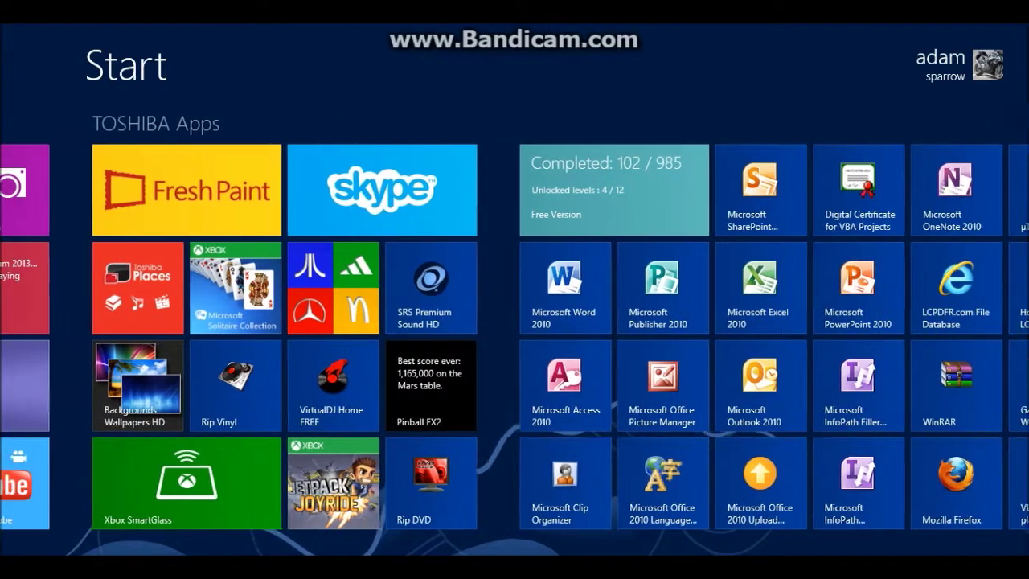
scroll(515, 336, down, 1)
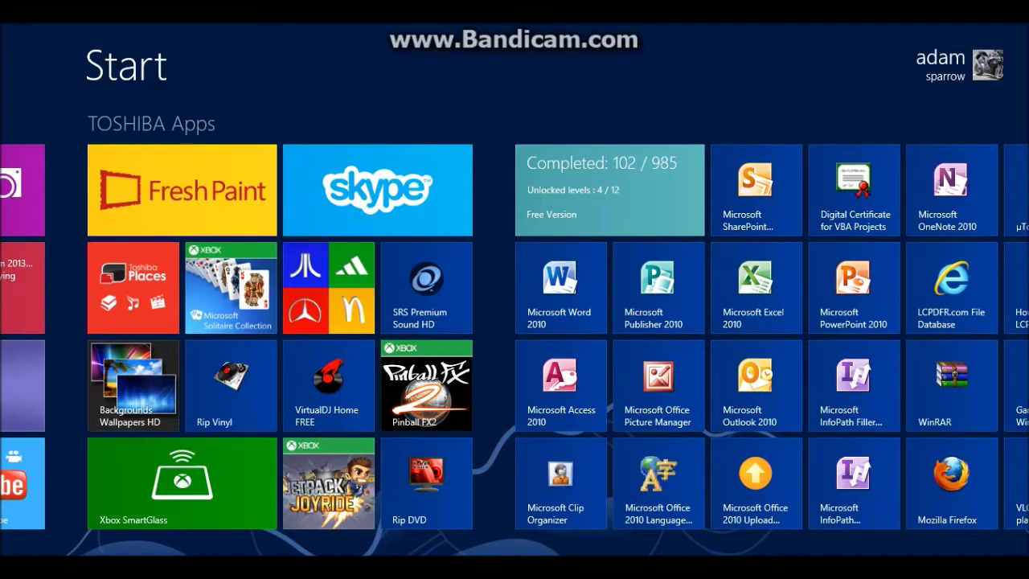
scroll(514, 336, down, 1)
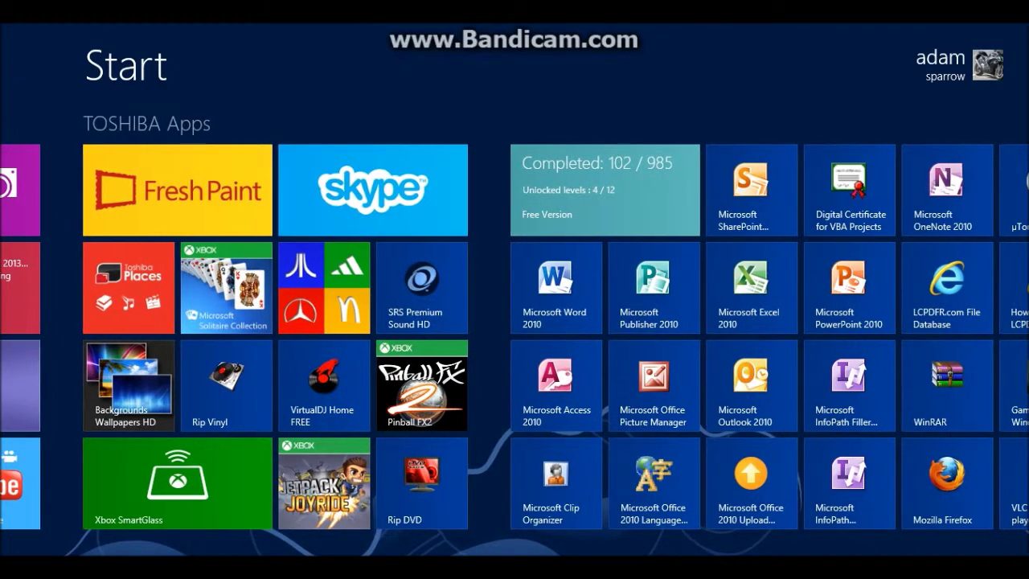
scroll(515, 336, down, 2)
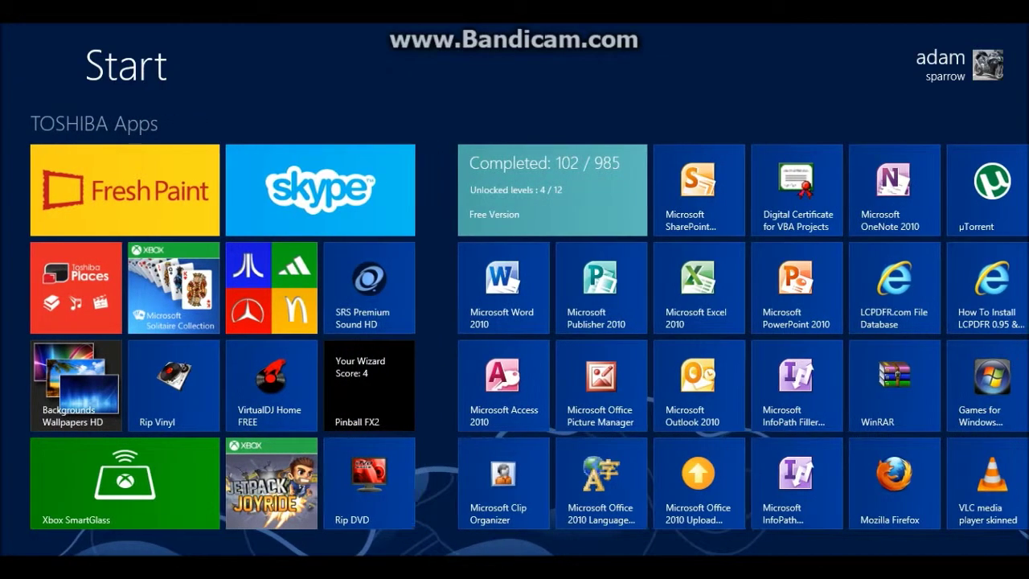
scroll(514, 336, down, 3)
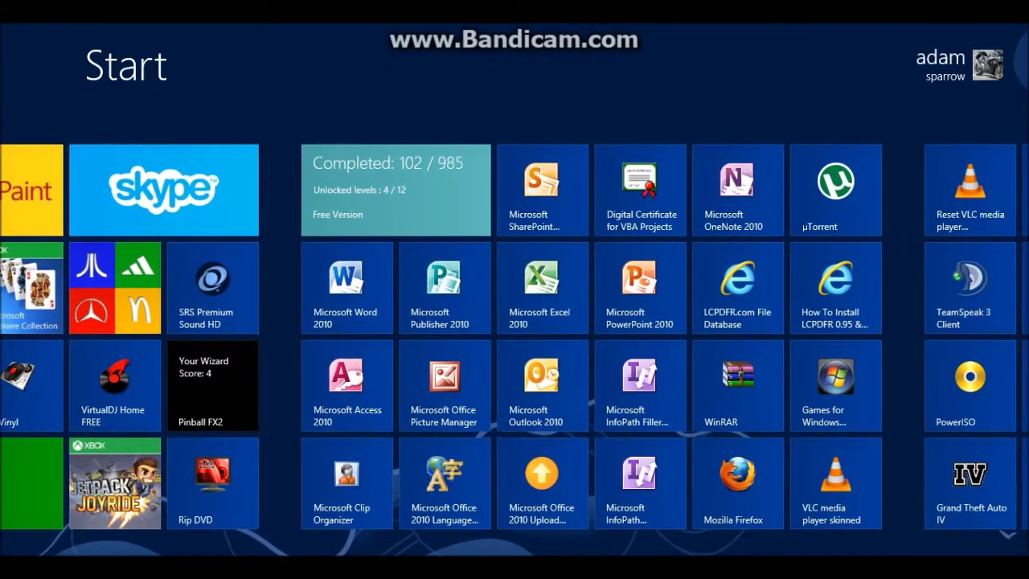
scroll(514, 336, down, 2)
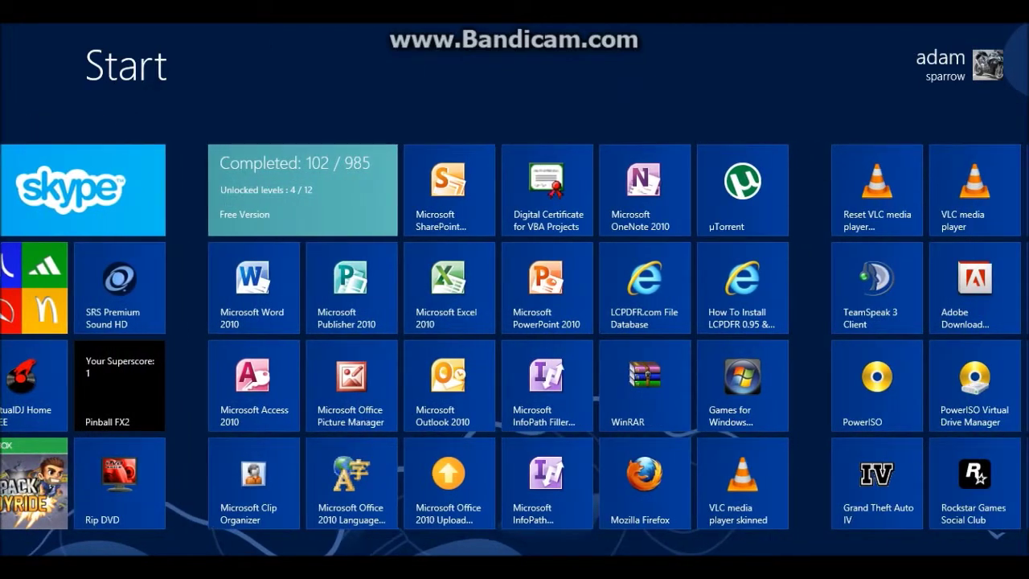
scroll(515, 336, down, 3)
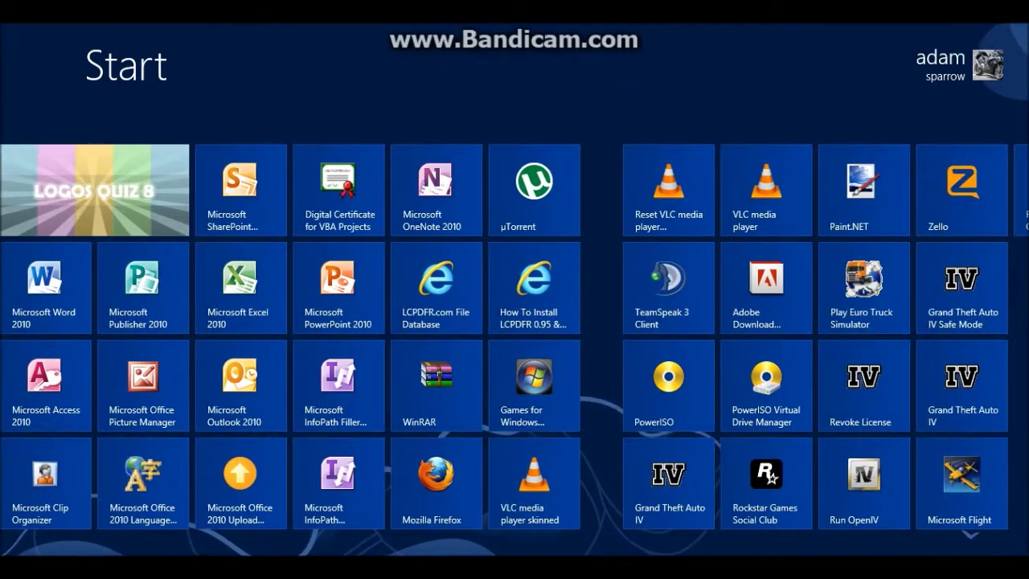
scroll(515, 336, down, 10)
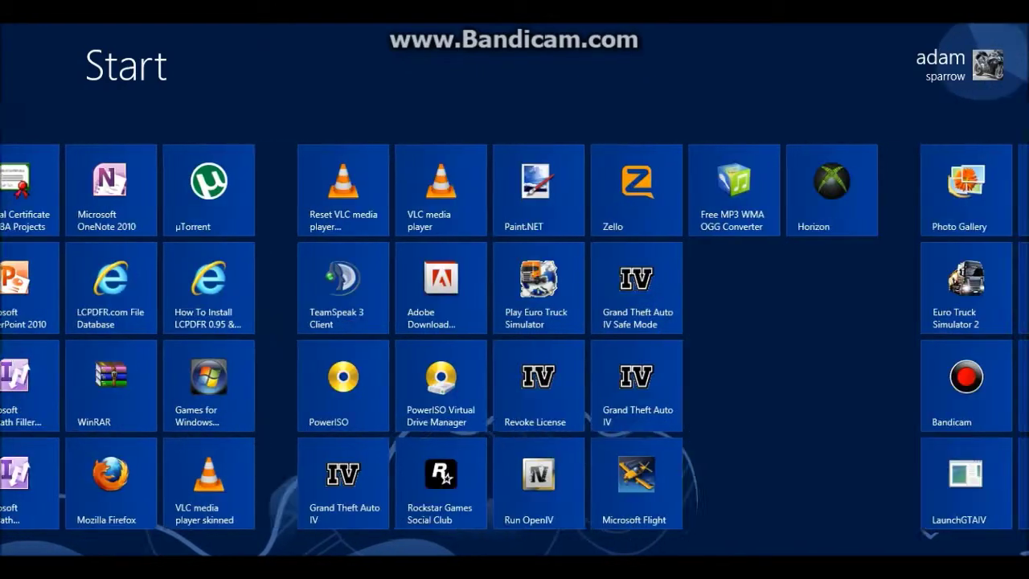
scroll(514, 336, up, 15)
scroll(514, 336, down, 15)
- View the account options without choosing one, and look back through the tiles to the first group
click(965, 66)
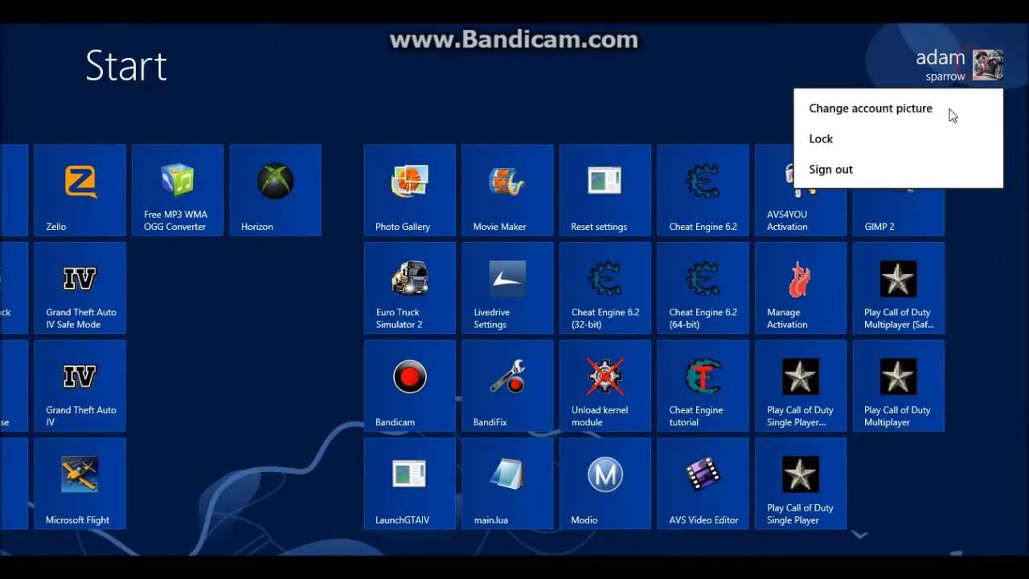
click(709, 24)
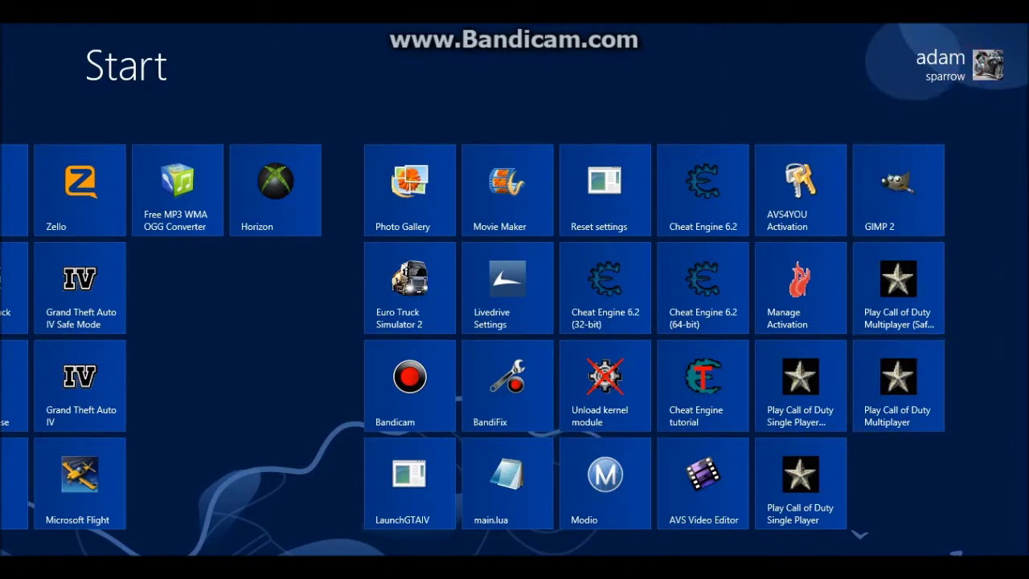
scroll(515, 336, up, 5)
scroll(515, 336, down, 5)
scroll(514, 336, up, 5)
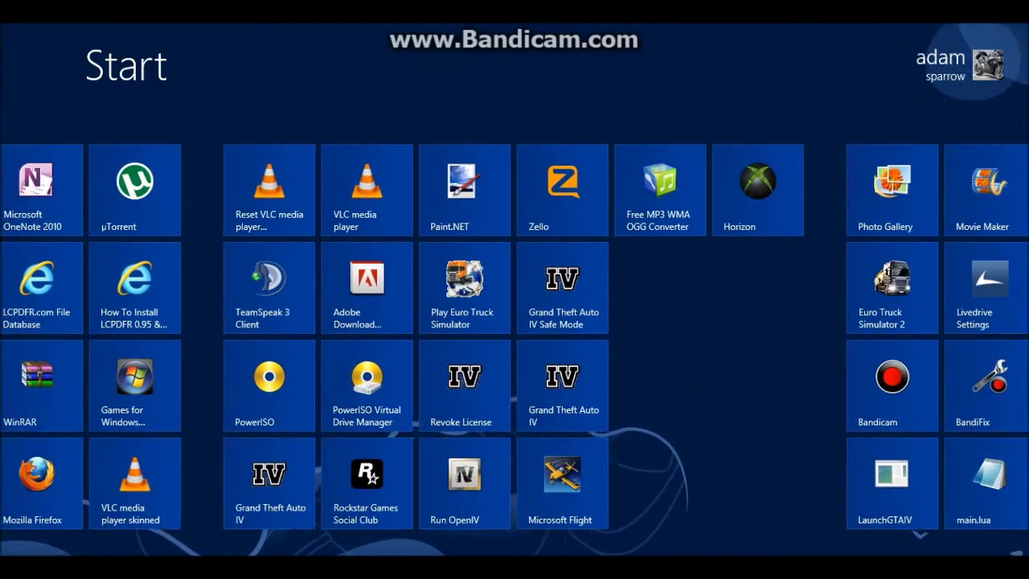
scroll(514, 336, up, 3)
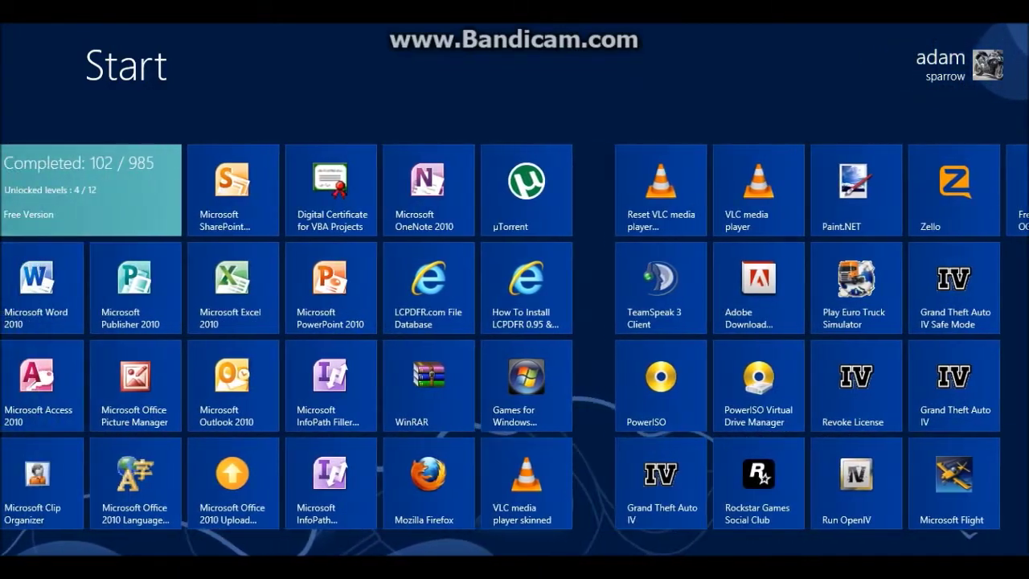
scroll(514, 336, up, 5)
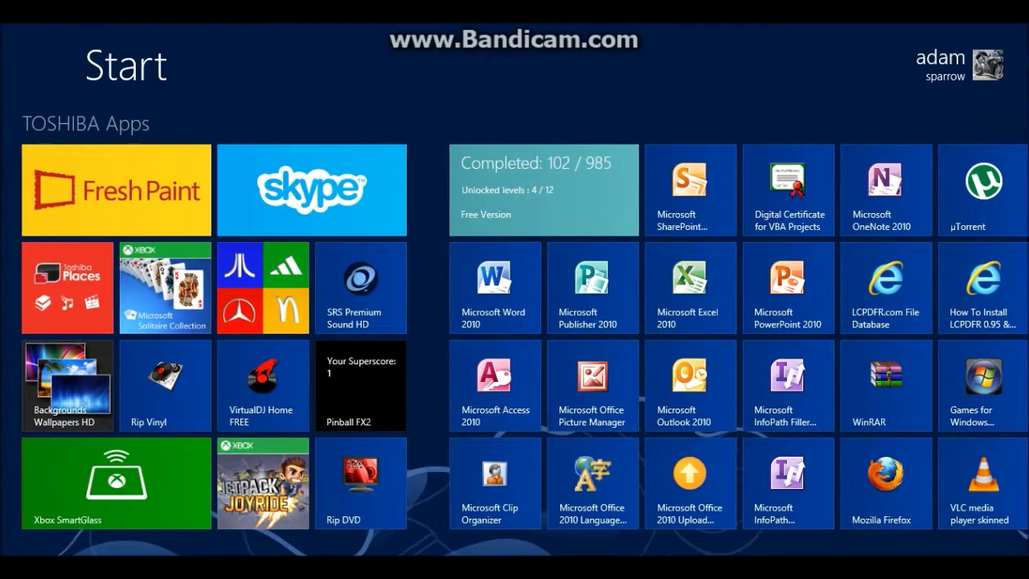
scroll(514, 336, up, 2)
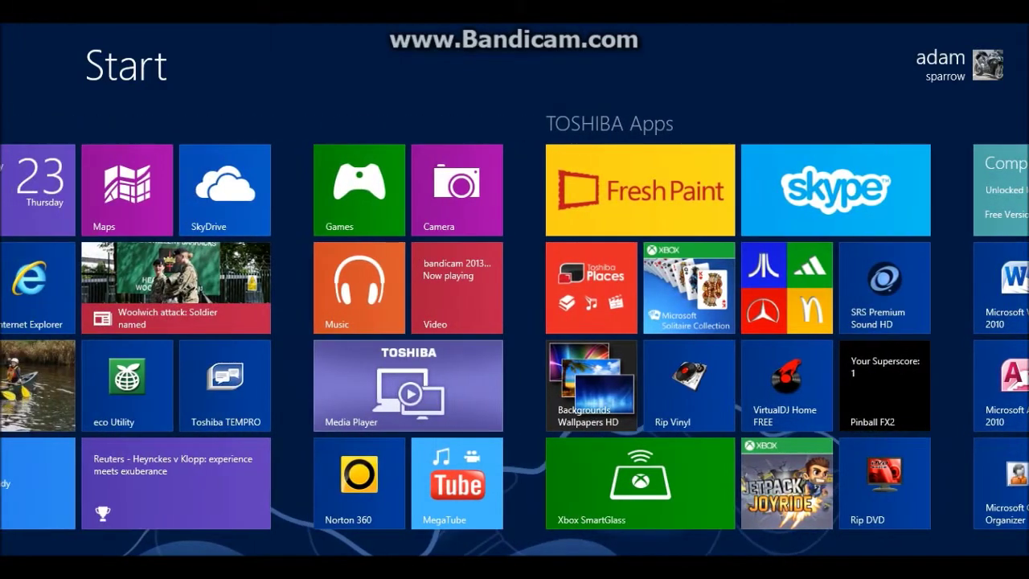
scroll(514, 336, up, 3)
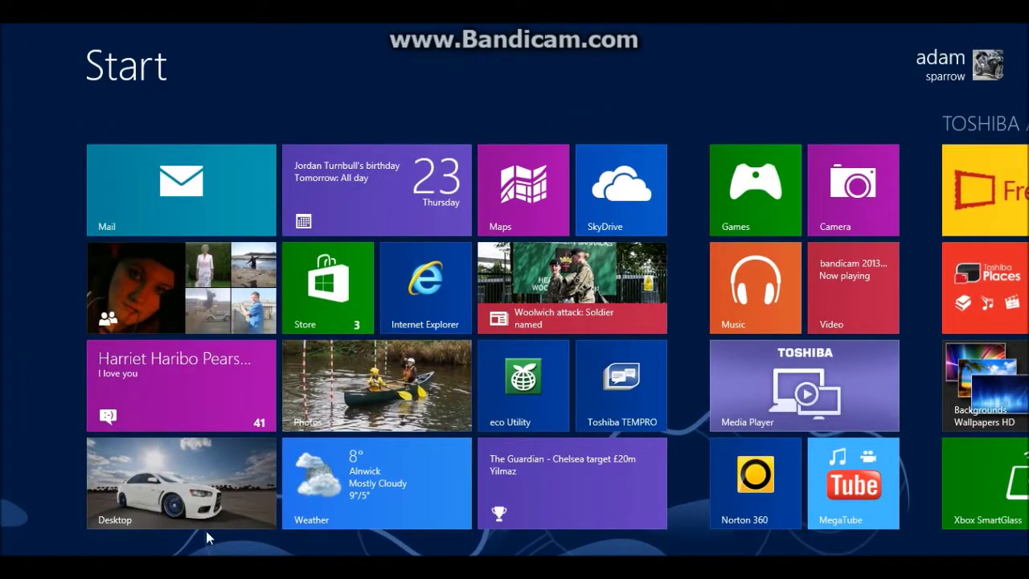
- Go to the desktop, open the Computer window and collapse its ribbon
click(205, 521)
double_click(939, 205)
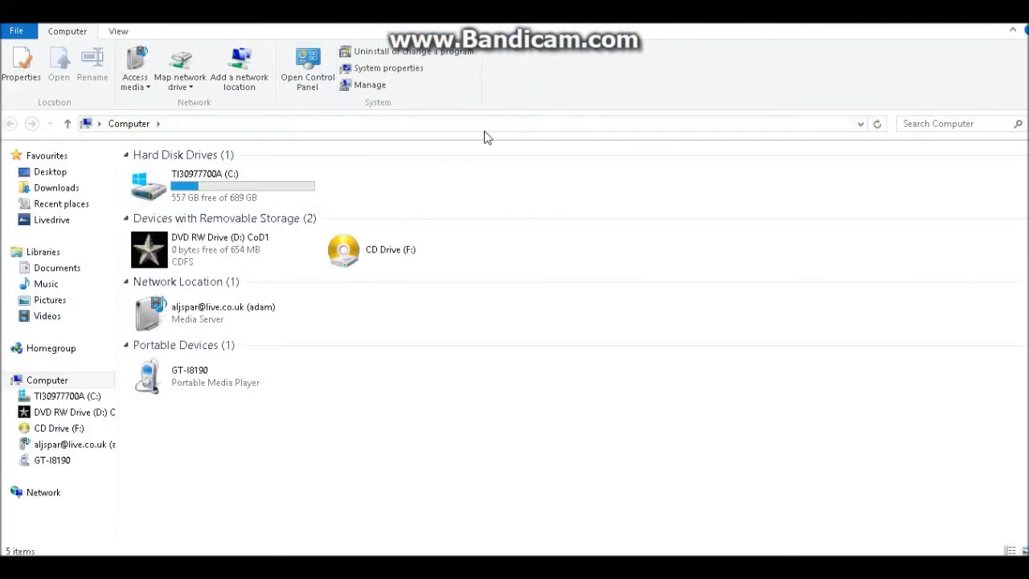
click(1011, 34)
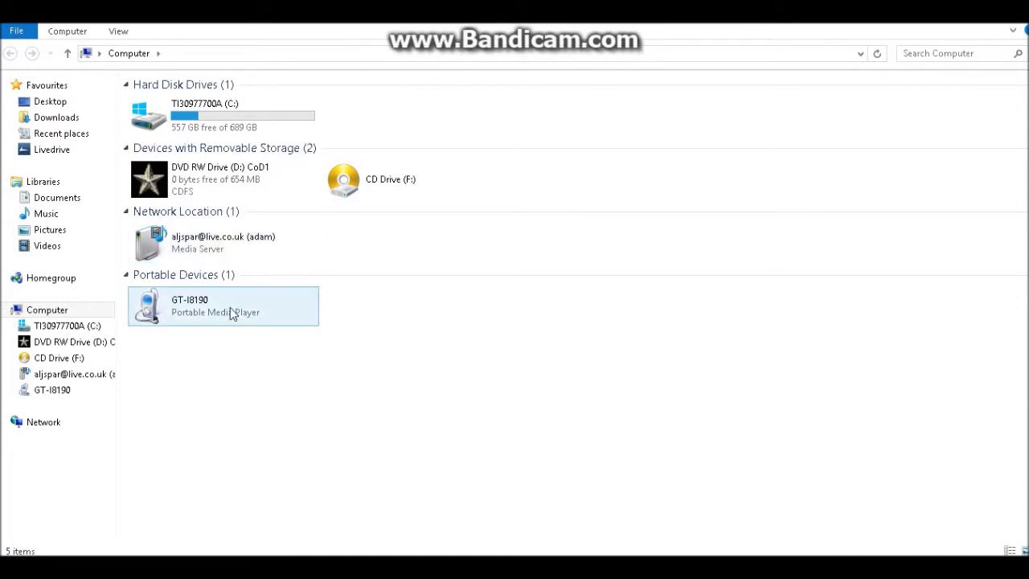
- Look through the Program Files (x86) folder on the C: drive and return to the drive's root
double_click(207, 119)
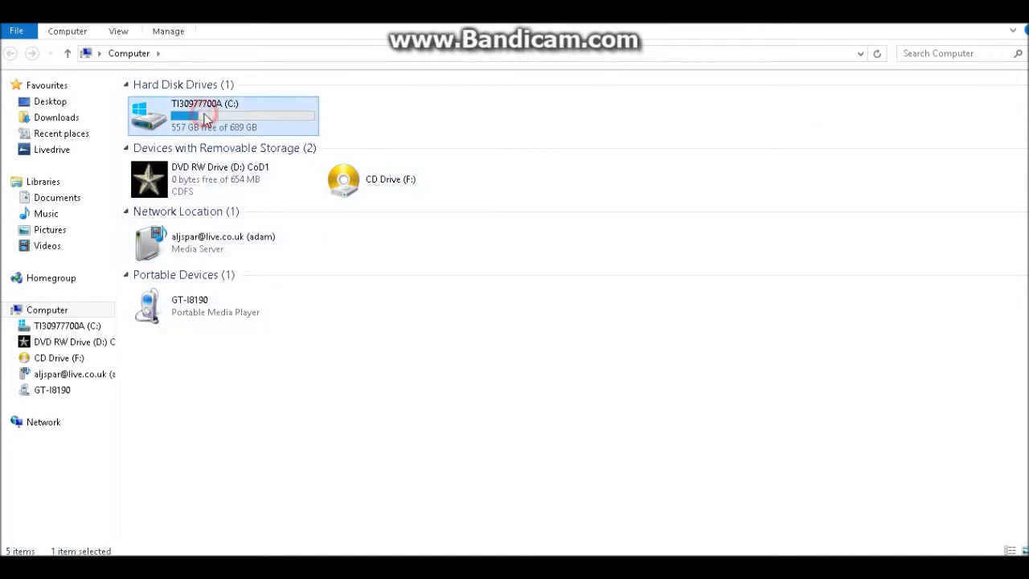
double_click(214, 141)
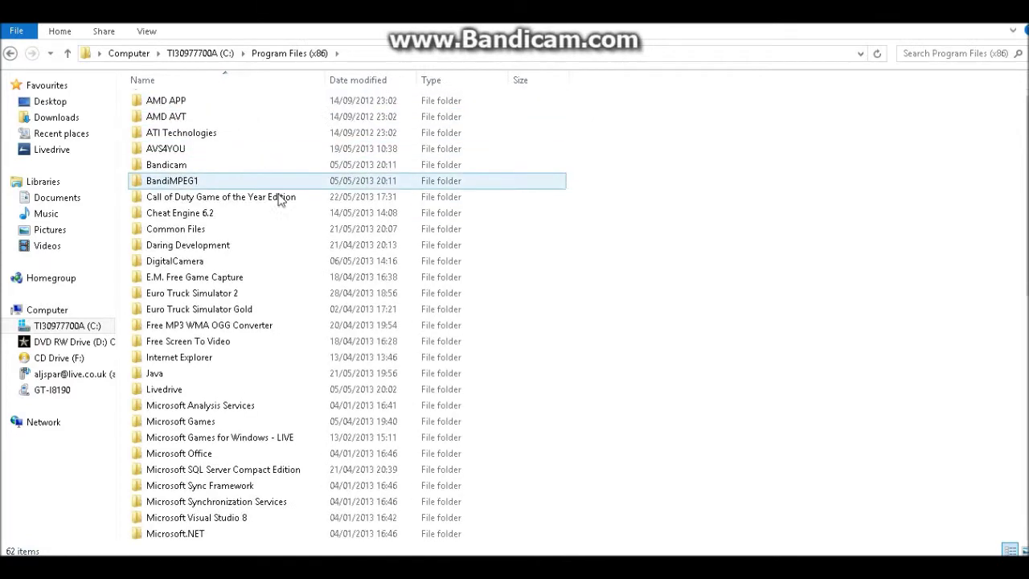
scroll(279, 201, down, 11)
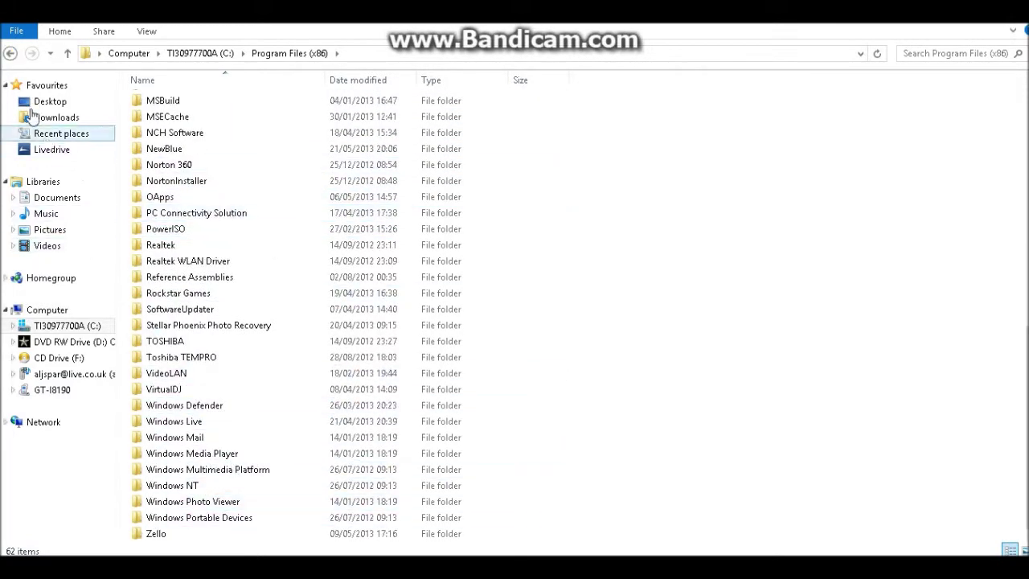
click(11, 53)
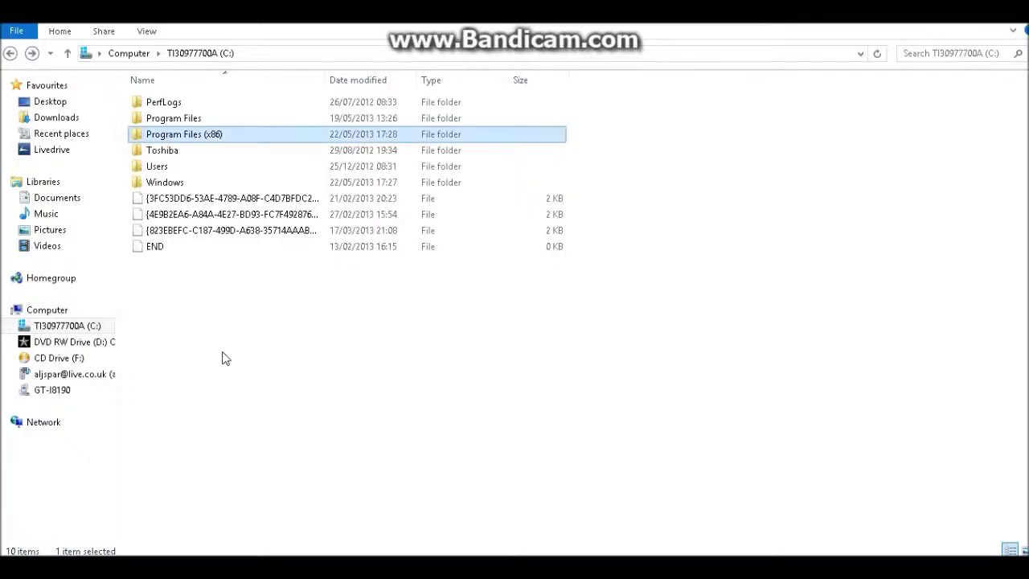
- Search the installed apps for "movie" and for "windows", and return to the C: drive window
key(super)
text(movie)
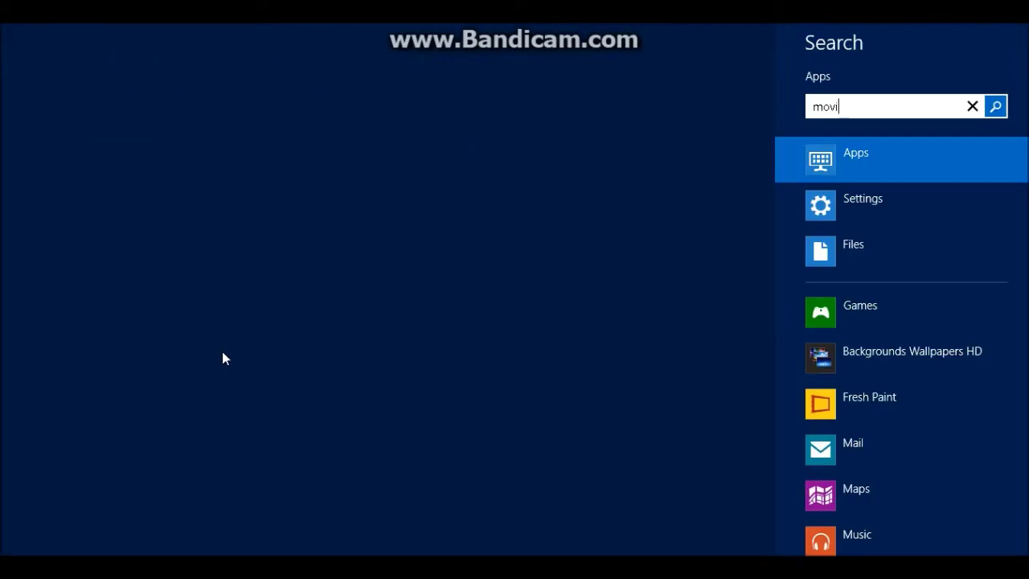
key(BackSpace)
key(BackSpace)
key(BackSpace)
key(BackSpace)
text(windows)
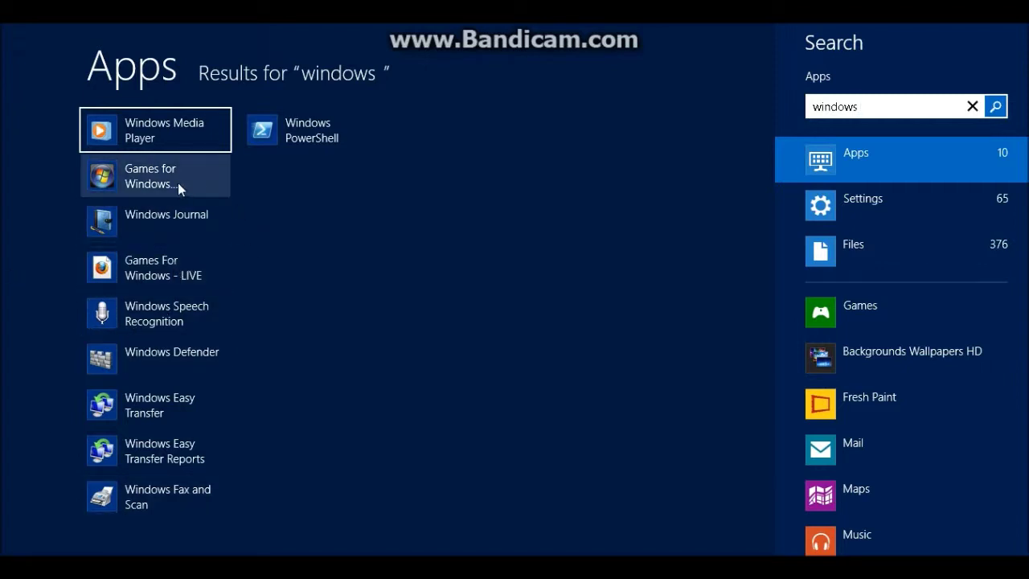
click(213, 189)
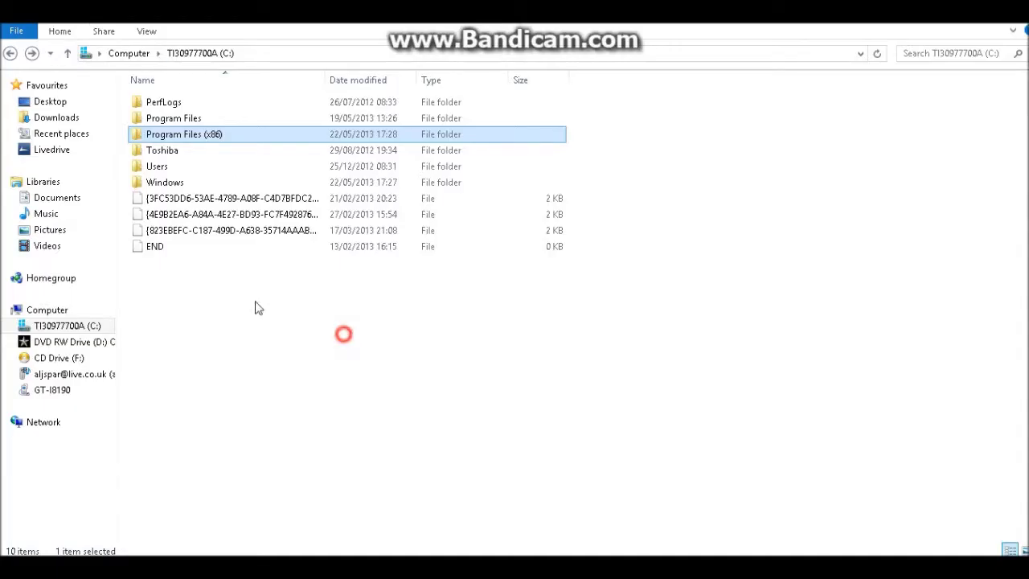
- Look into the Users folder on the C: drive and go back to the drive's root
click(197, 165)
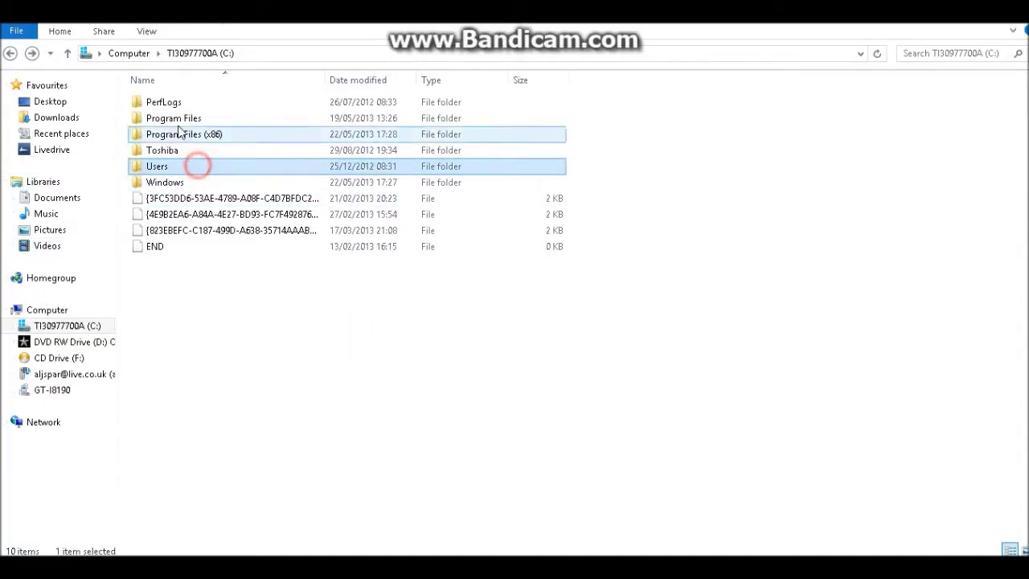
key(Return)
click(10, 53)
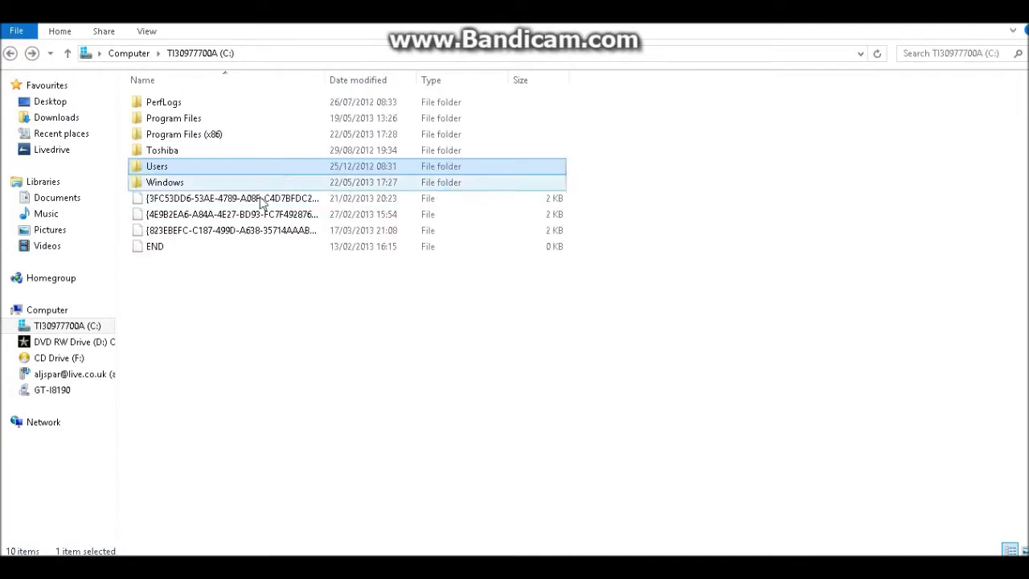
- Browse the subfolders of Program Files (x86) on the C: drive once more and go back
double_click(276, 136)
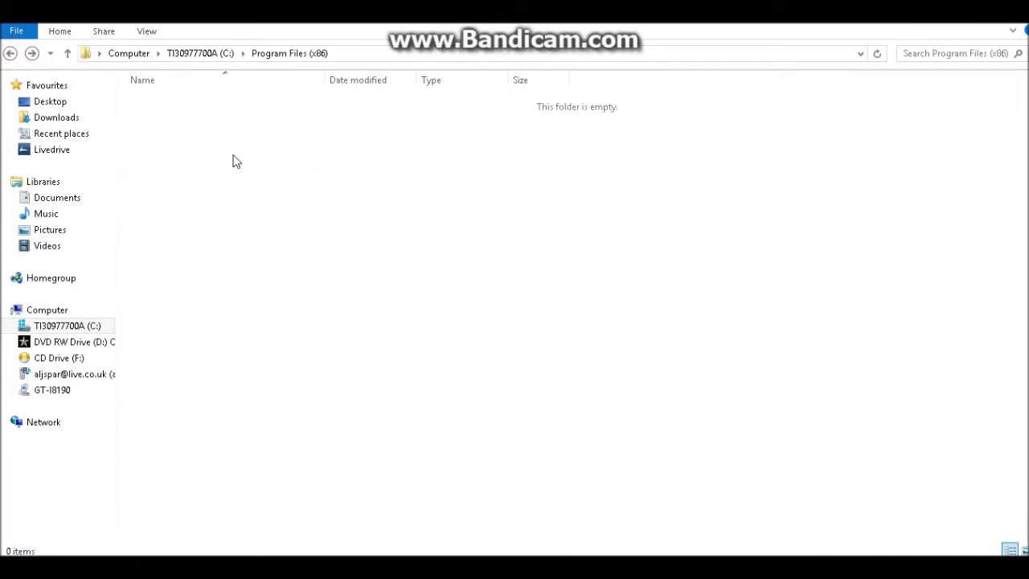
scroll(354, 241, down, 11)
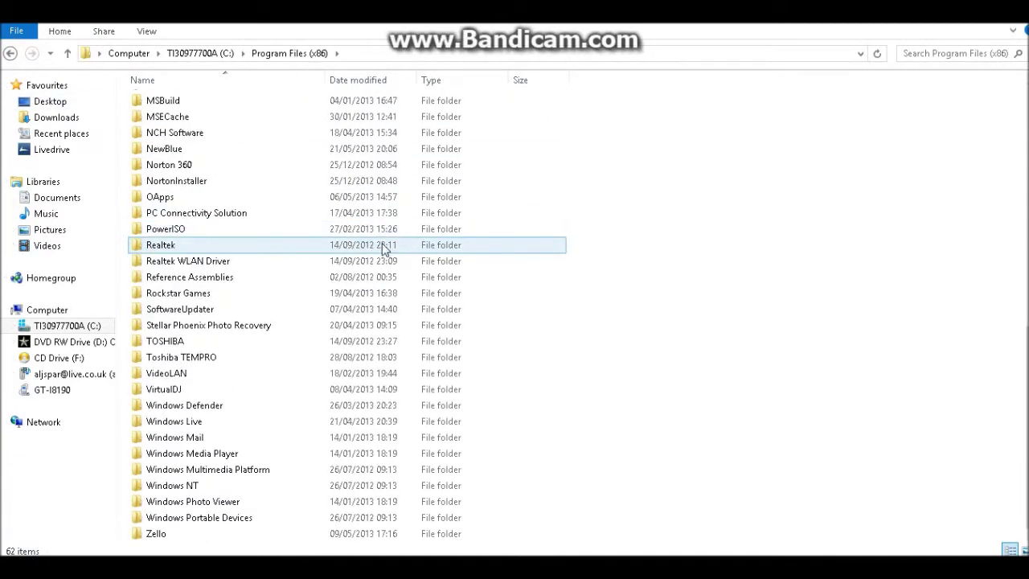
scroll(384, 249, up, 9)
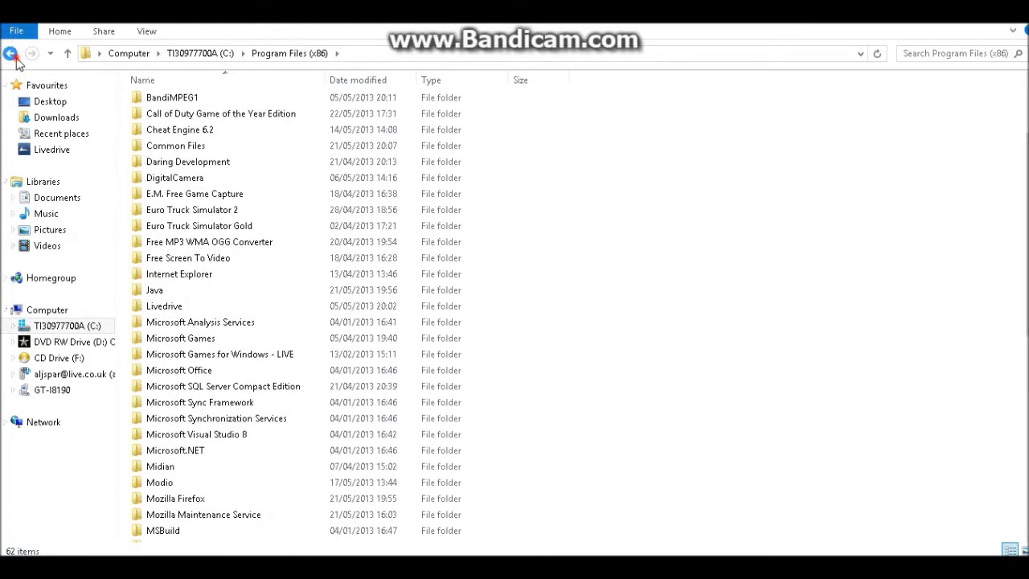
click(12, 55)
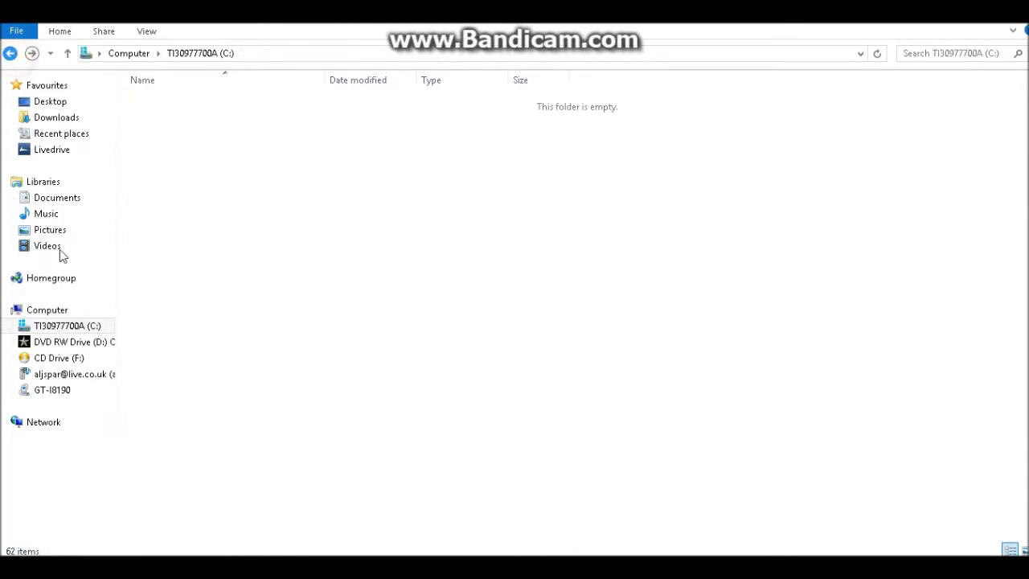
- Return to the Computer overview, select the CD Drive (F:) and clear the selection
click(90, 325)
click(112, 51)
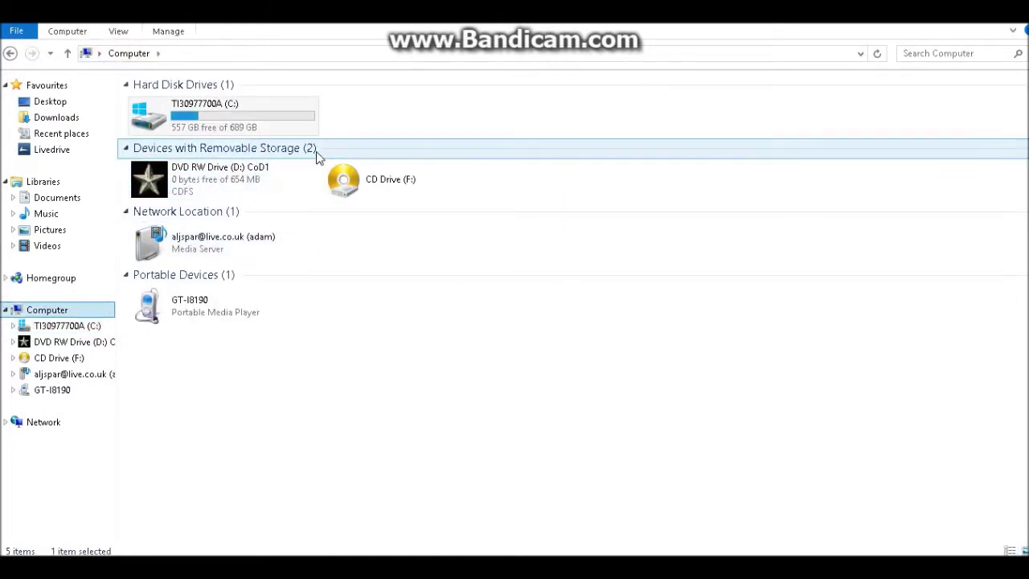
click(410, 182)
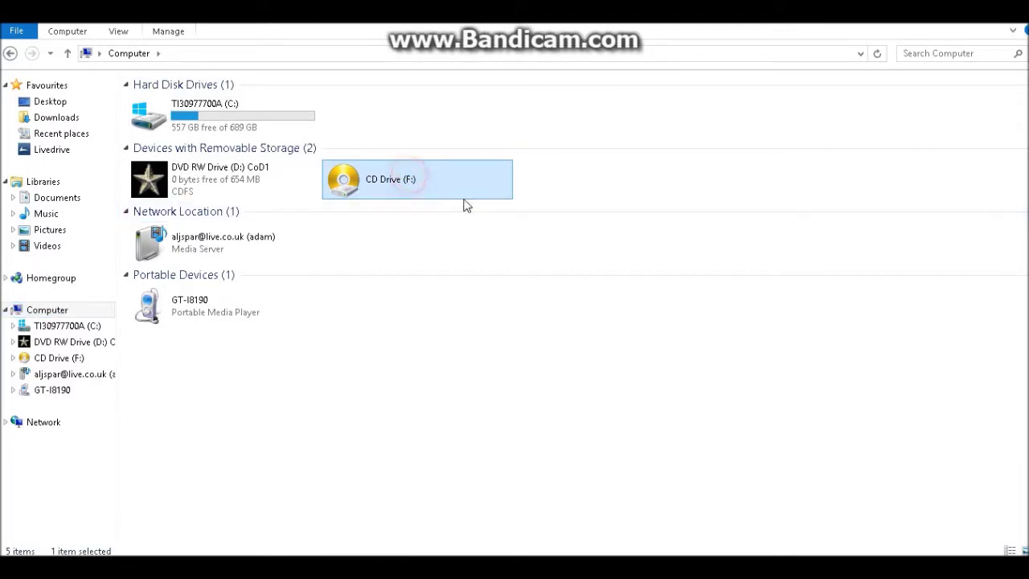
click(324, 376)
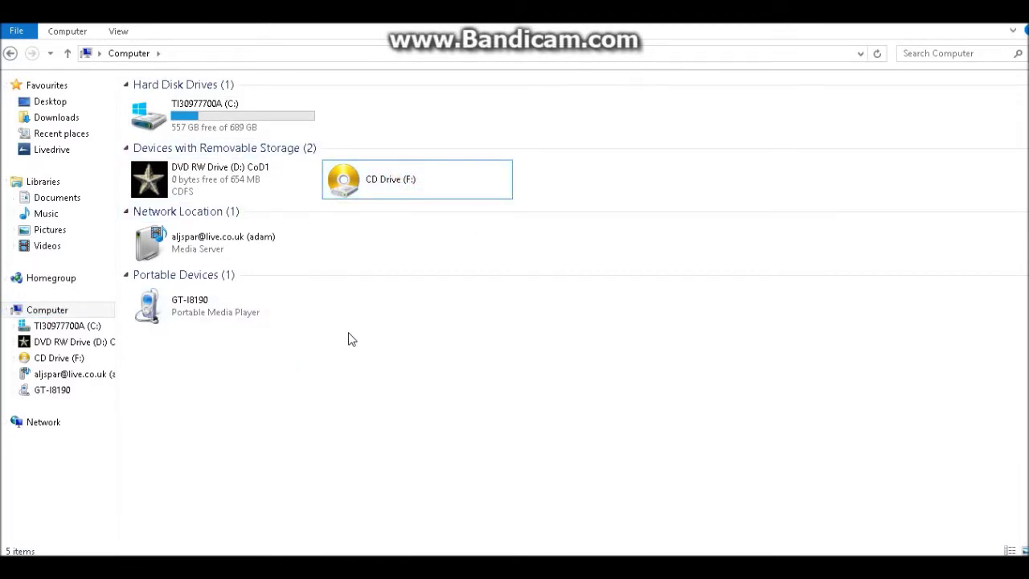
- Look through the favourite locations Desktop, Downloads, Recent places and Livedrive
click(48, 102)
click(59, 120)
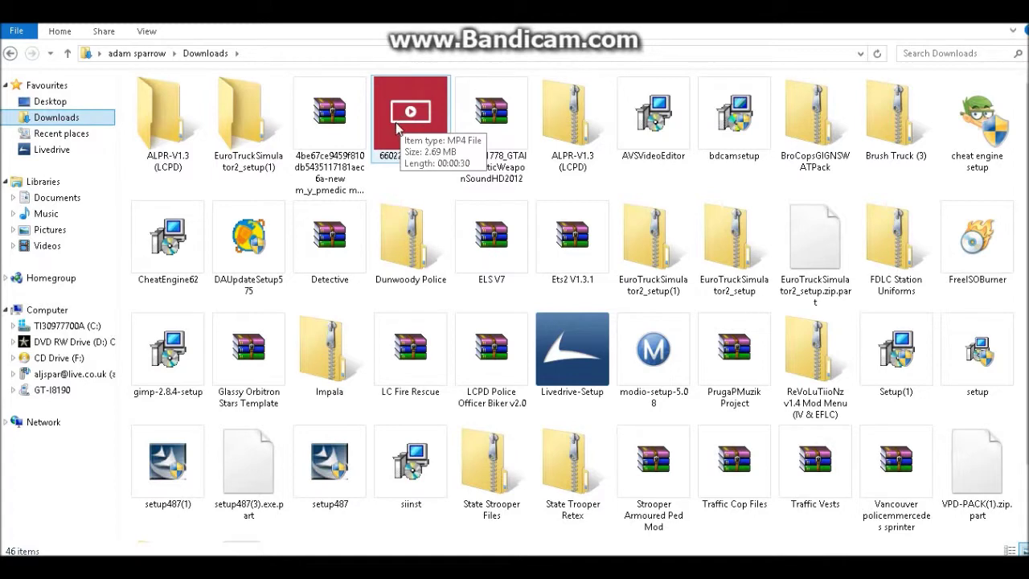
click(46, 133)
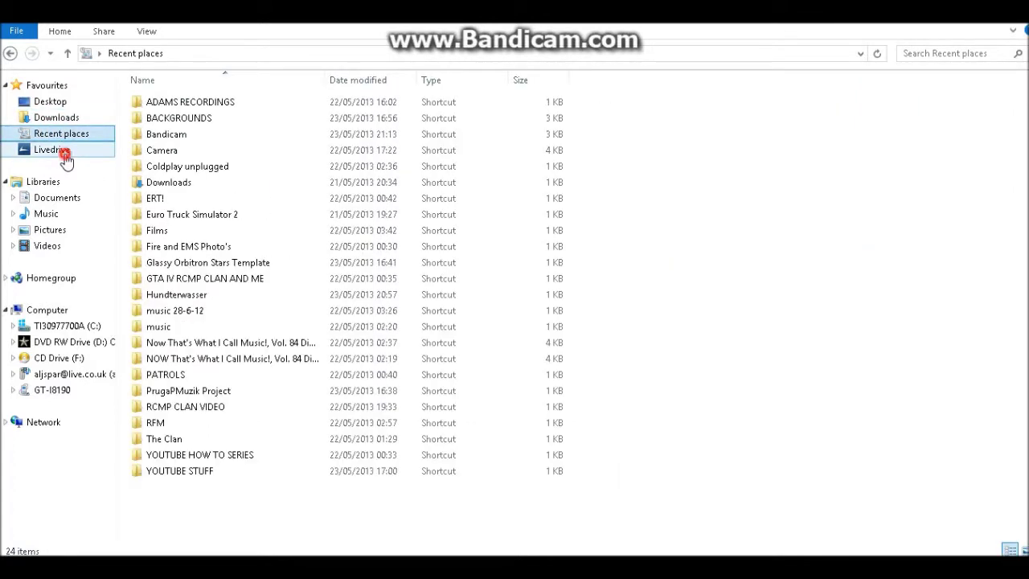
click(64, 153)
click(689, 301)
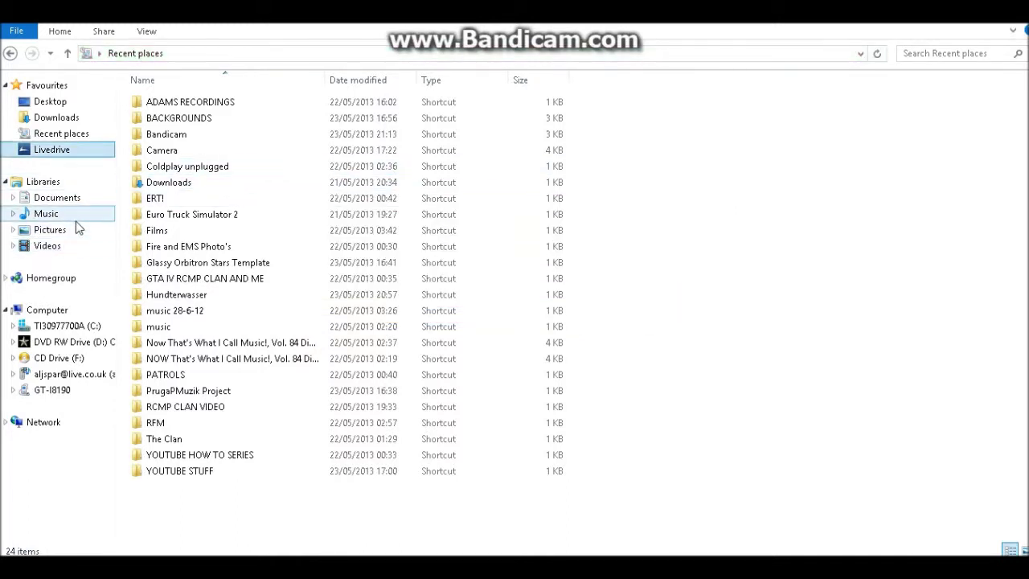
- Look through the Documents, Music, Pictures and Videos libraries
click(62, 197)
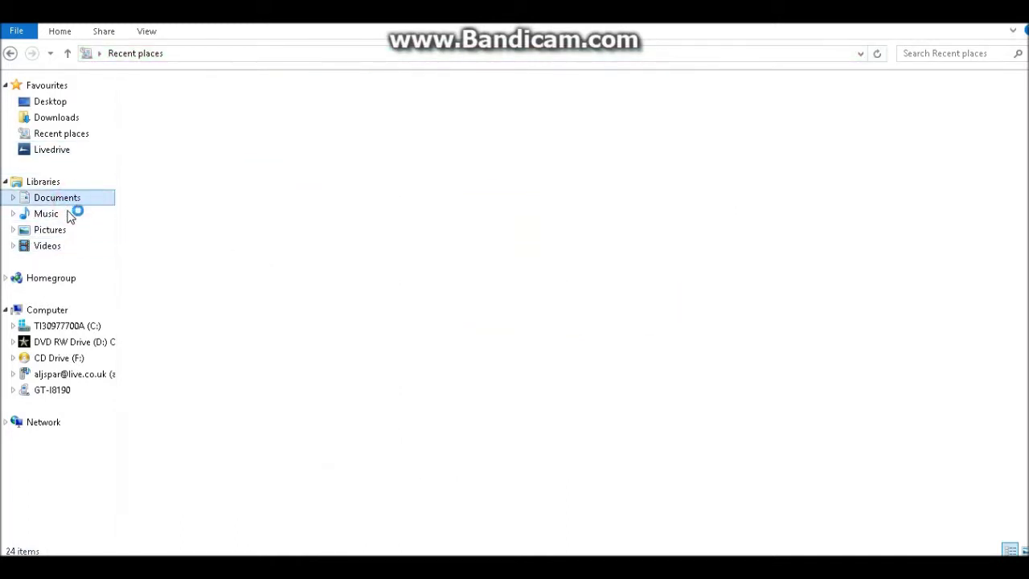
click(55, 182)
click(59, 199)
click(60, 214)
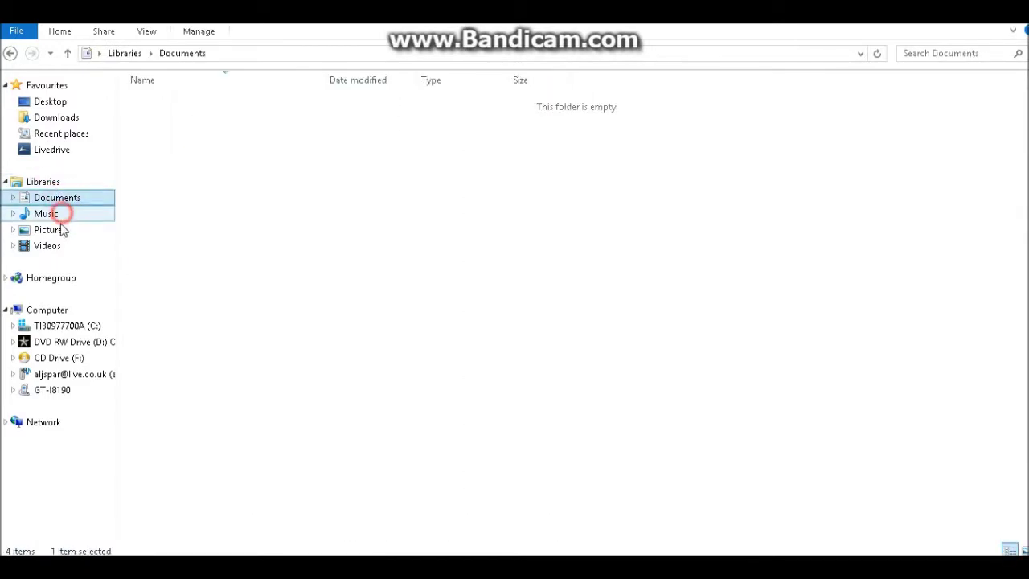
click(54, 230)
click(53, 246)
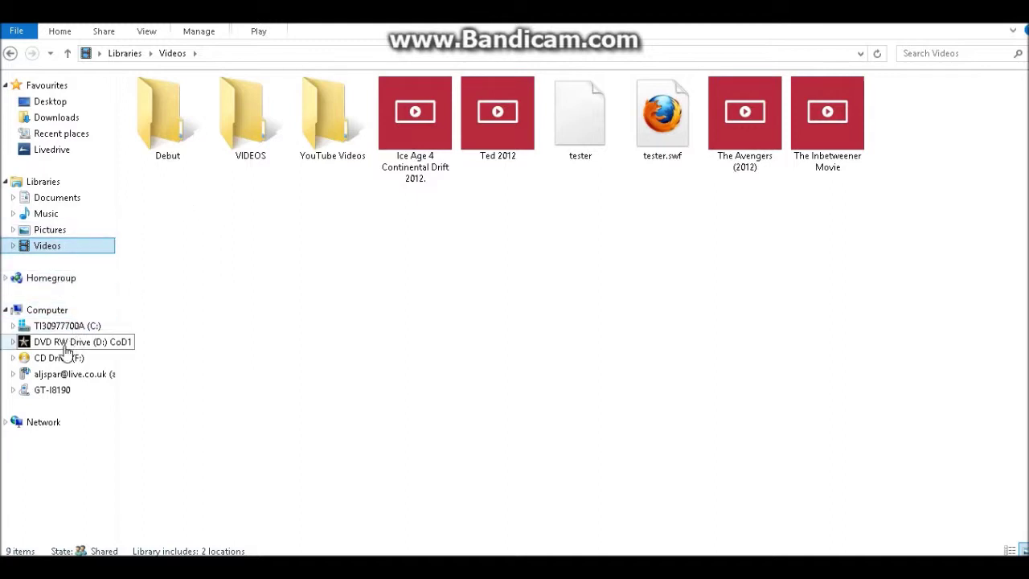
- Return to the Computer overview, open the computer's properties and maximise the System window
click(48, 327)
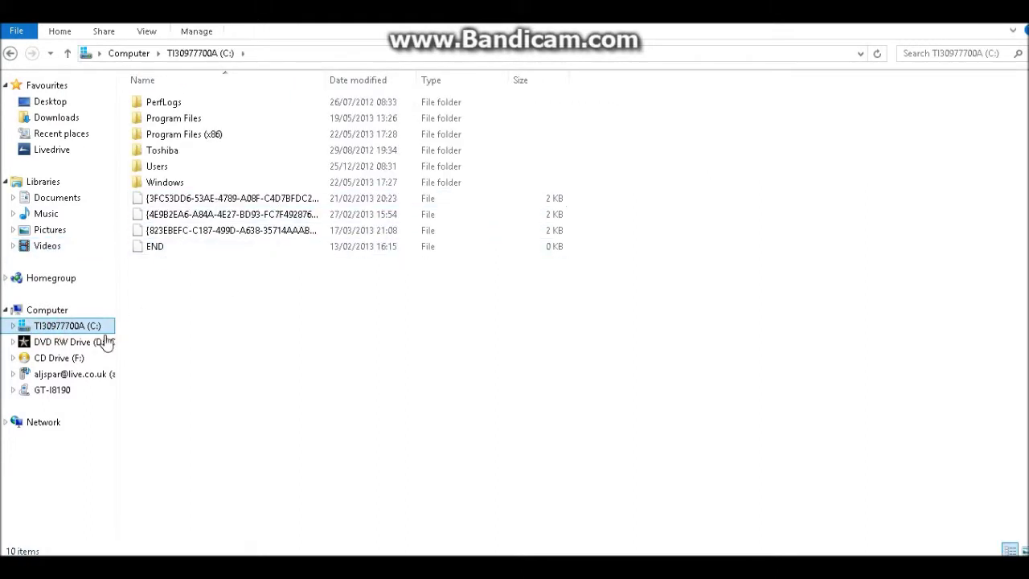
click(80, 308)
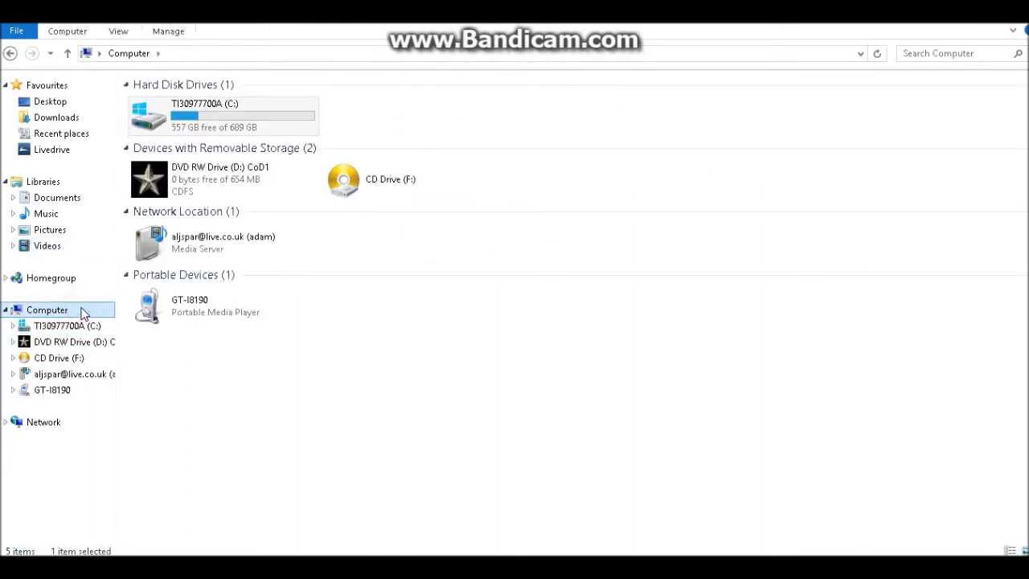
right_click(82, 310)
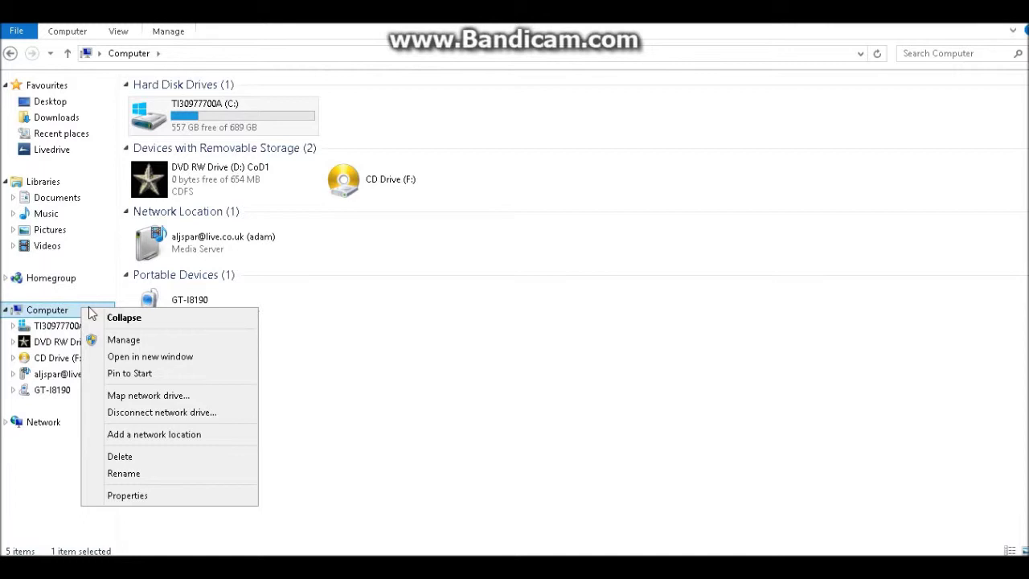
click(150, 494)
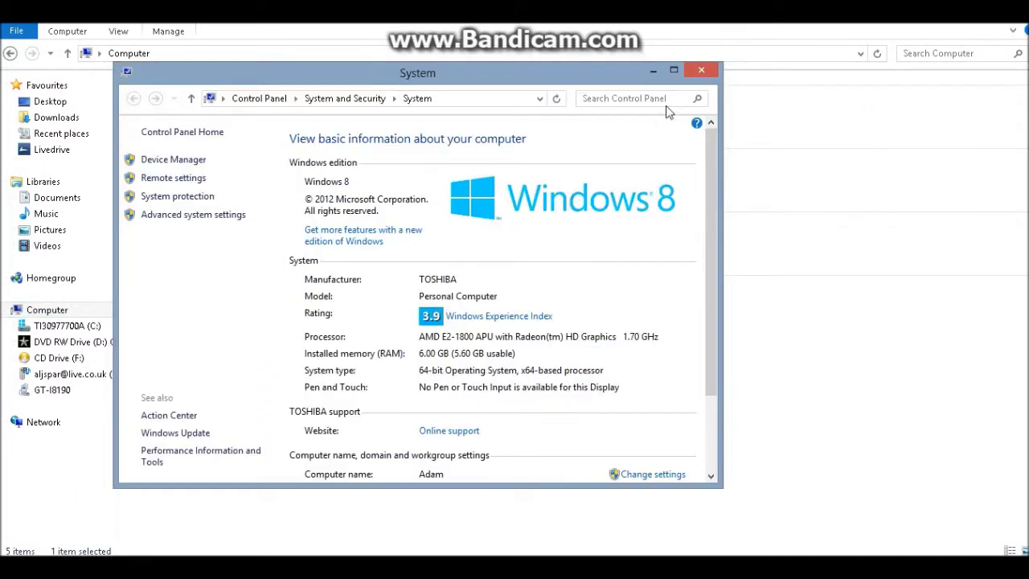
click(674, 71)
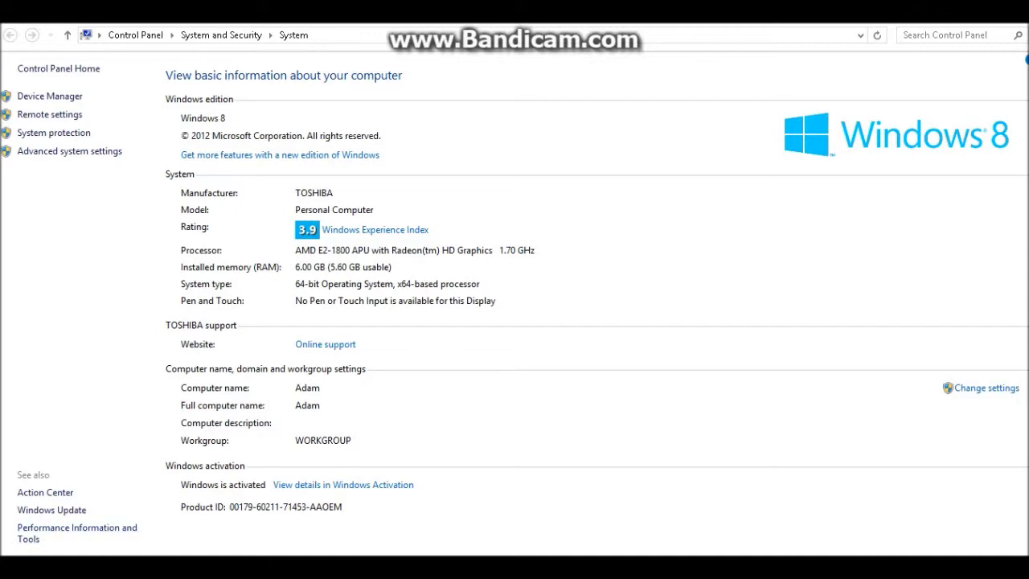
- View the component subscores in Performance Information and Tools and return to the System page
click(95, 537)
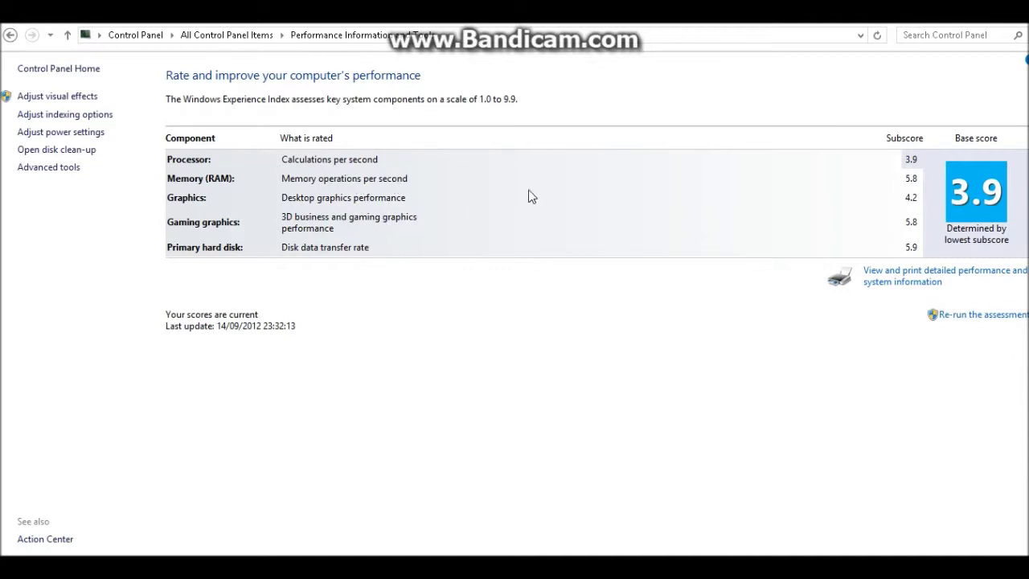
click(10, 35)
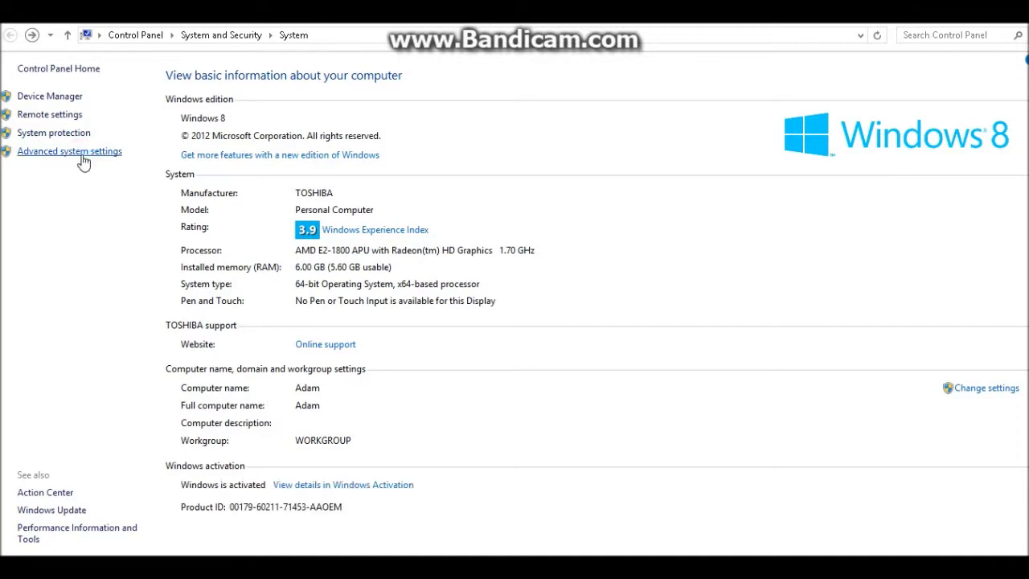
- Open the advanced system settings and bring up the Performance settings with the visual effects options
click(83, 156)
drag(232, 55, 462, 91)
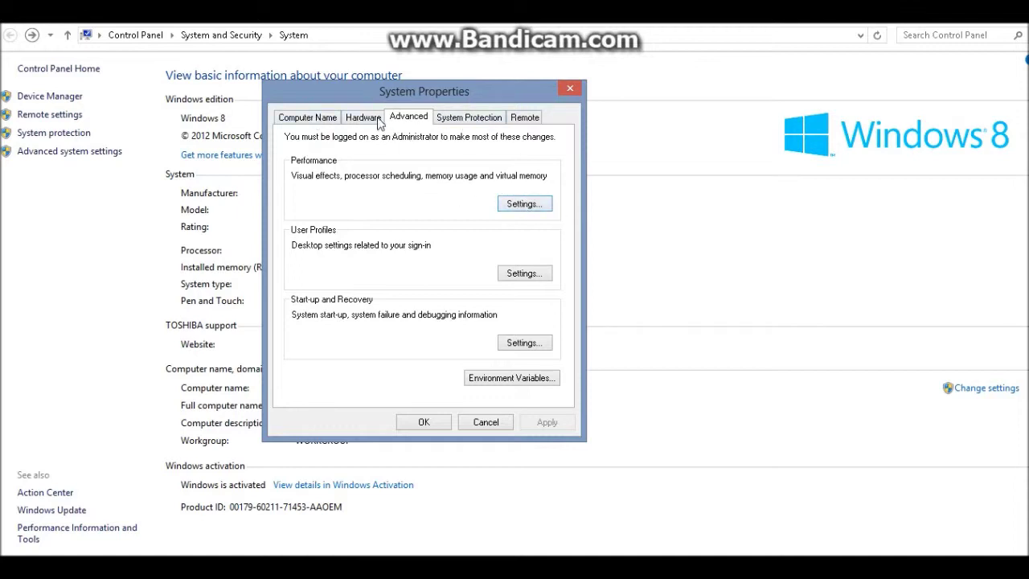
click(518, 205)
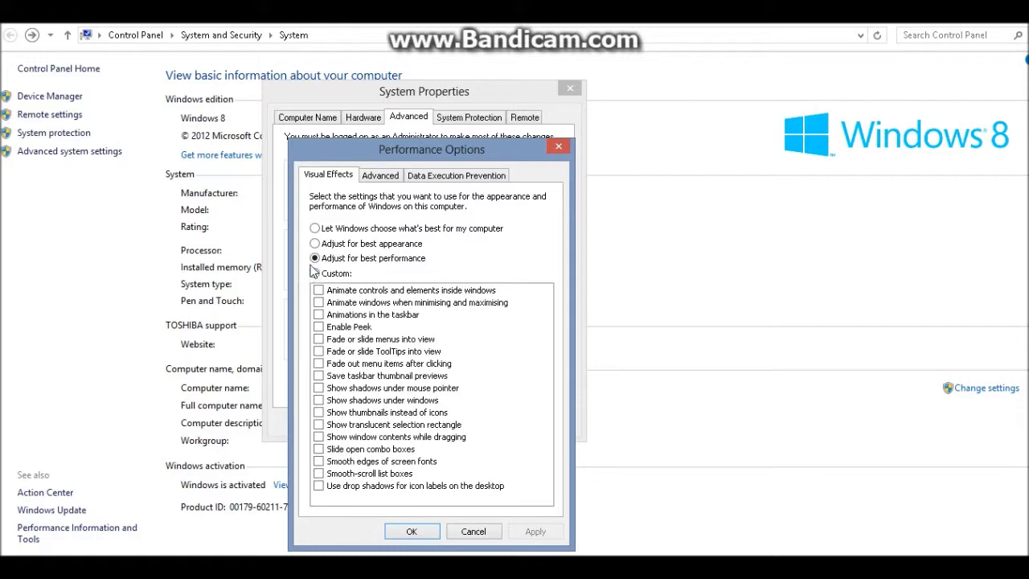
- Show the desktop and close the Performance Options and System Properties dialogs
key(super)
key(super)
key(super)
click(229, 455)
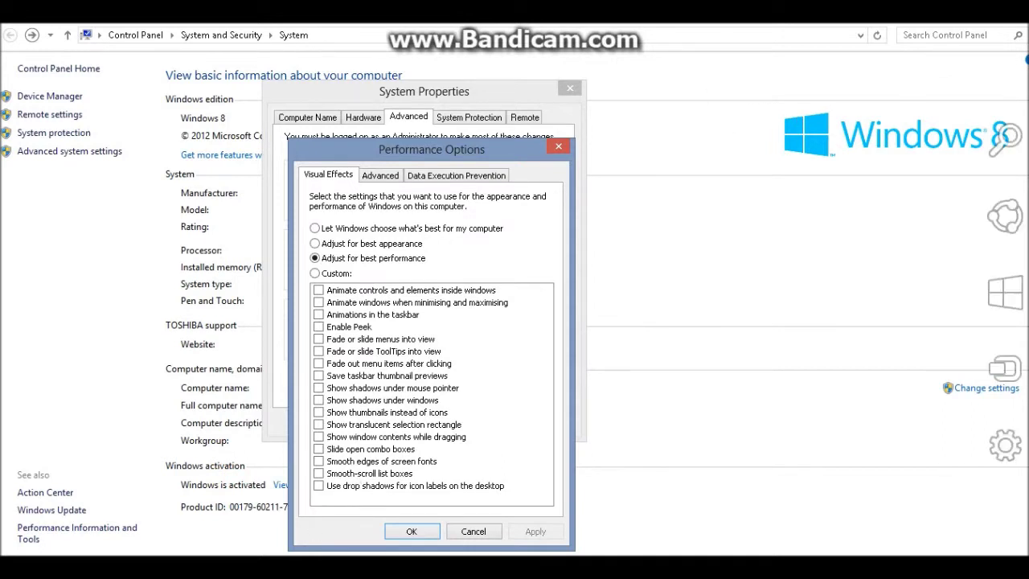
right_click(595, 567)
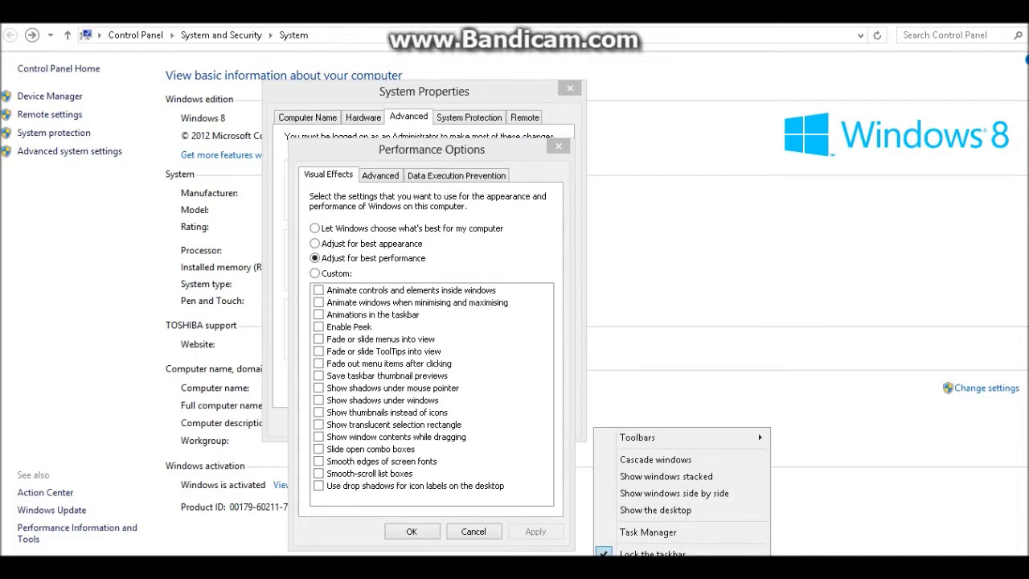
click(657, 508)
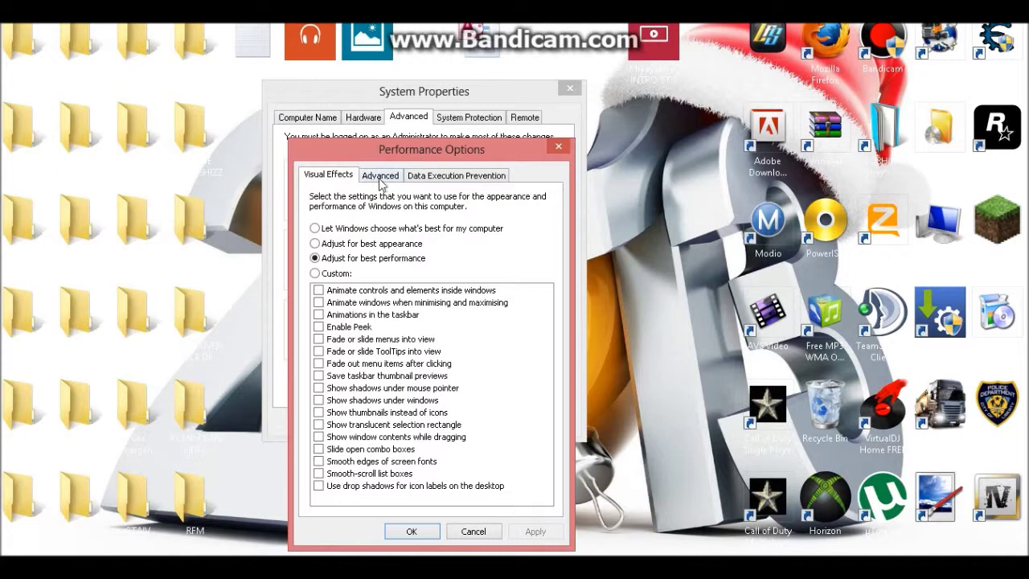
click(432, 533)
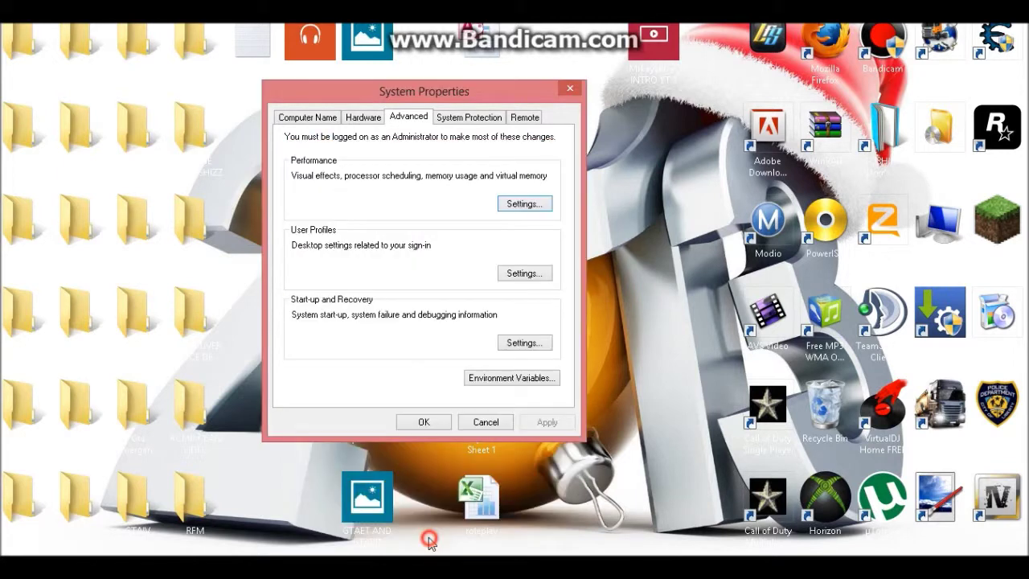
click(570, 88)
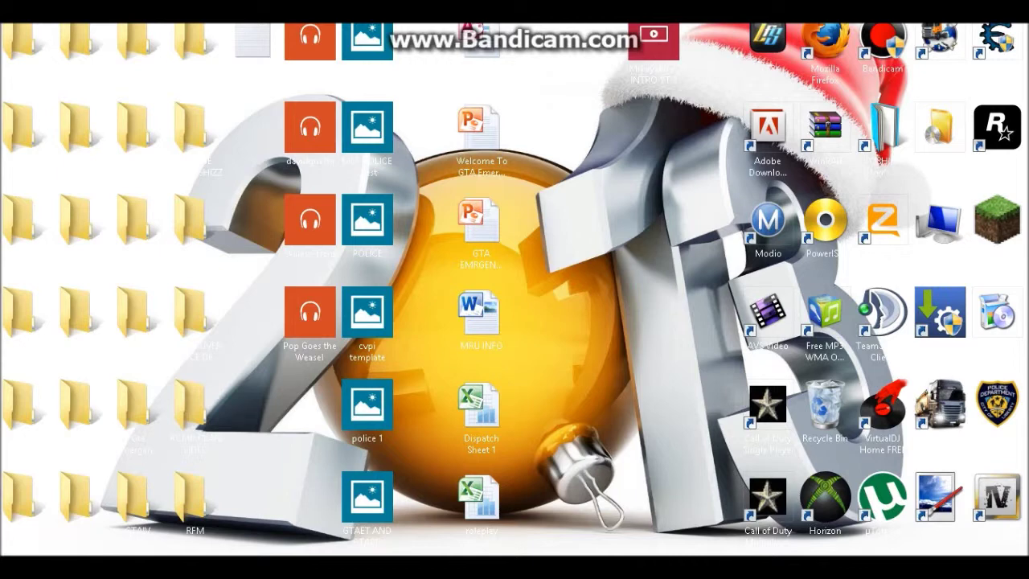
key(super+e)
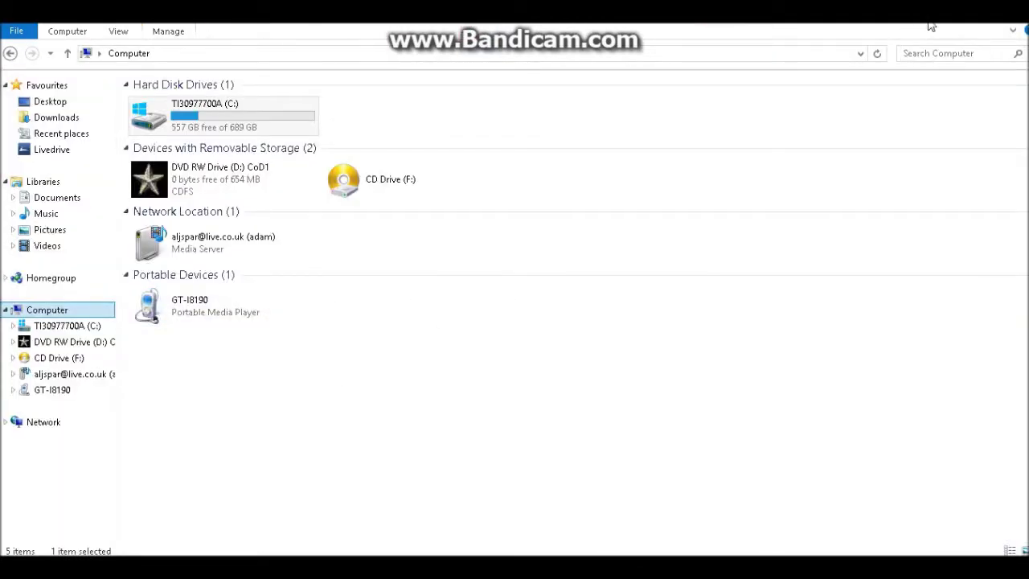
right_click(373, 554)
click(438, 516)
- Open the 3D Text screen saver settings from desktop personalisation and replace the custom text with the channel's user name
right_click(533, 412)
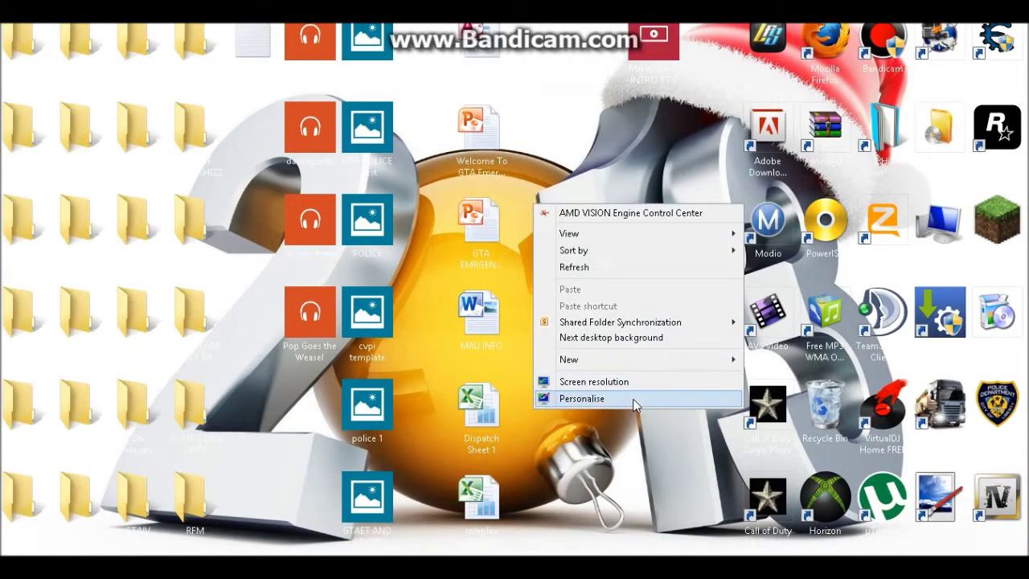
click(642, 398)
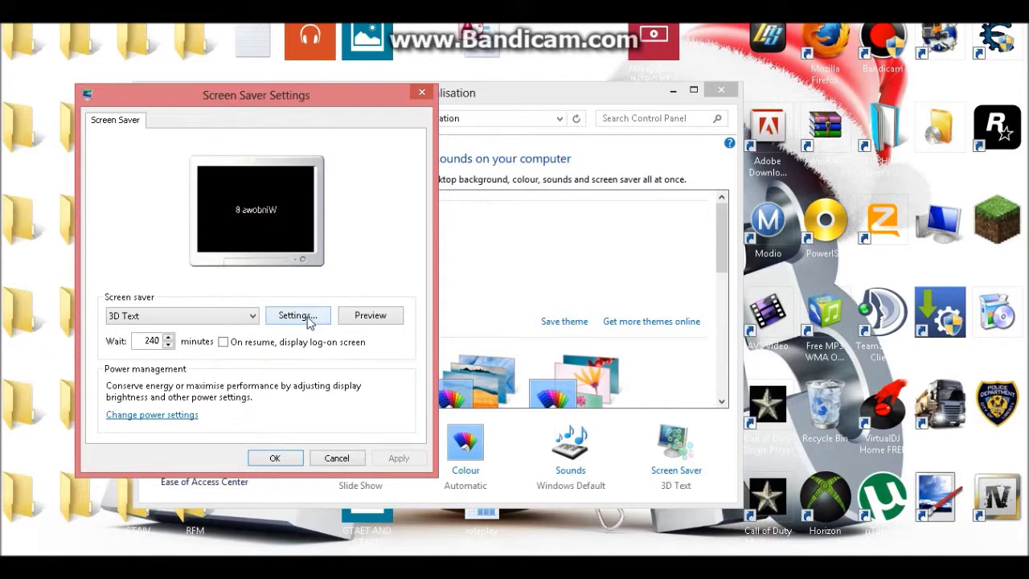
click(306, 315)
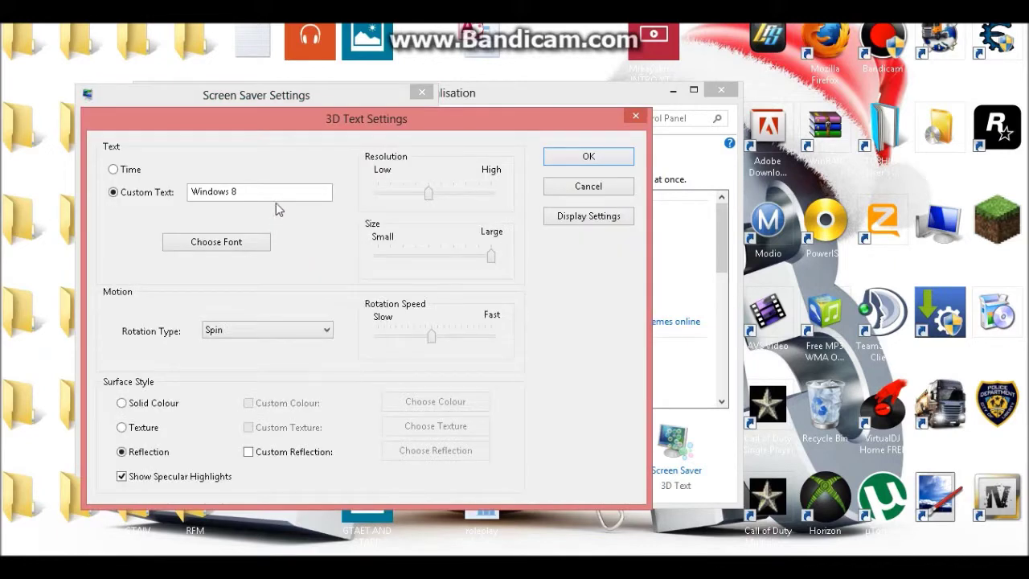
drag(271, 191, 193, 186)
key(BackSpace)
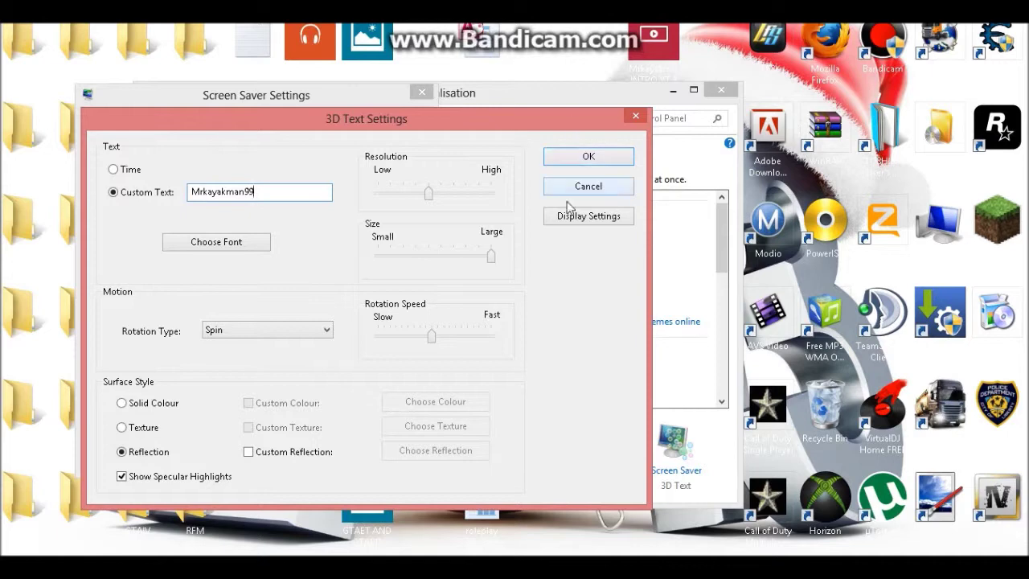
- Raise the 3D text's resolution toward High, slightly increase its rotation speed and choose the Spin rotation type
drag(427, 193, 465, 194)
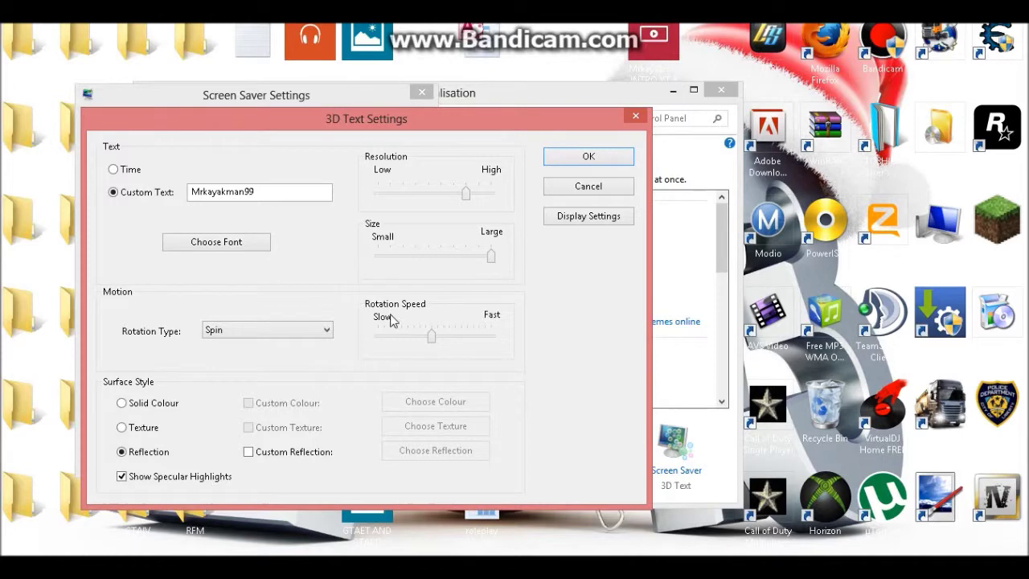
drag(431, 338, 438, 339)
click(300, 332)
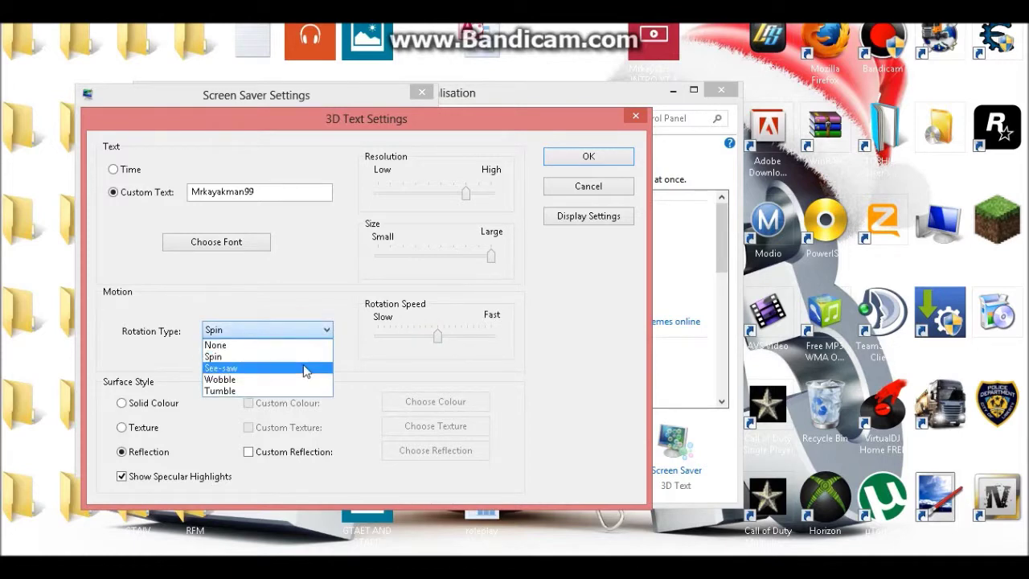
click(291, 356)
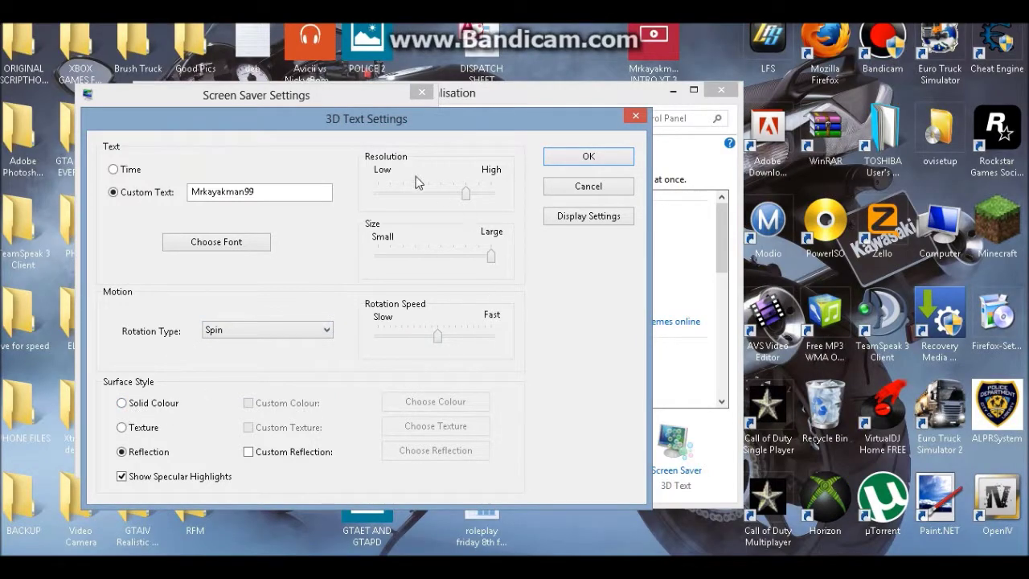
- Check the 3D text's display settings, leave them without changes and confirm the 3D Text settings
click(596, 219)
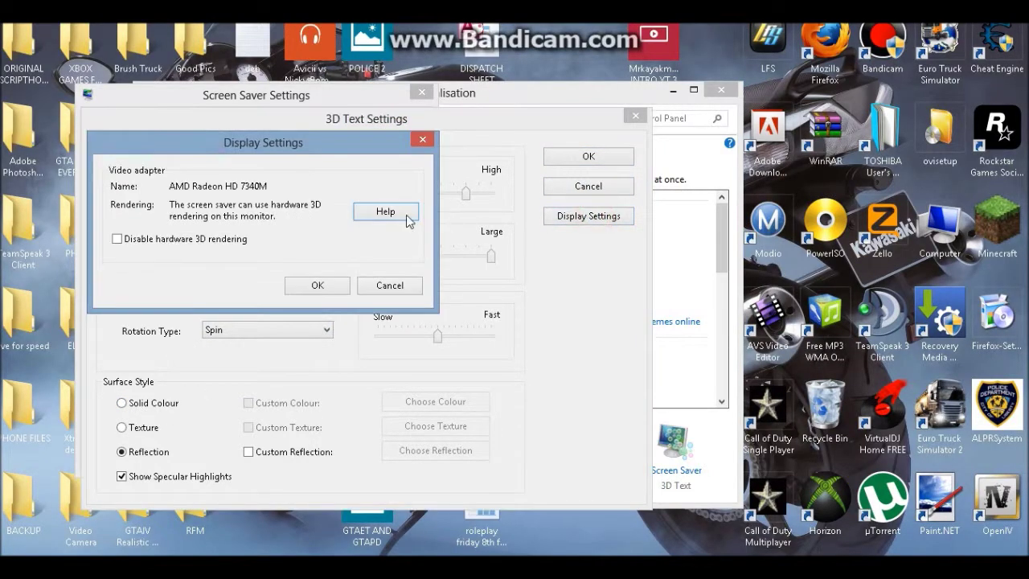
click(387, 288)
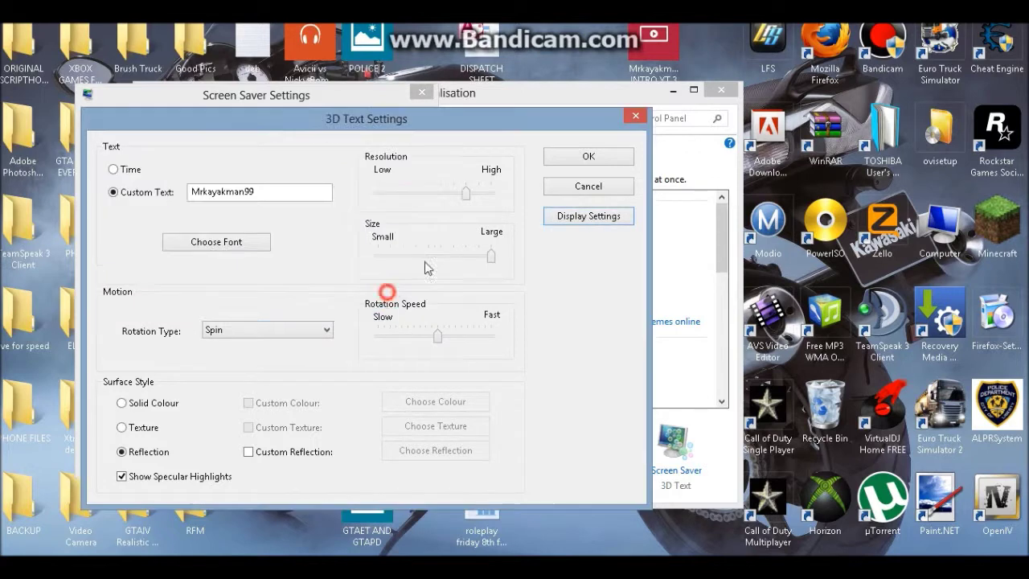
click(615, 158)
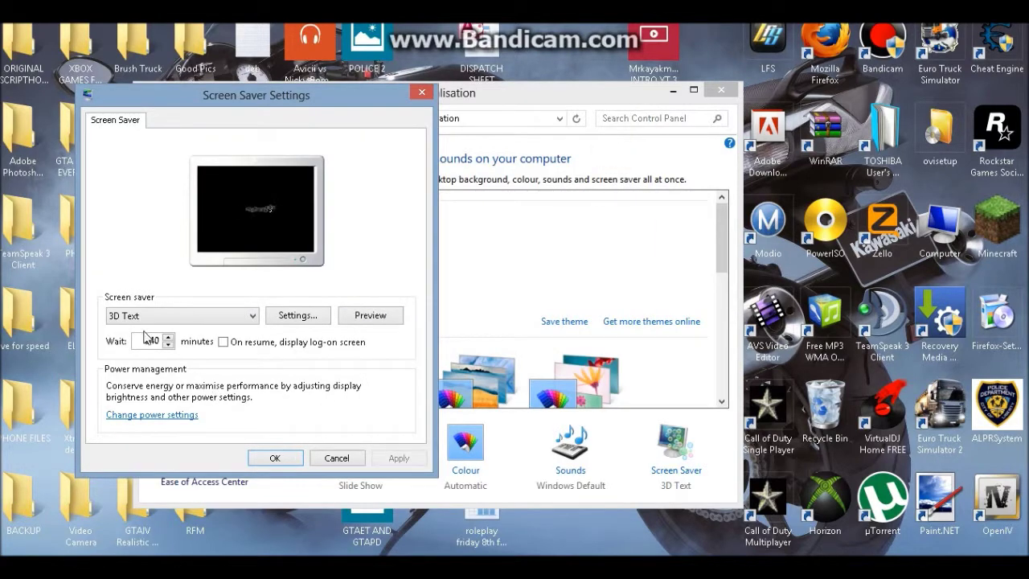
- Preview the 3D Text screen saver full screen and confirm the screen saver settings
click(371, 316)
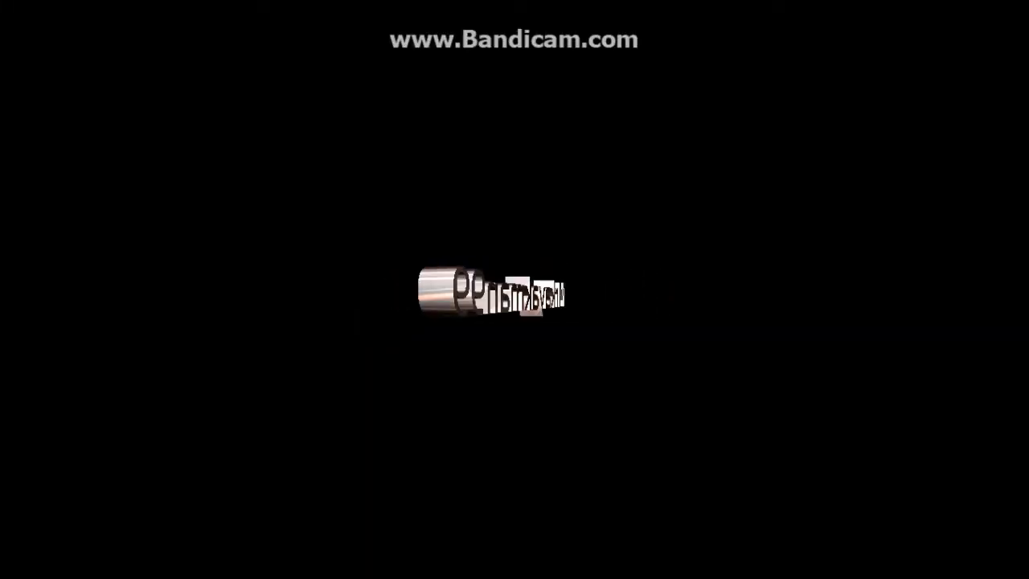
mouse_move(563, 267)
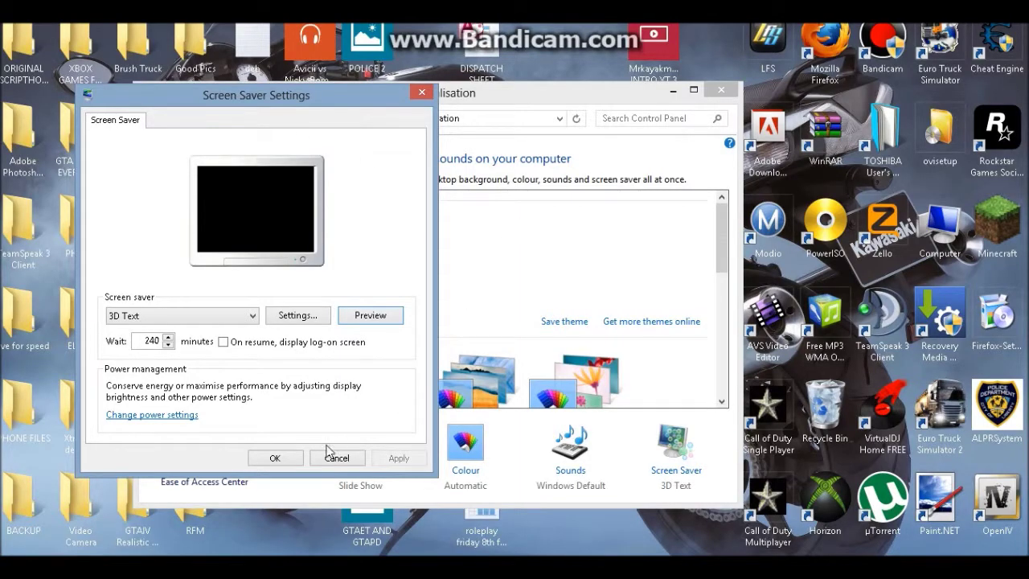
click(291, 457)
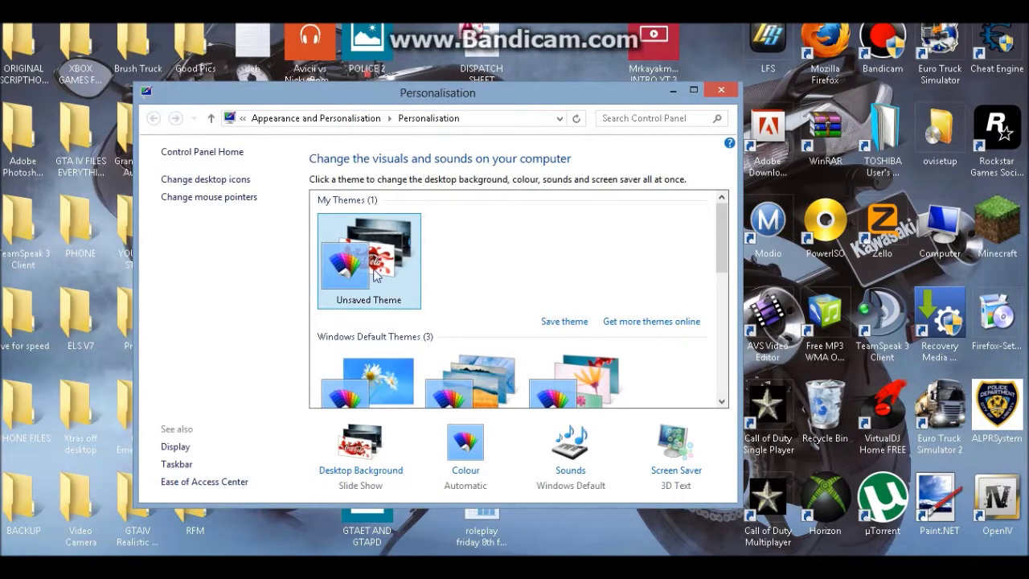
- Open the sound settings from personalisation, review the recording, sound scheme, communications and playback options, and close the dialog
click(569, 479)
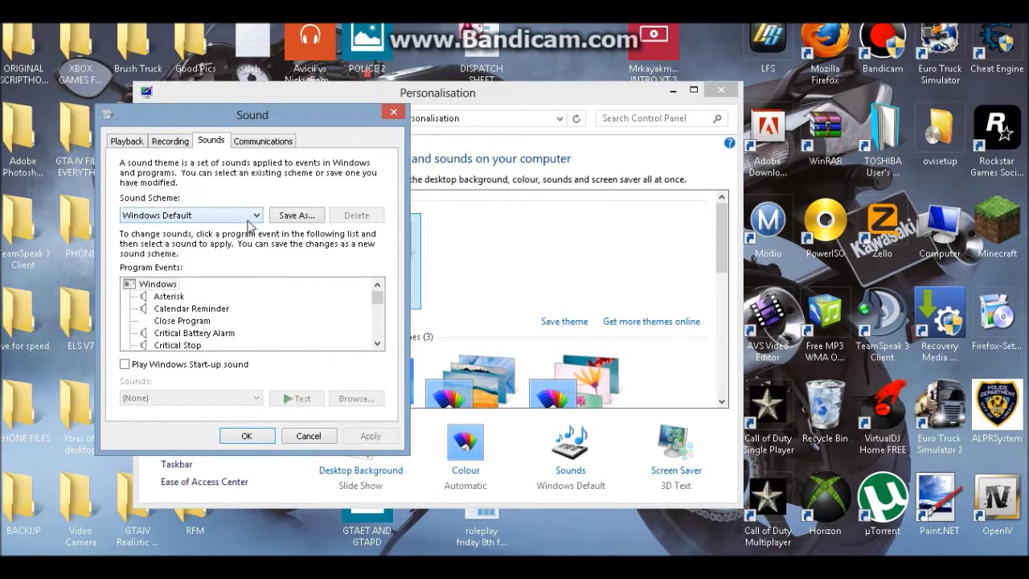
click(170, 142)
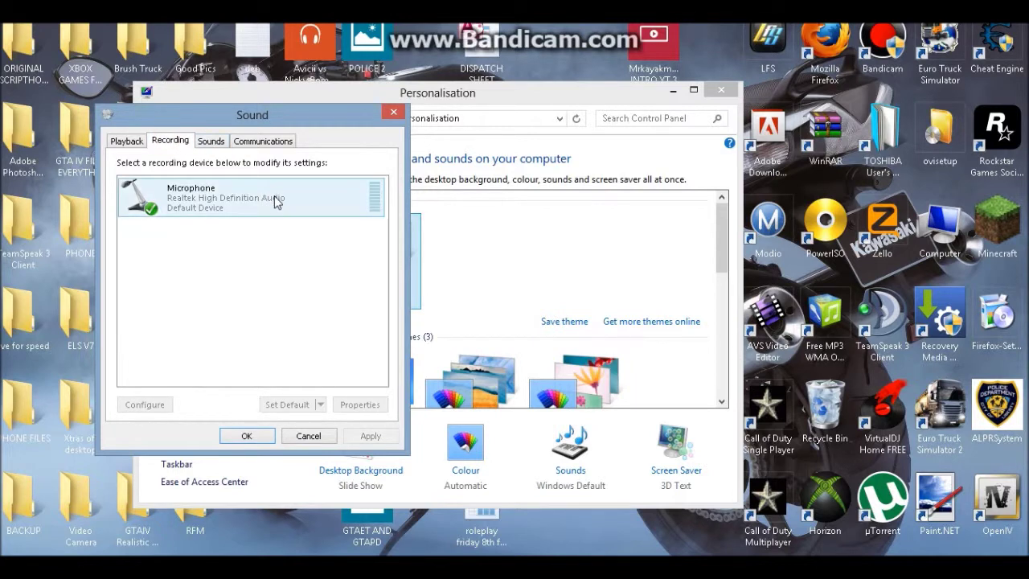
click(201, 147)
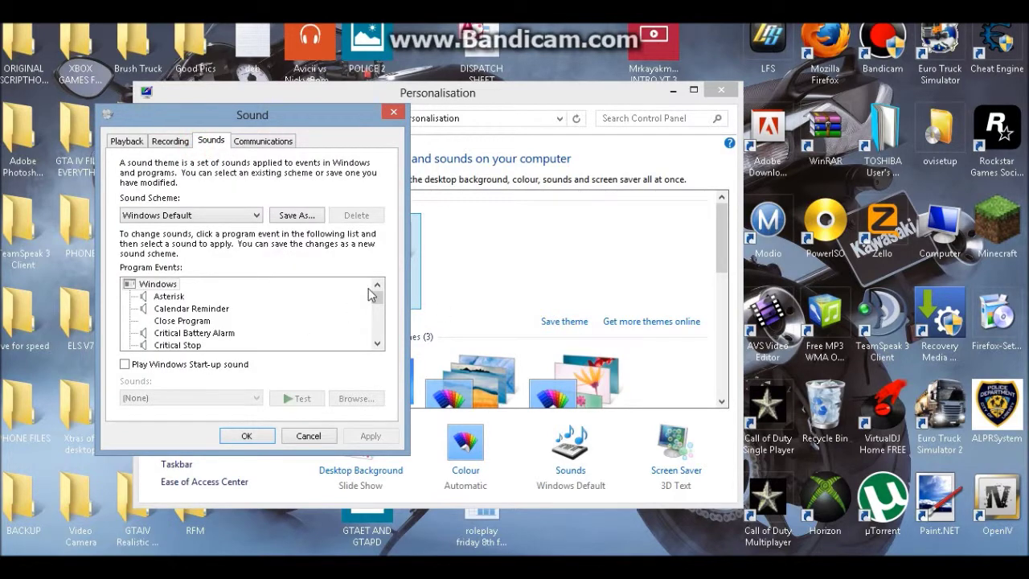
drag(374, 297, 391, 245)
click(248, 216)
click(263, 141)
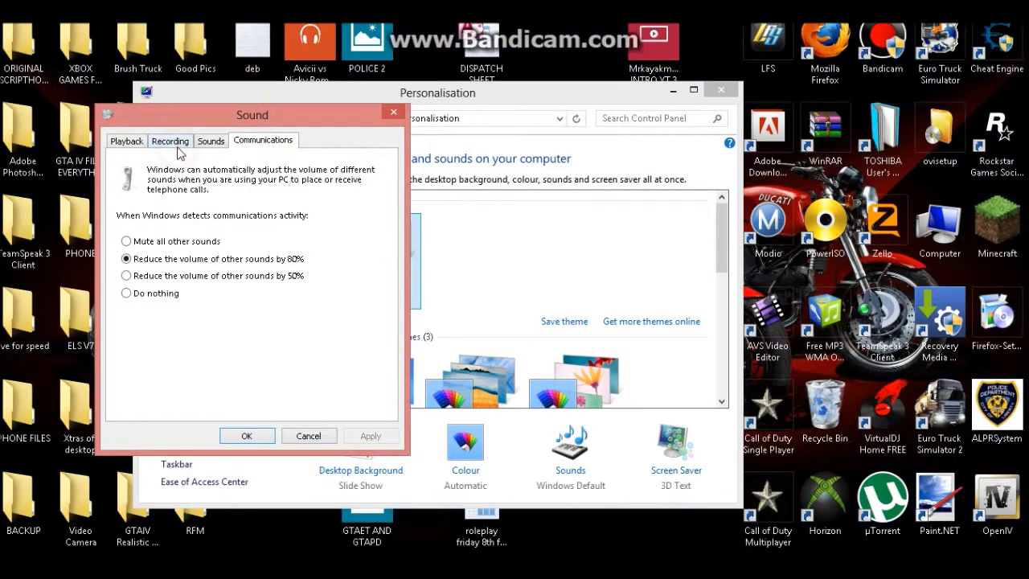
click(171, 143)
click(139, 141)
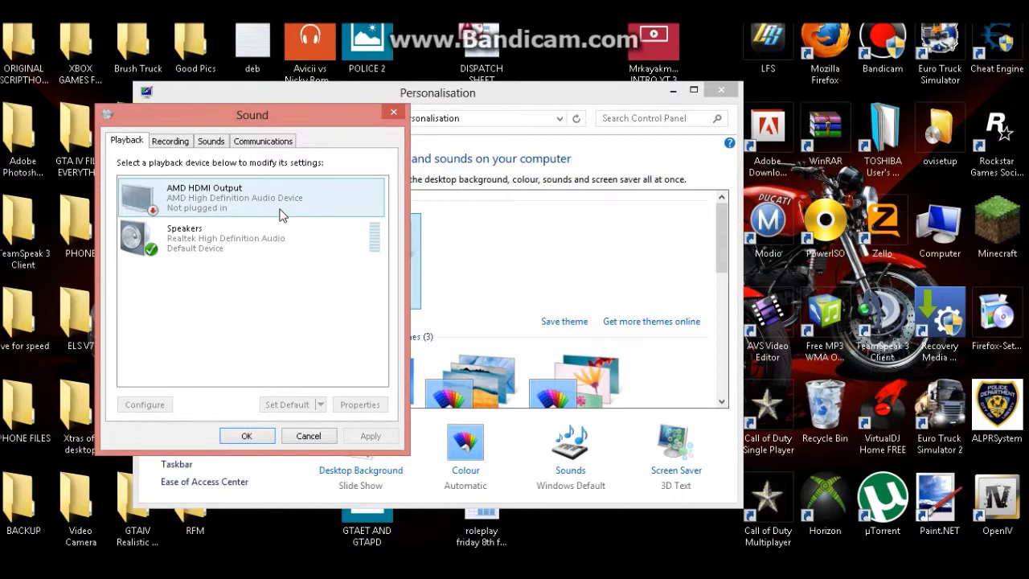
click(264, 435)
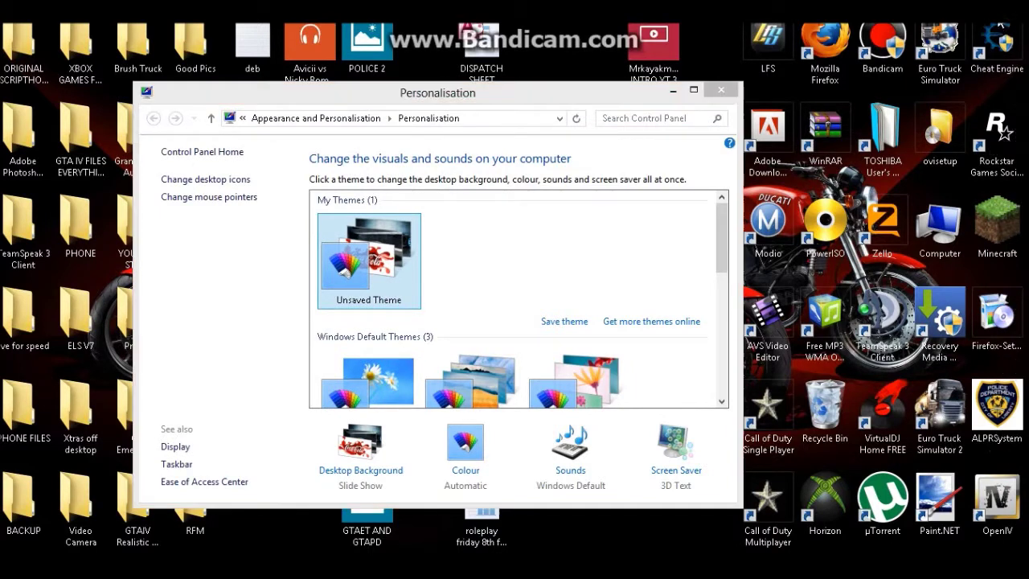
- Try several window border and taskbar colours, including blue, green and grey, and save with the automatic colour selected
click(467, 473)
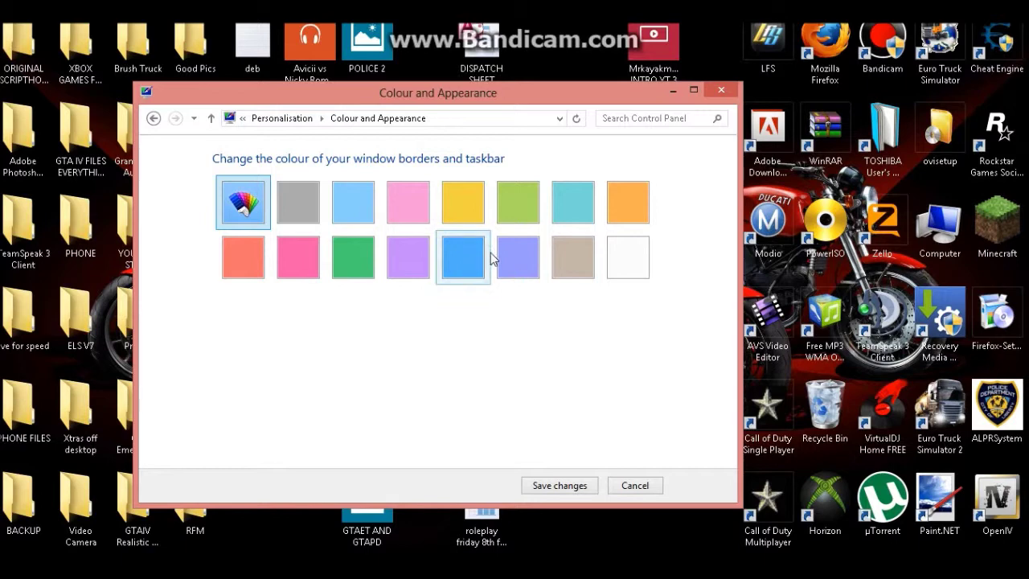
click(455, 258)
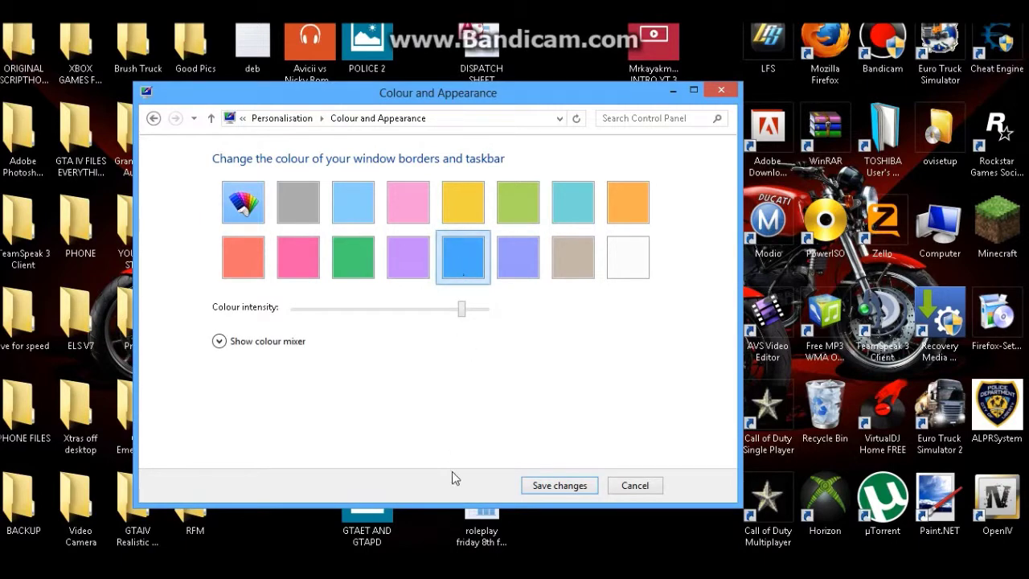
click(345, 257)
click(297, 257)
click(242, 257)
click(297, 201)
click(353, 201)
click(433, 186)
click(243, 201)
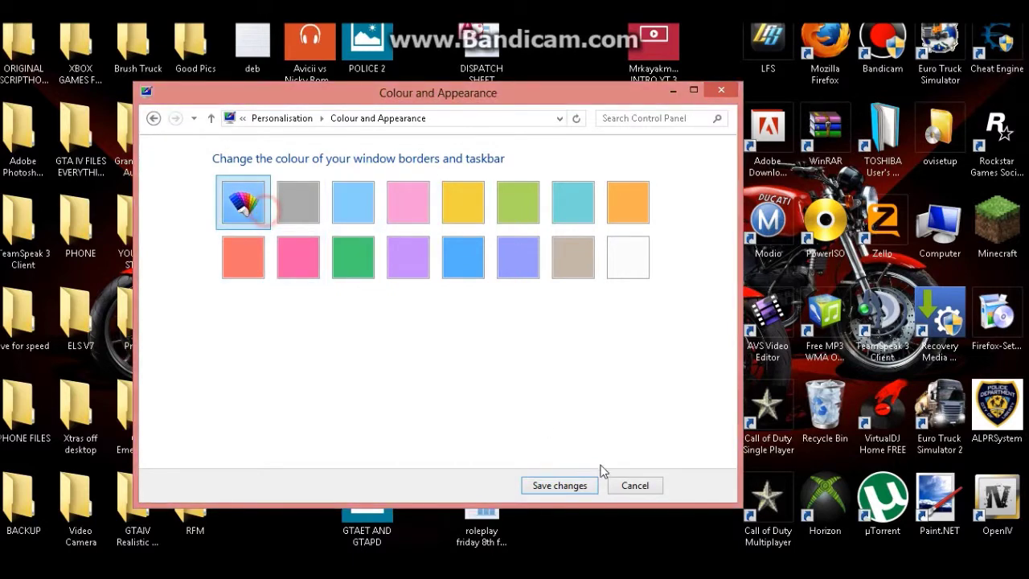
click(575, 487)
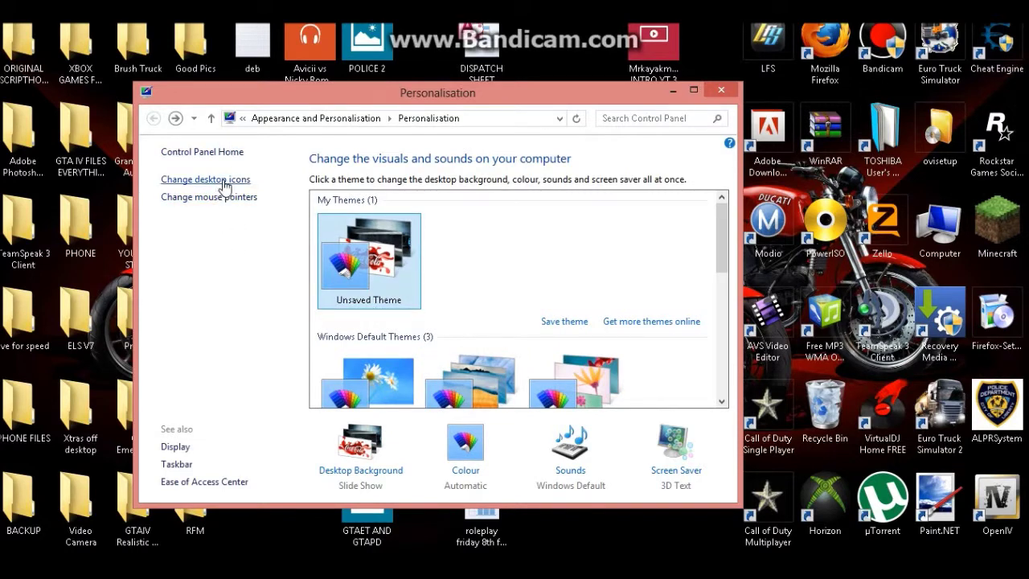
- Open the desktop icon settings, browse the alternative icons for Computer without choosing one, and close the dialog
click(219, 179)
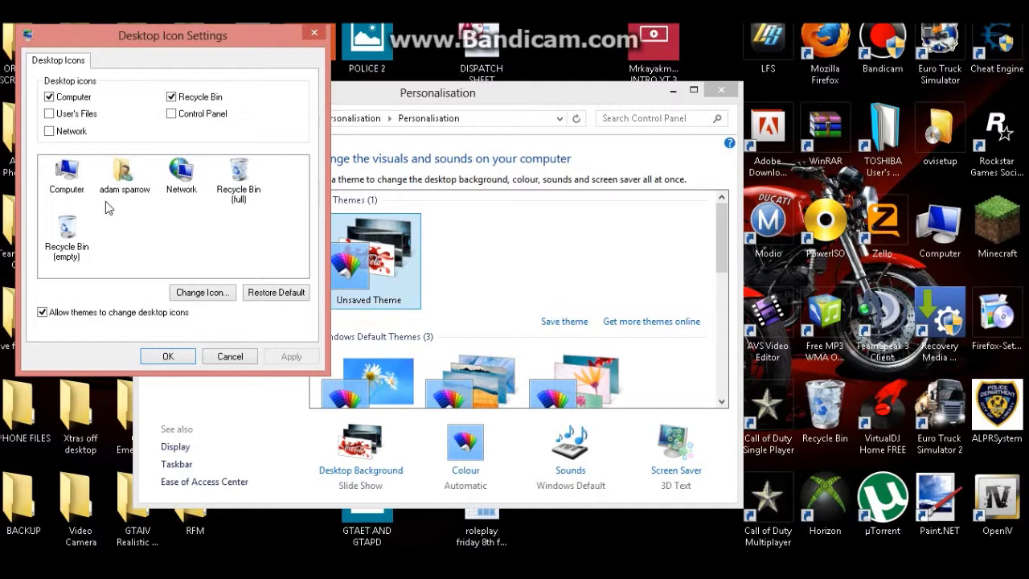
click(77, 185)
click(213, 288)
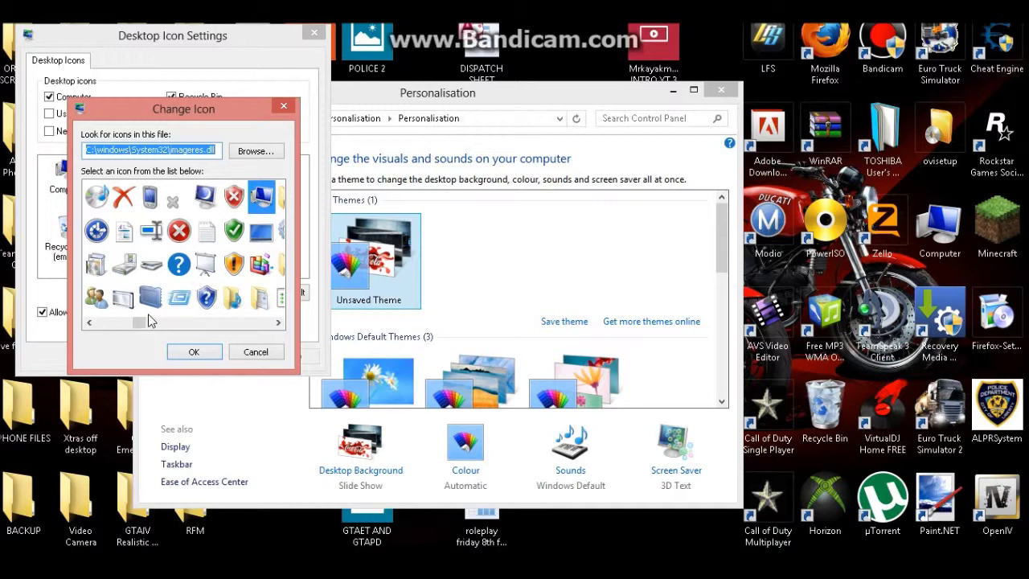
drag(139, 322, 177, 328)
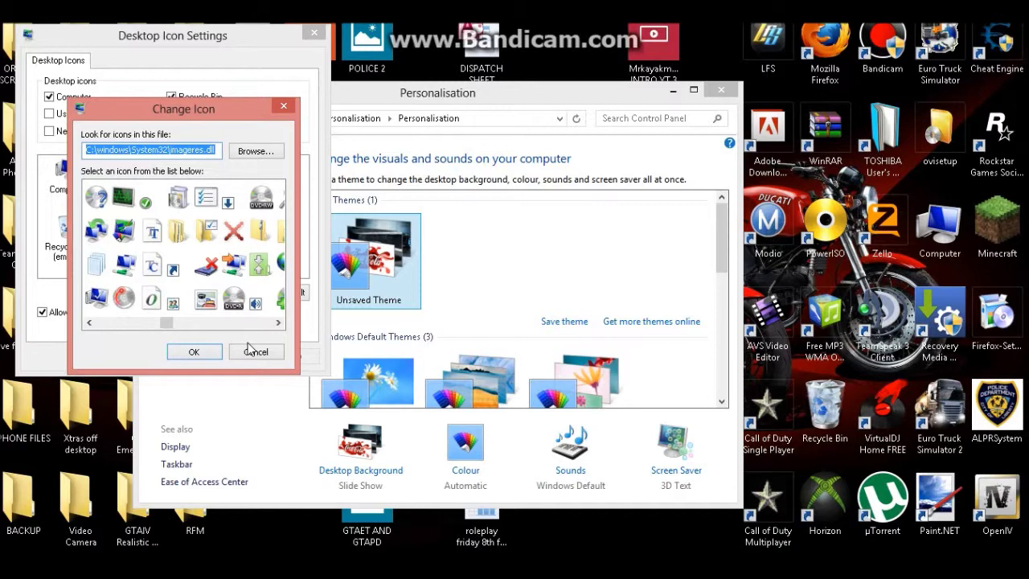
click(256, 354)
click(131, 211)
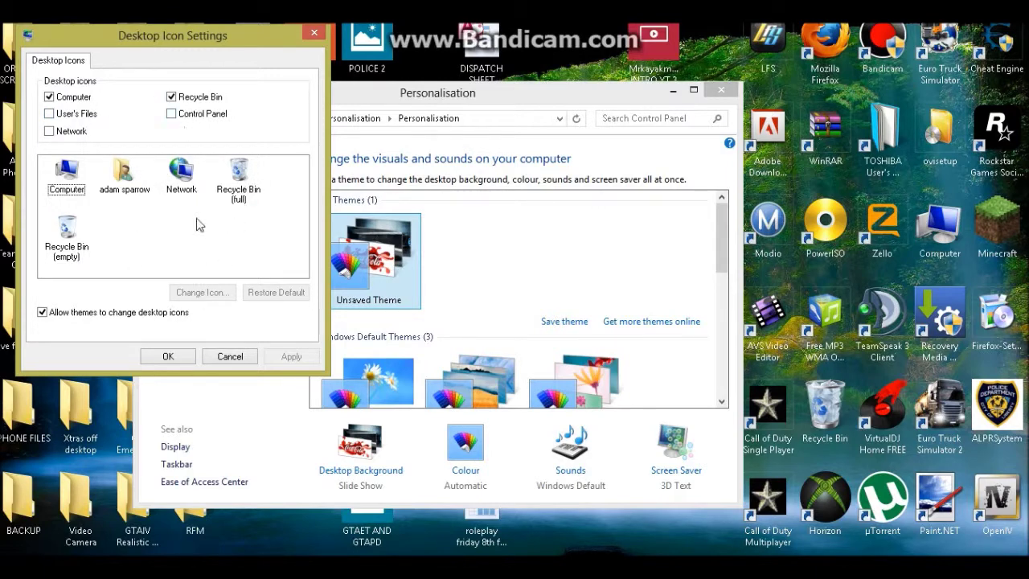
click(178, 359)
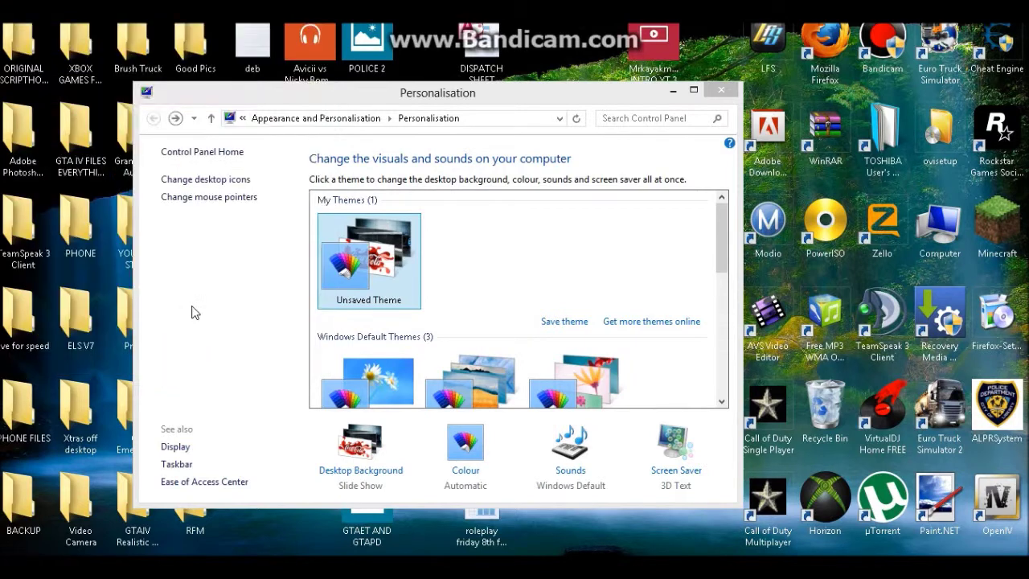
- Open the mouse pointer settings and look through the available pointer schemes and the list of customisable pointers
click(239, 205)
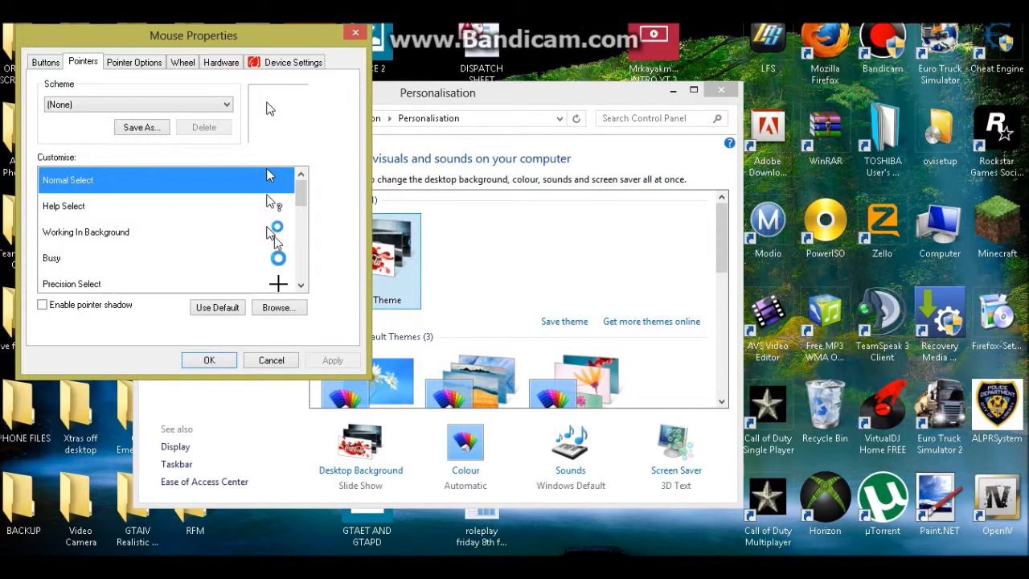
mouse_move(299, 199)
mouse_down()
mouse_move(307, 278)
mouse_move(297, 185)
mouse_up()
click(208, 101)
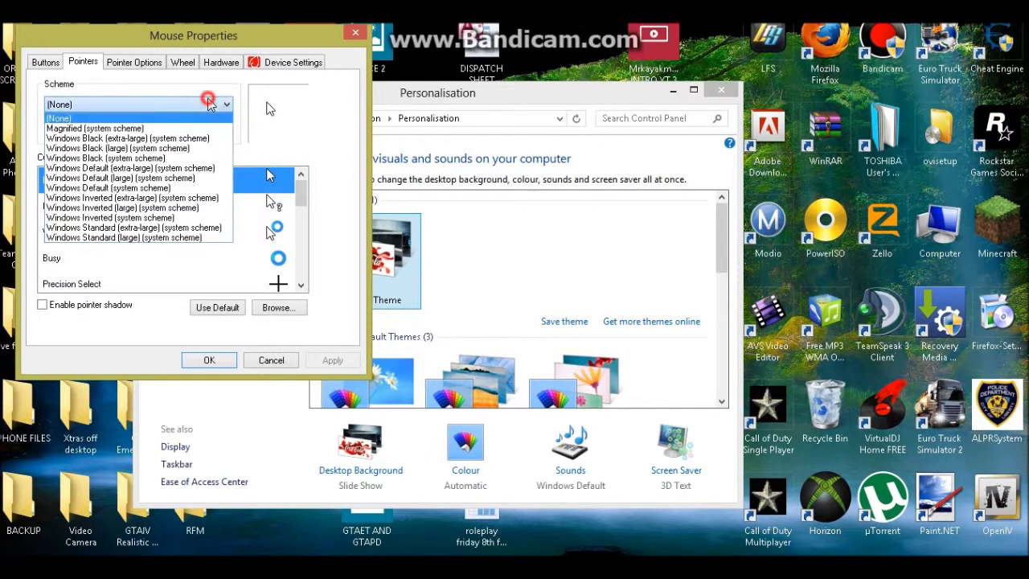
click(209, 103)
click(299, 197)
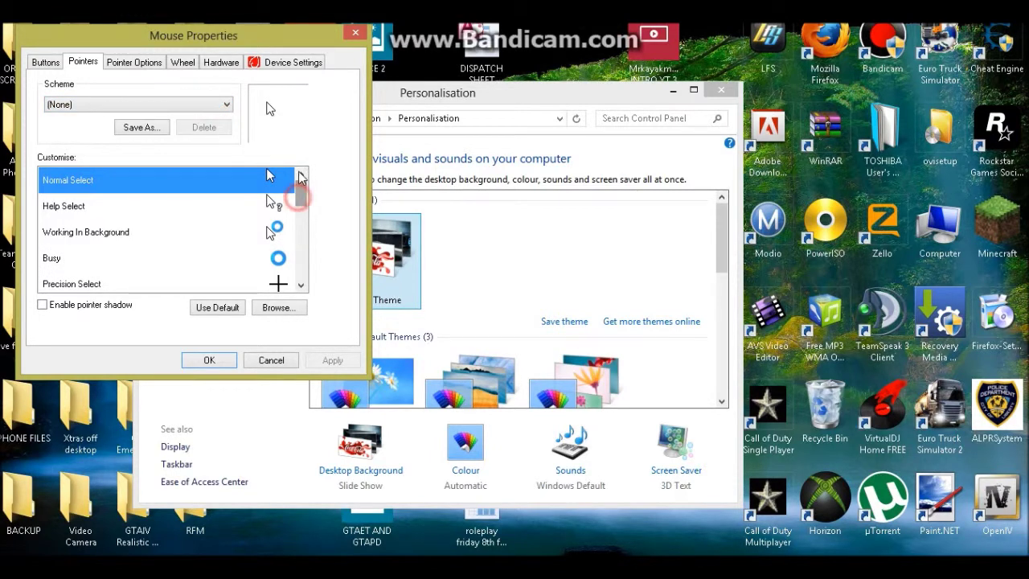
- Examine the pointer speed and visibility options, and the button configuration with its device list
click(126, 61)
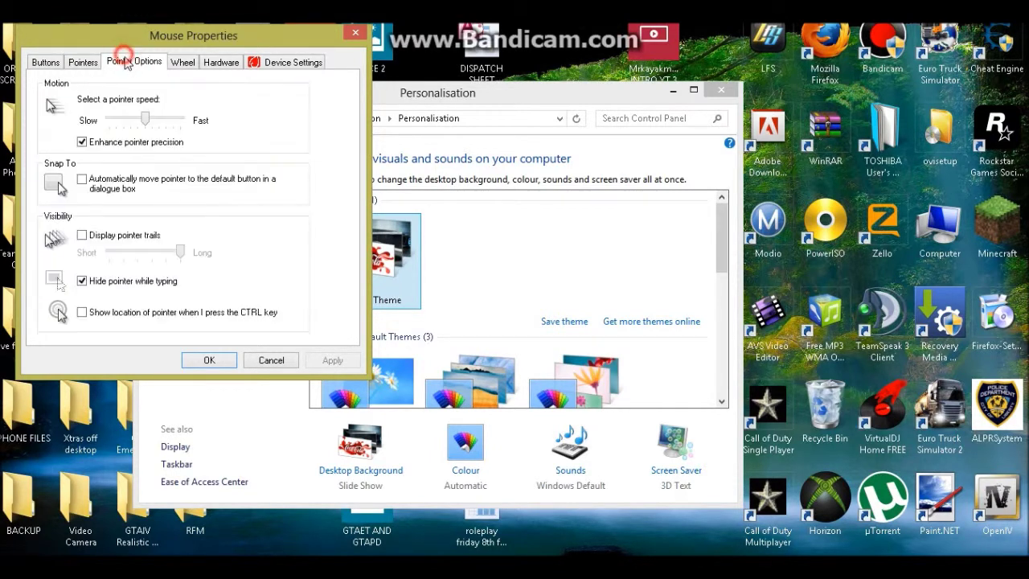
drag(148, 120, 145, 120)
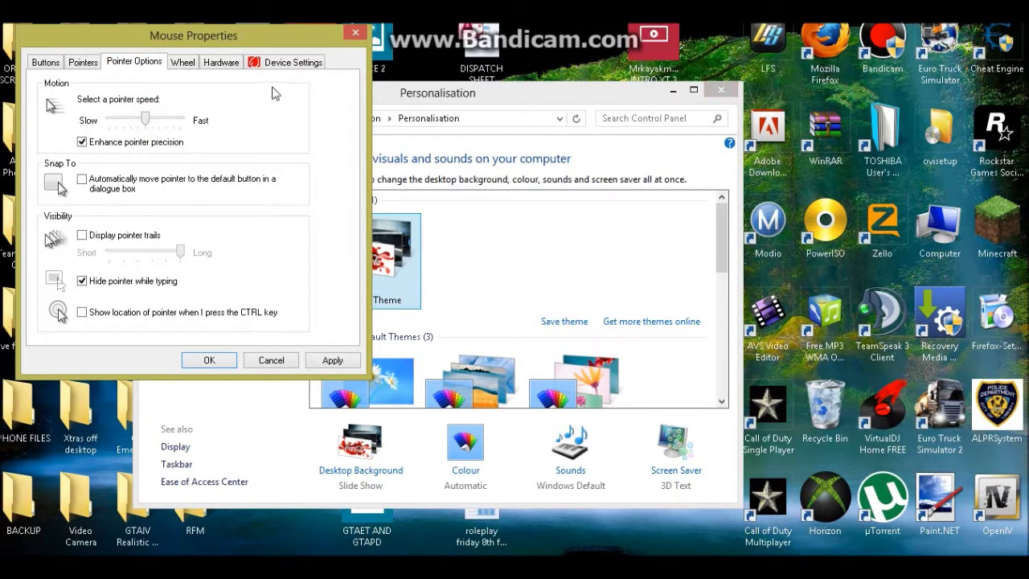
click(45, 62)
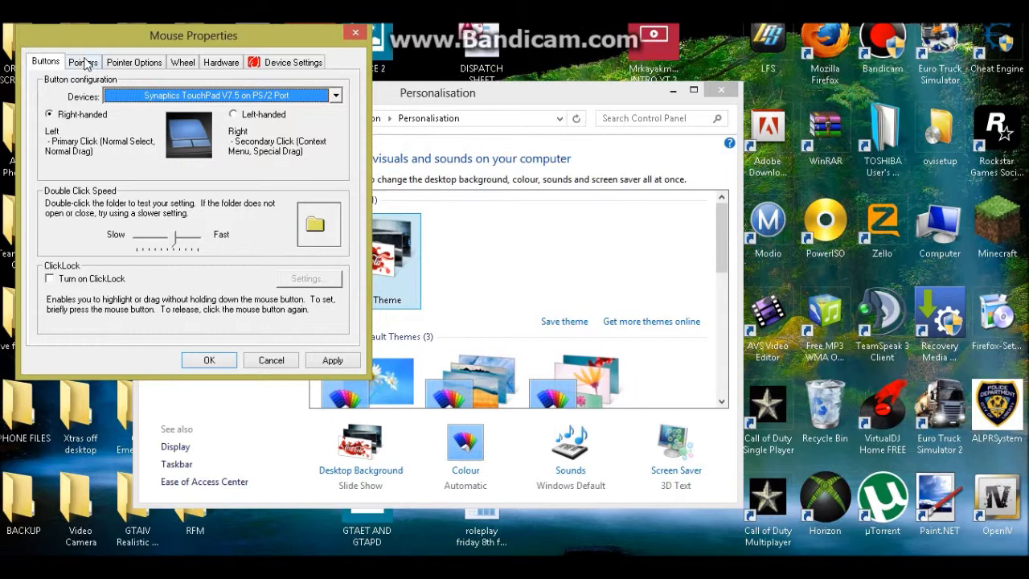
click(334, 95)
click(330, 94)
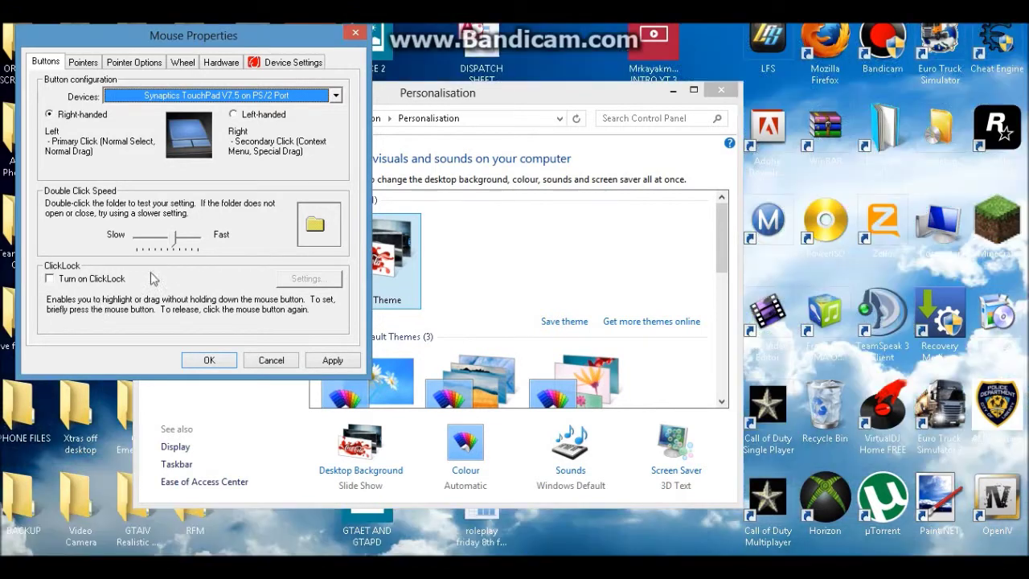
- Review the mouse's wheel, hardware and touchpad device settings, and close Mouse Properties
click(180, 66)
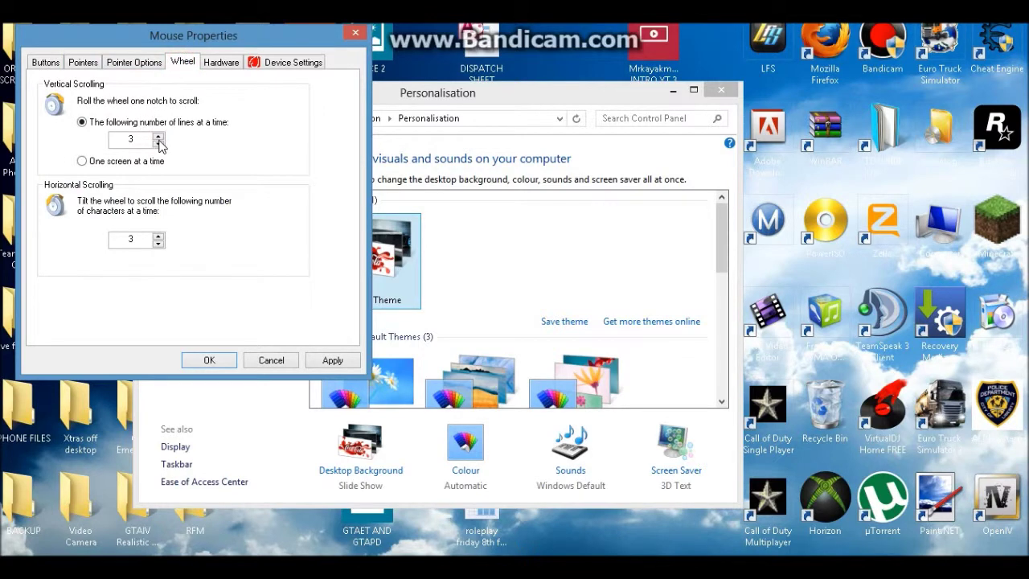
click(221, 64)
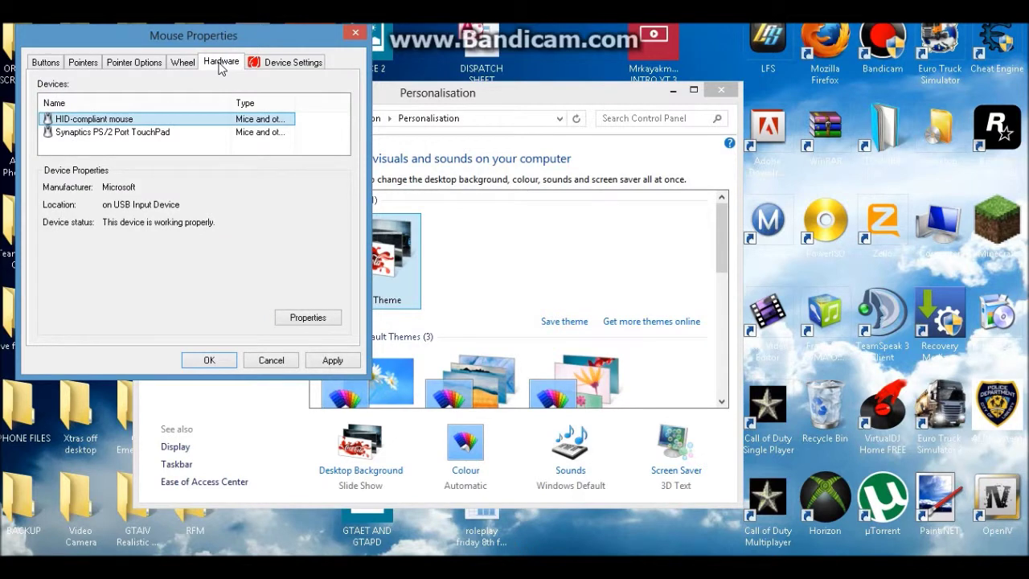
click(281, 67)
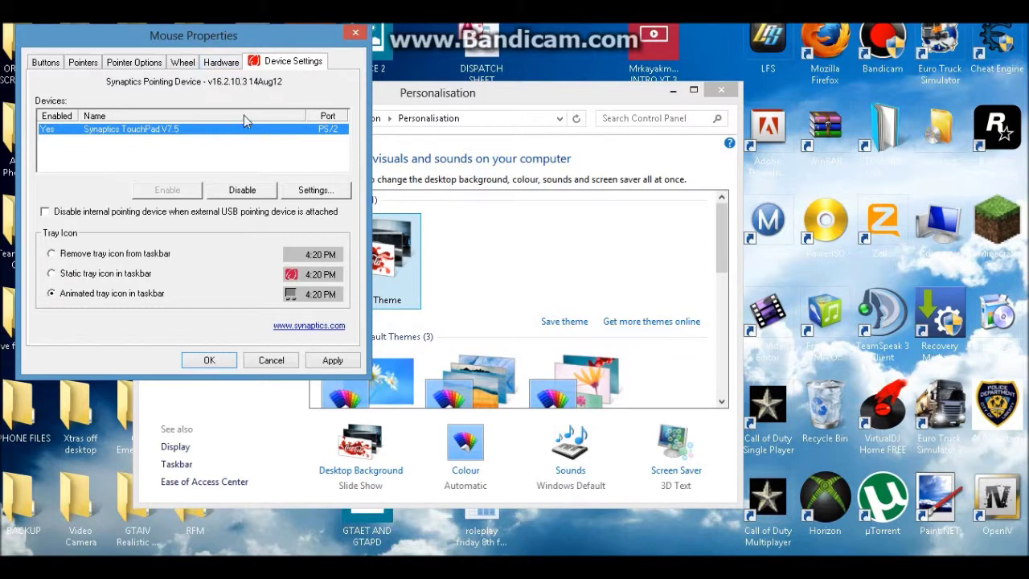
click(208, 360)
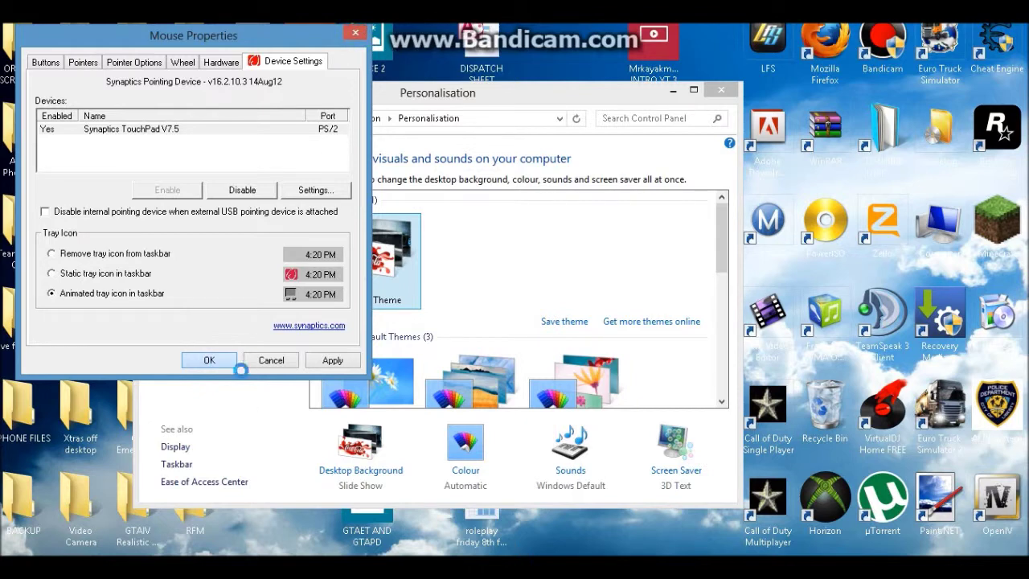
click(270, 361)
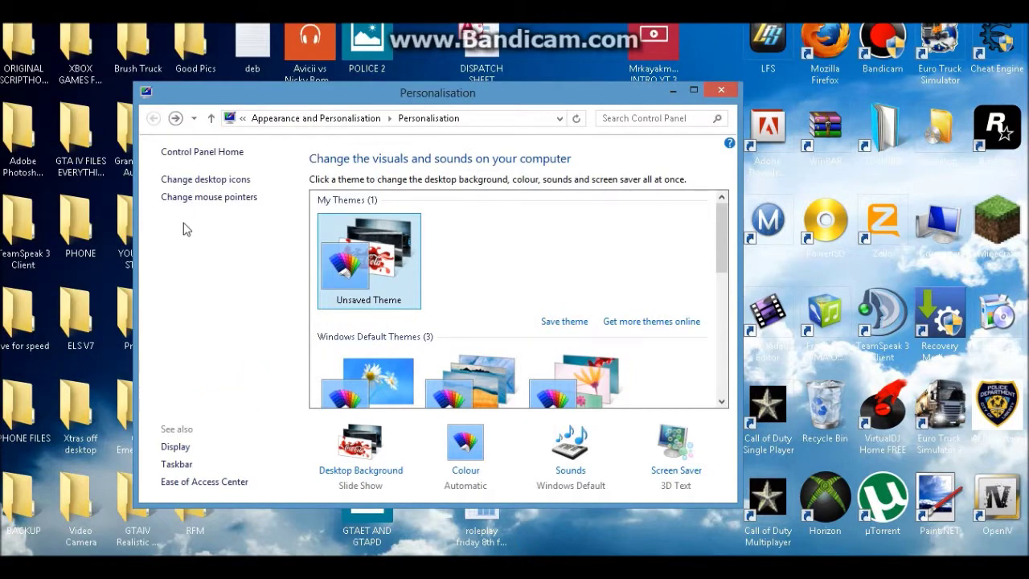
- Open the Display settings from personalisation to view the item and text size options, and close the window
click(175, 447)
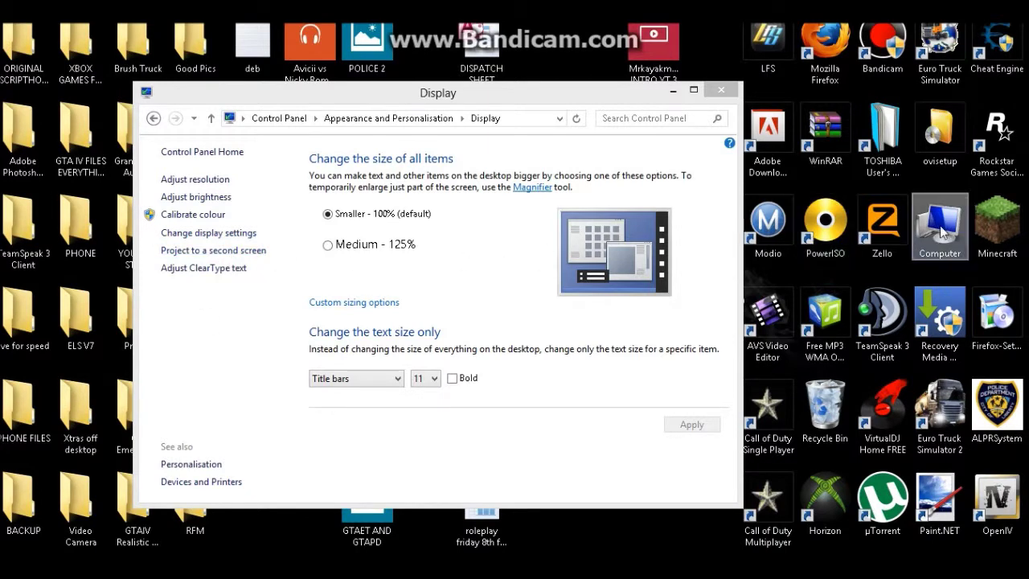
click(722, 91)
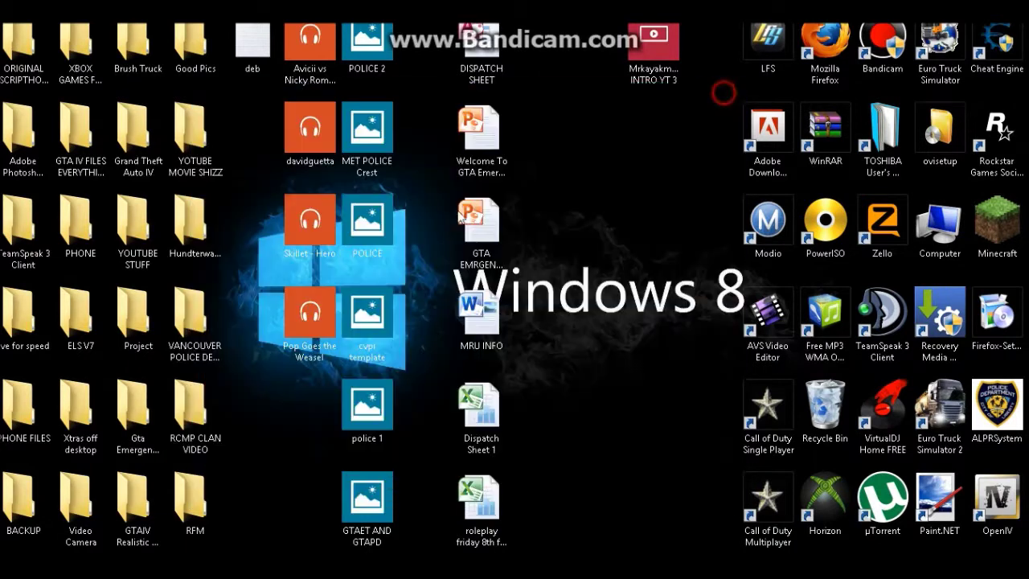
- Open the computer's basic system information and search the installed apps for "control"
key(super+Pause)
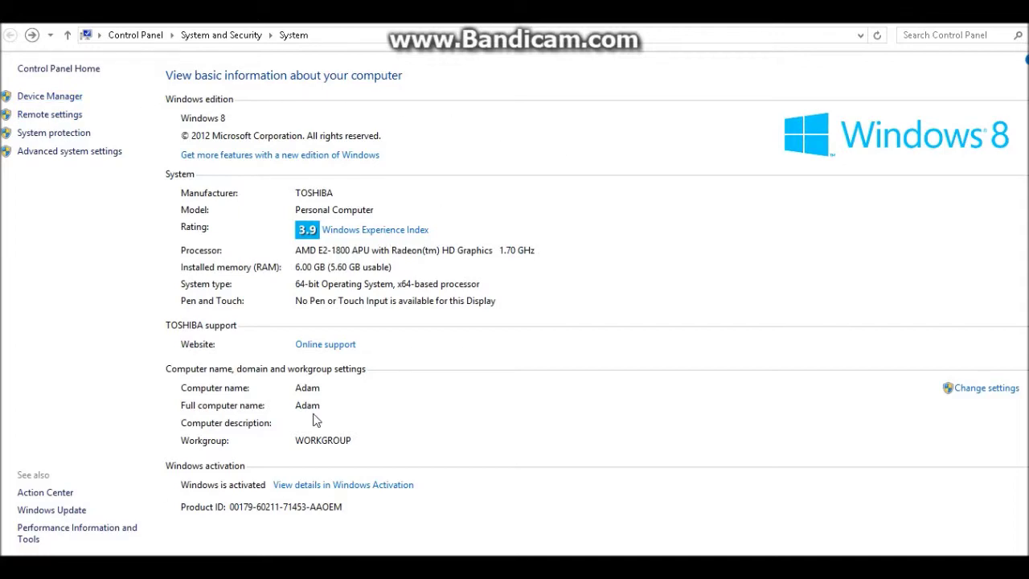
key(super)
text(control)
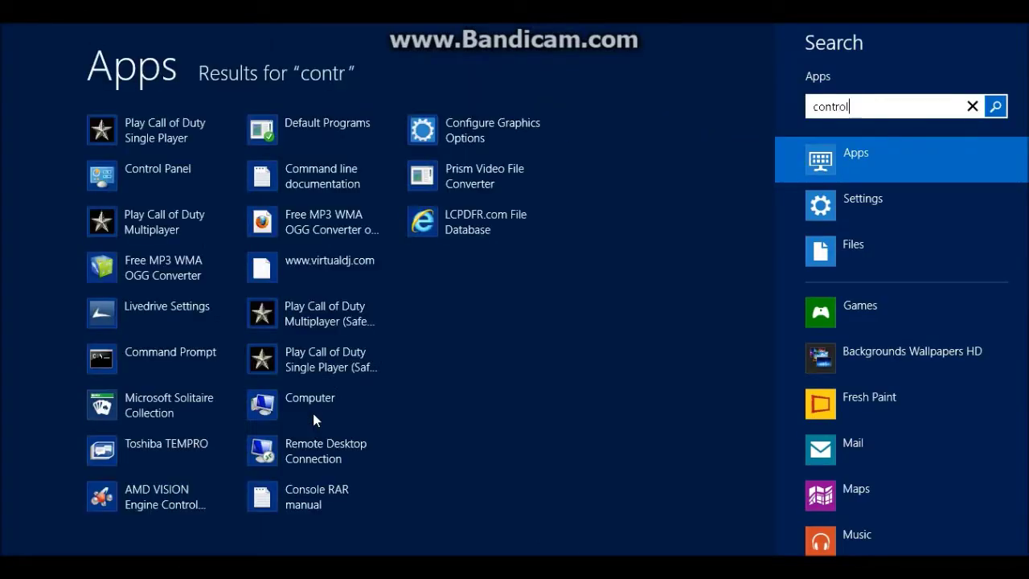
click(202, 133)
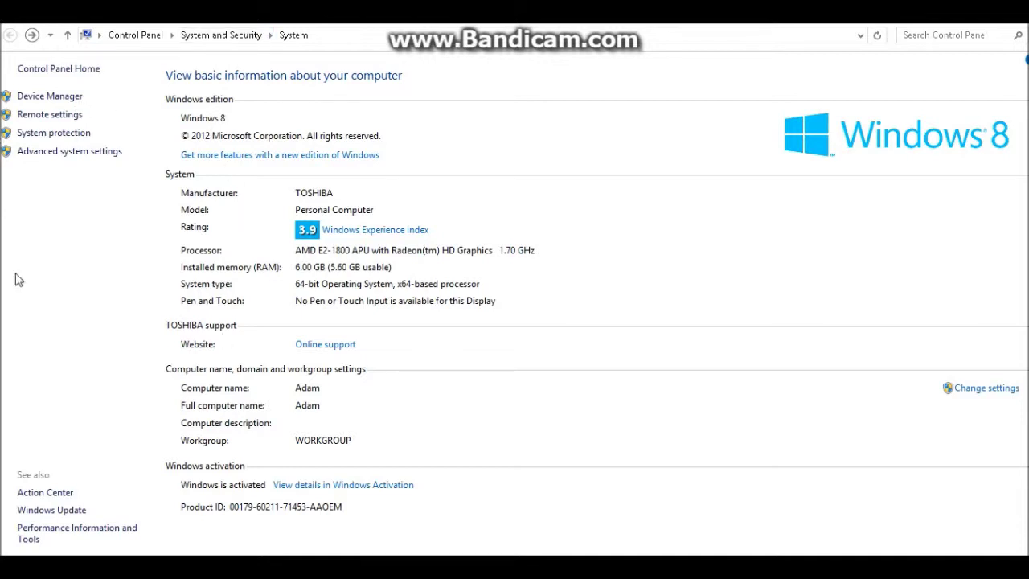
- Reopen the system information through the recent "Check processor speed" task, look it over, and close the System window
right_click(220, 559)
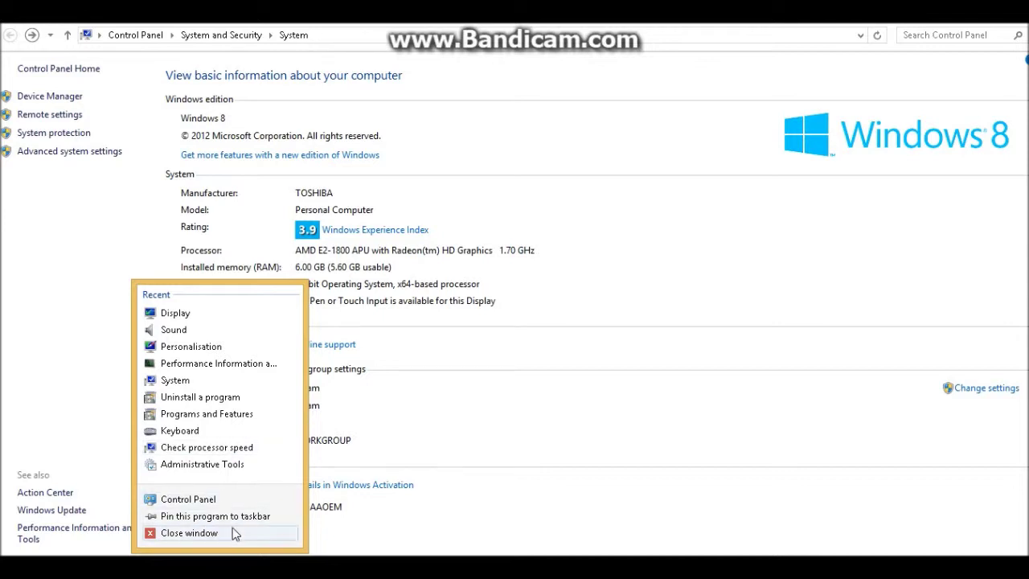
click(243, 447)
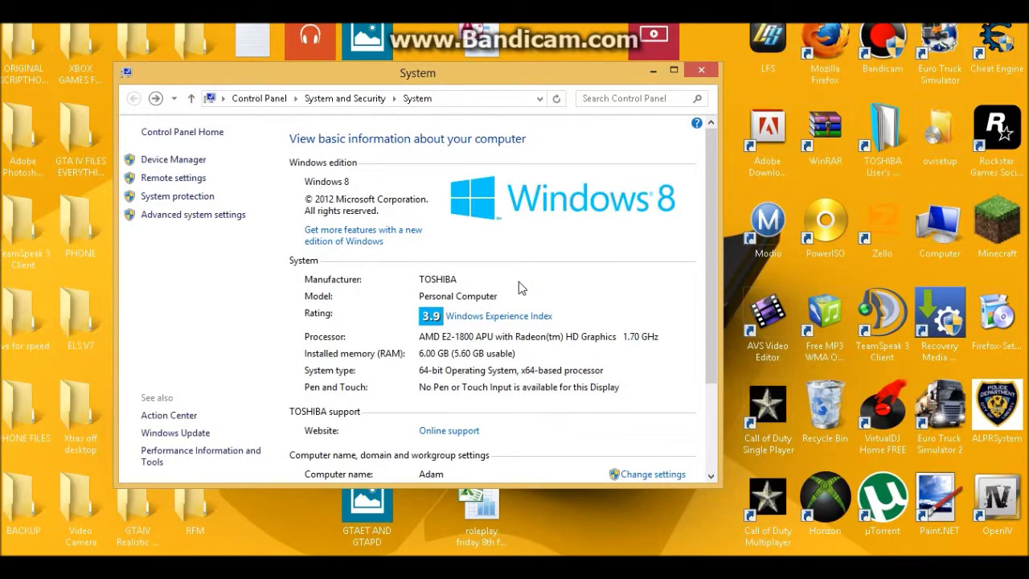
scroll(512, 302, down, 3)
click(702, 72)
- Search the apps for "cont", open Control Panel and maximise its window
key(super)
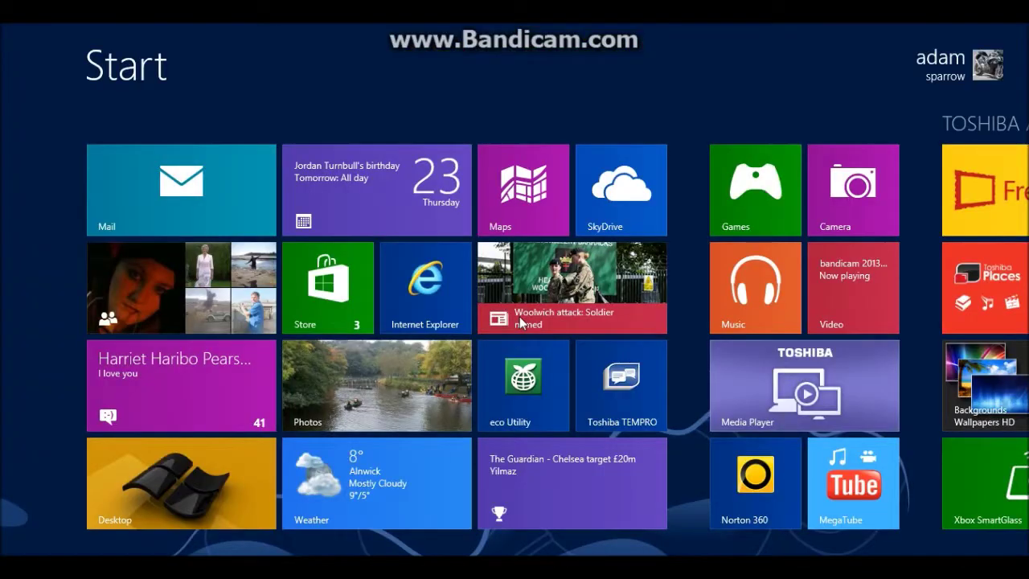
text(cont)
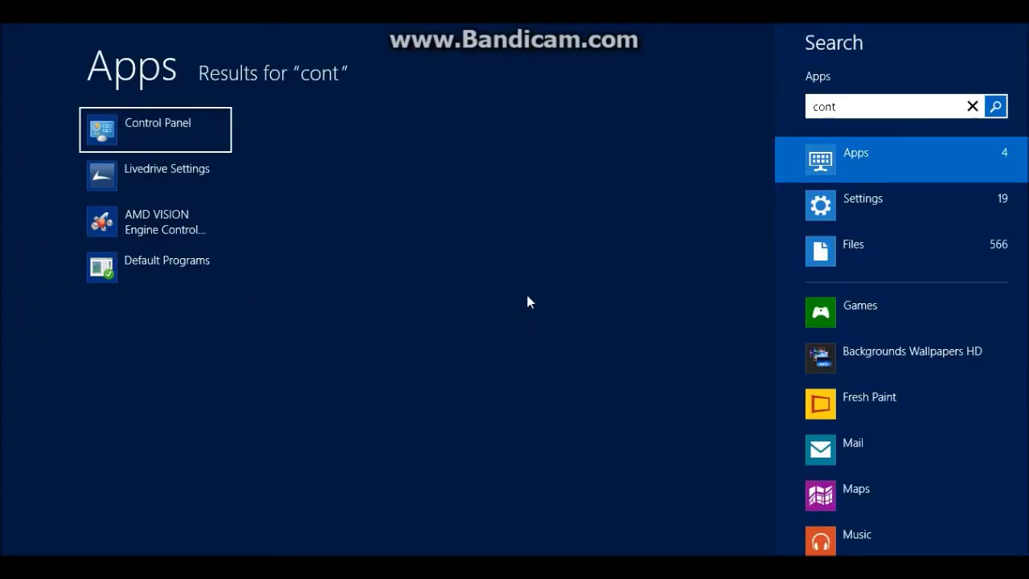
click(115, 150)
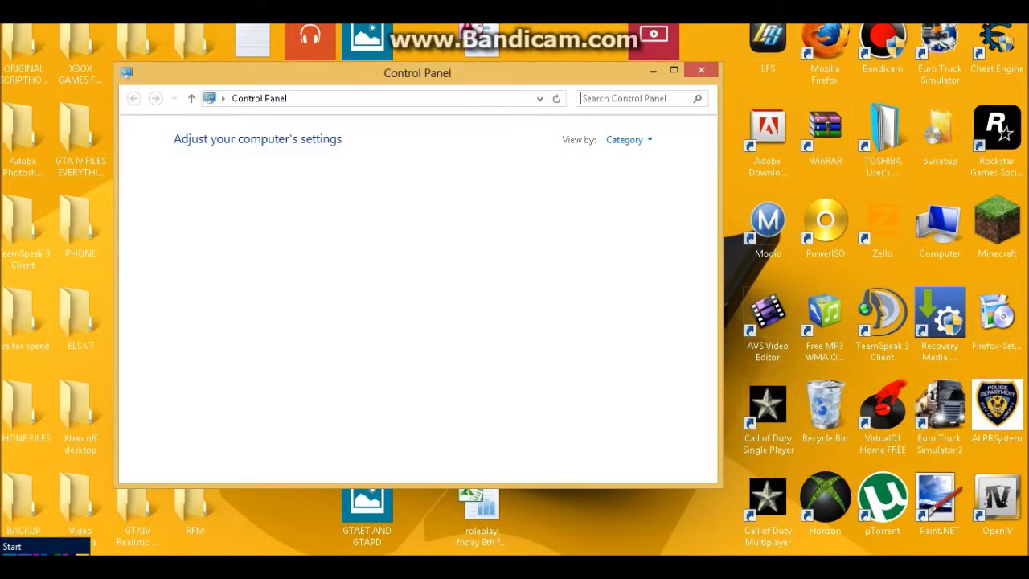
double_click(405, 71)
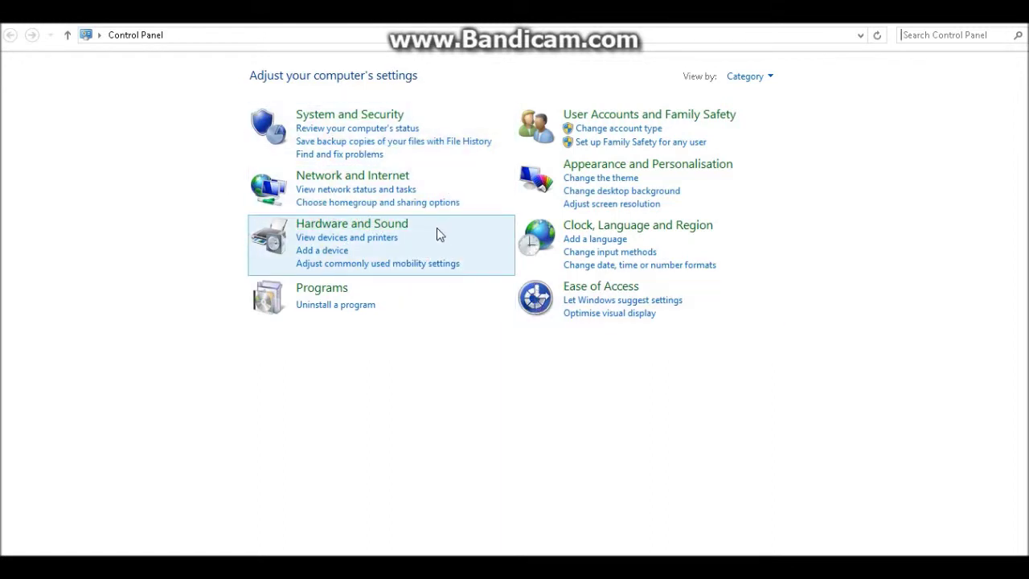
- View the User Accounts page under User Accounts and Family Safety, and return to the Control Panel home
click(594, 115)
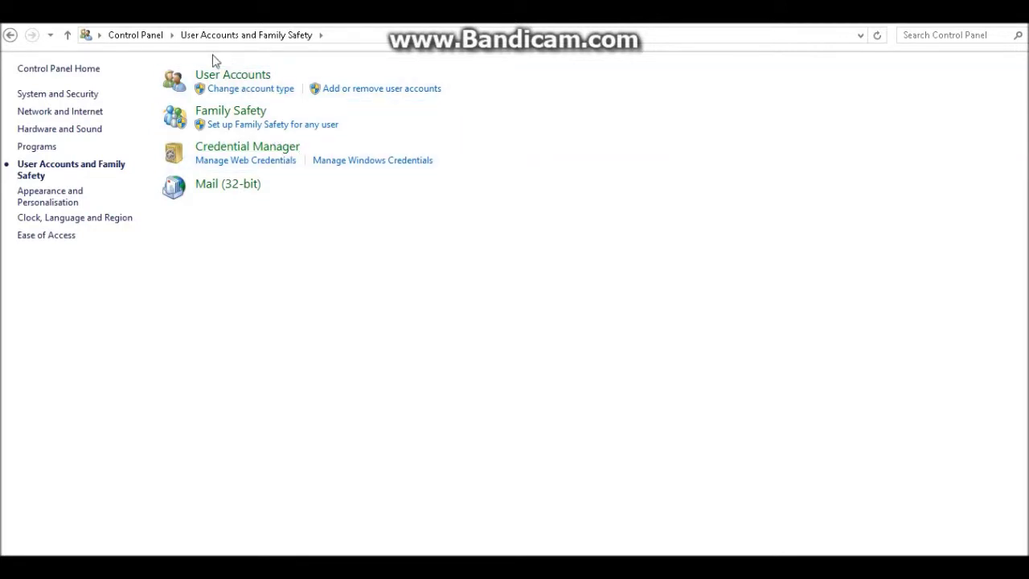
click(229, 74)
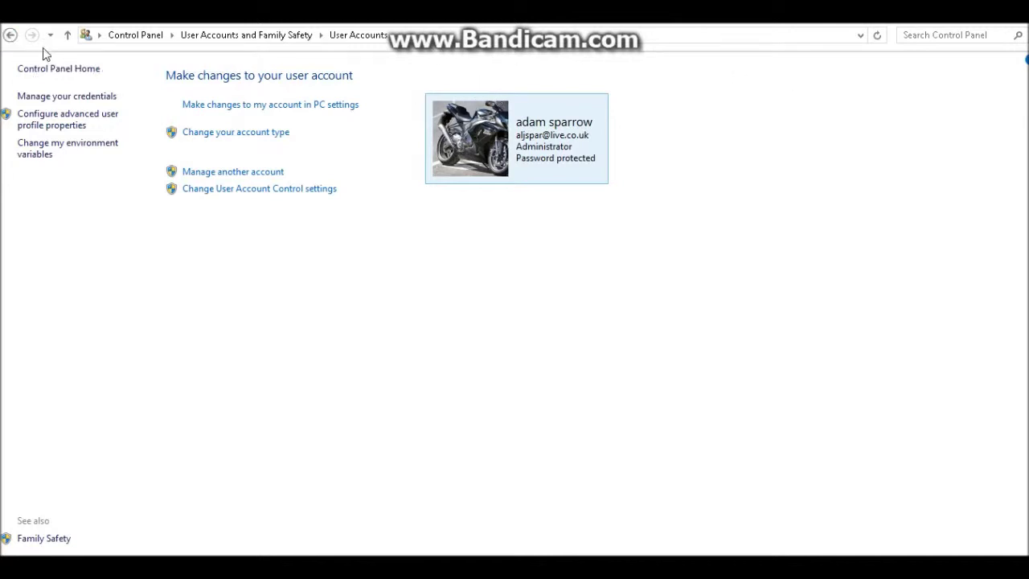
click(14, 38)
click(14, 37)
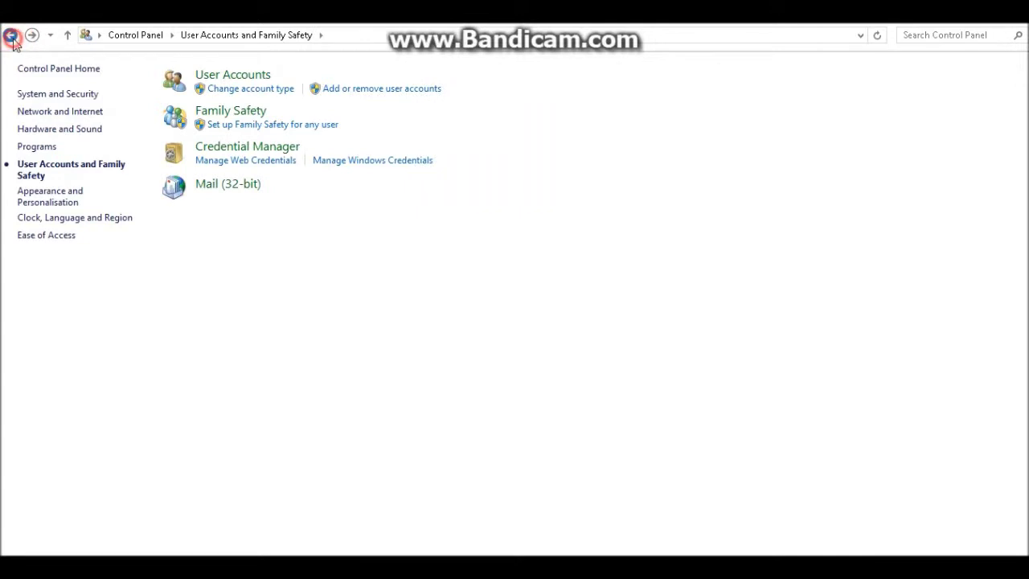
- Look through the Appearance and Personalisation and the Network and Internet categories, and return to the Control Panel home
click(598, 163)
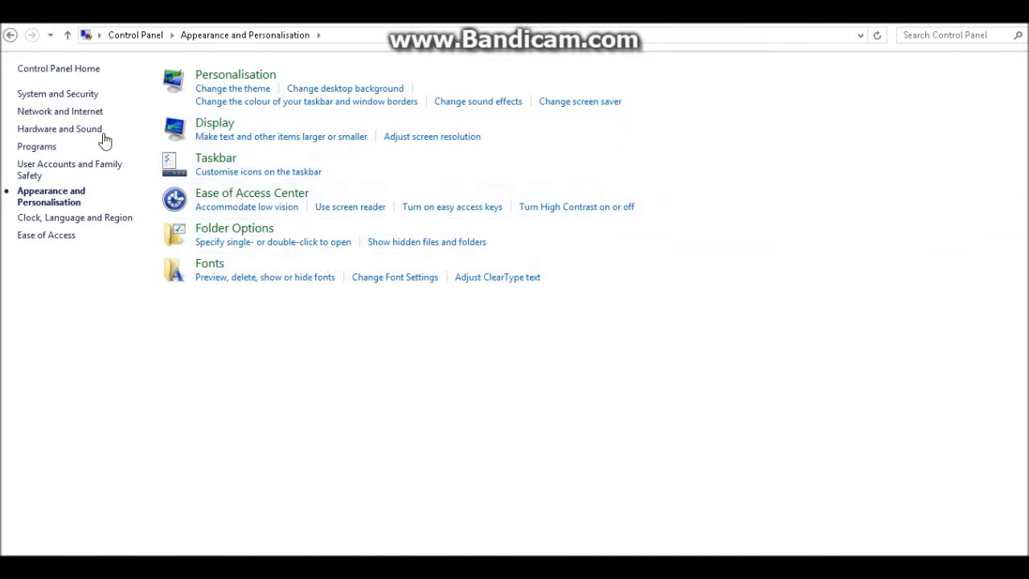
click(10, 35)
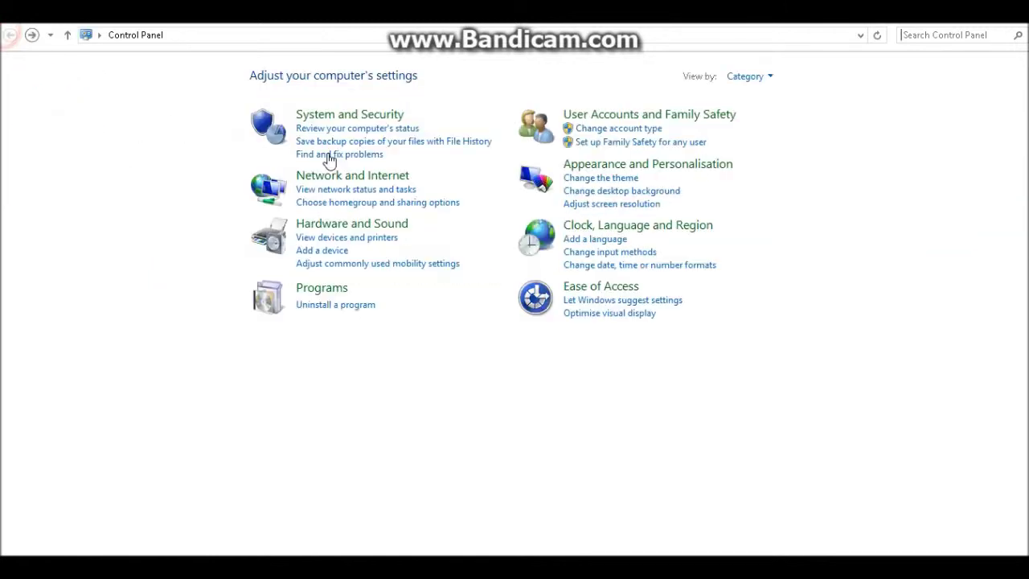
click(375, 179)
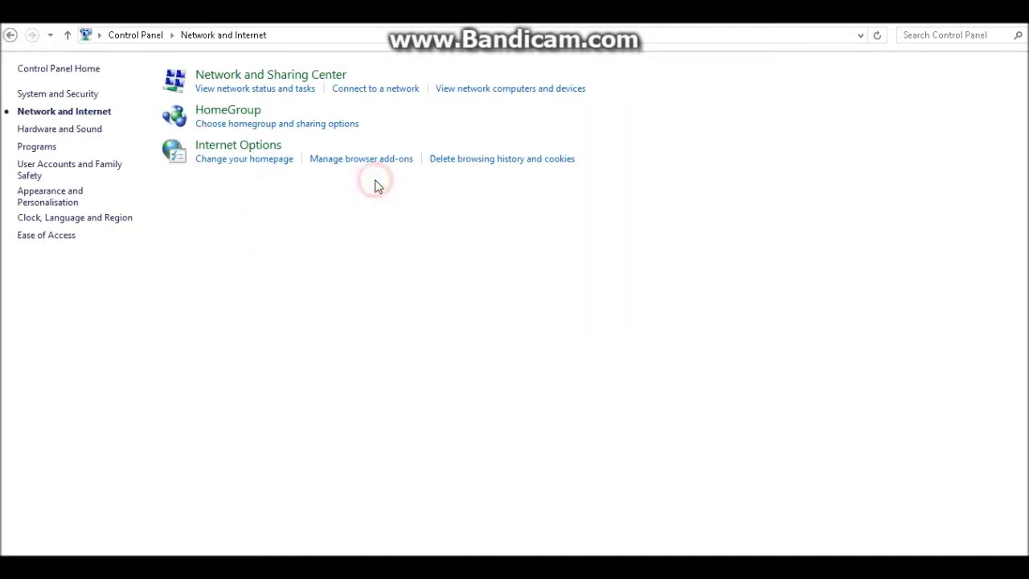
click(11, 35)
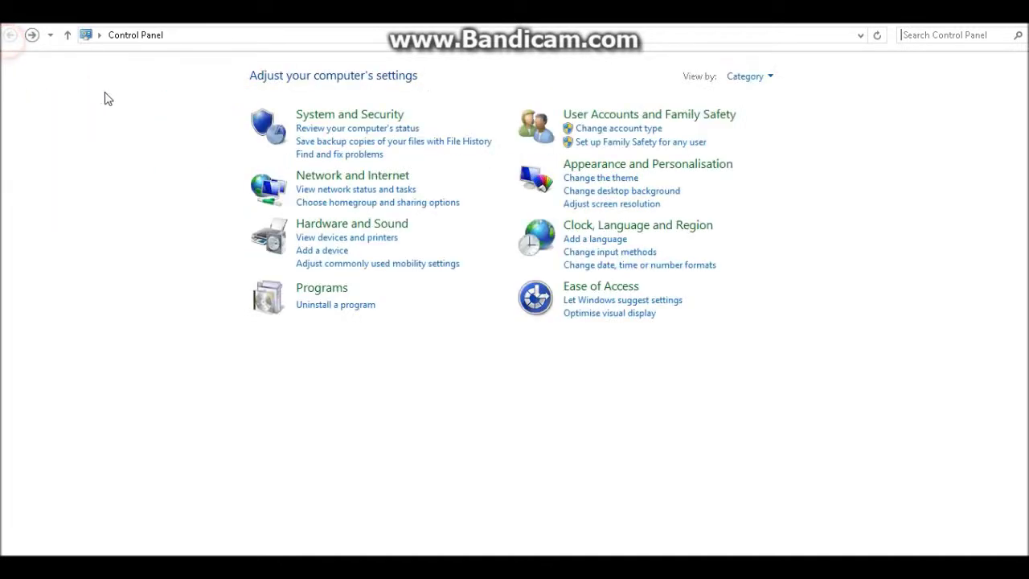
- View the System and Security category, search the apps for "nor", and return to the Control Panel home
click(309, 114)
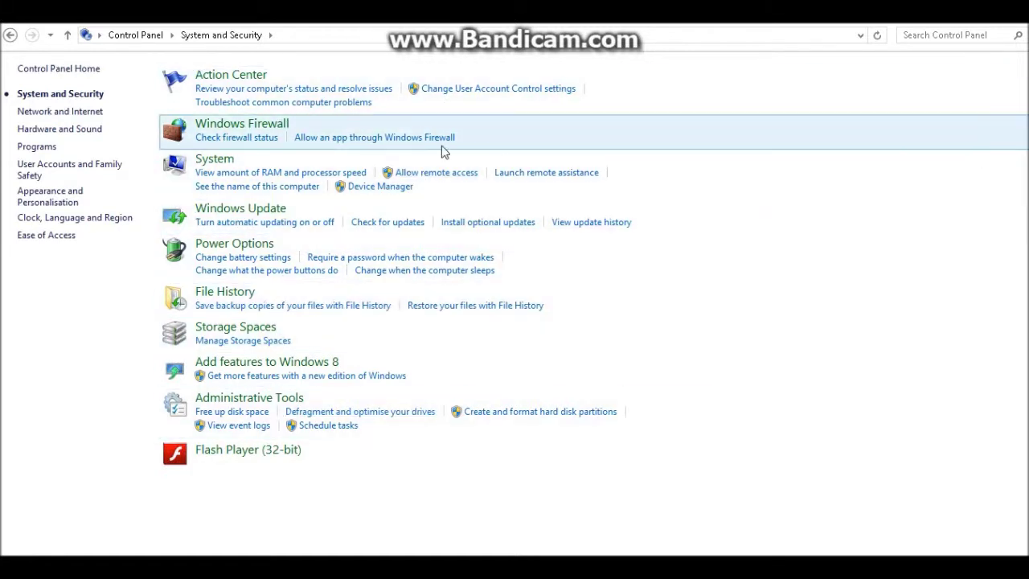
key(super)
text(nor)
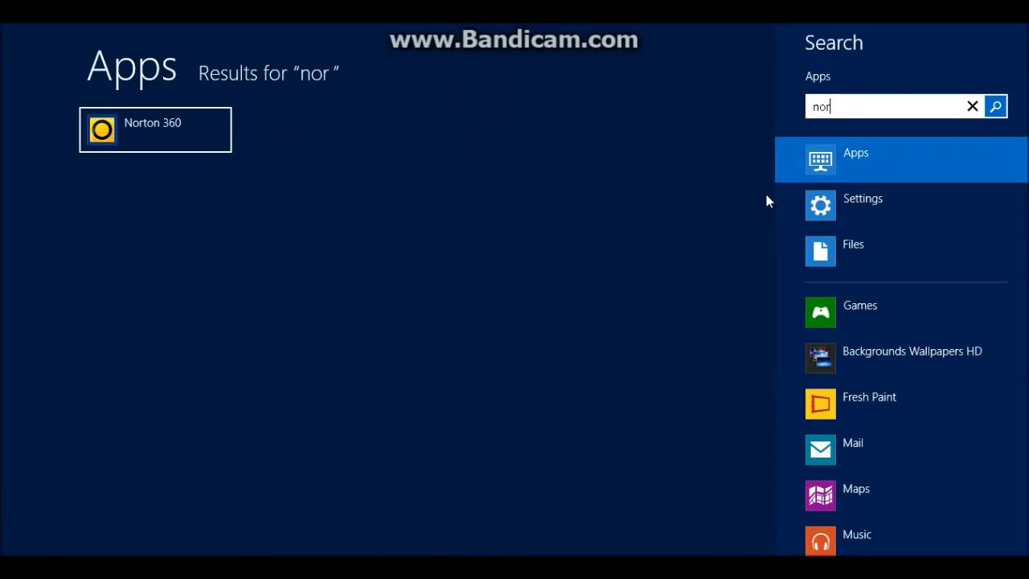
click(33, 40)
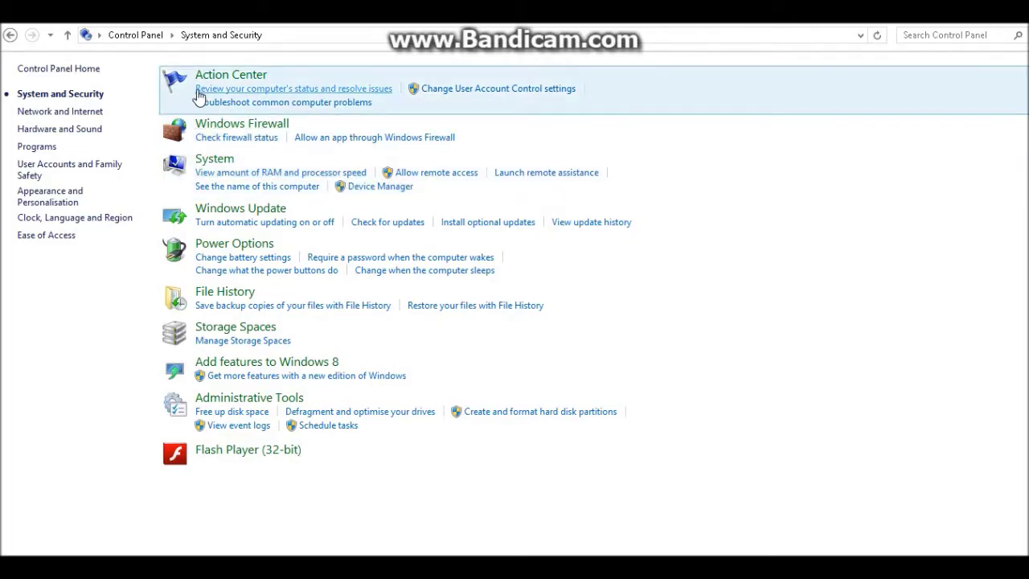
click(11, 34)
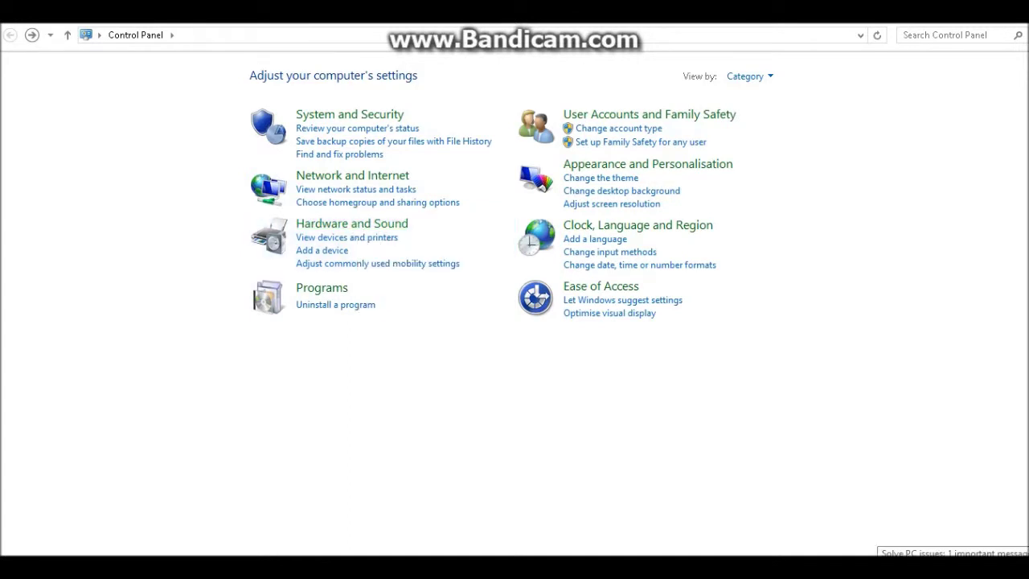
- Look over the Hardware and Sound category and the list of installed programs, and close Control Panel
click(347, 225)
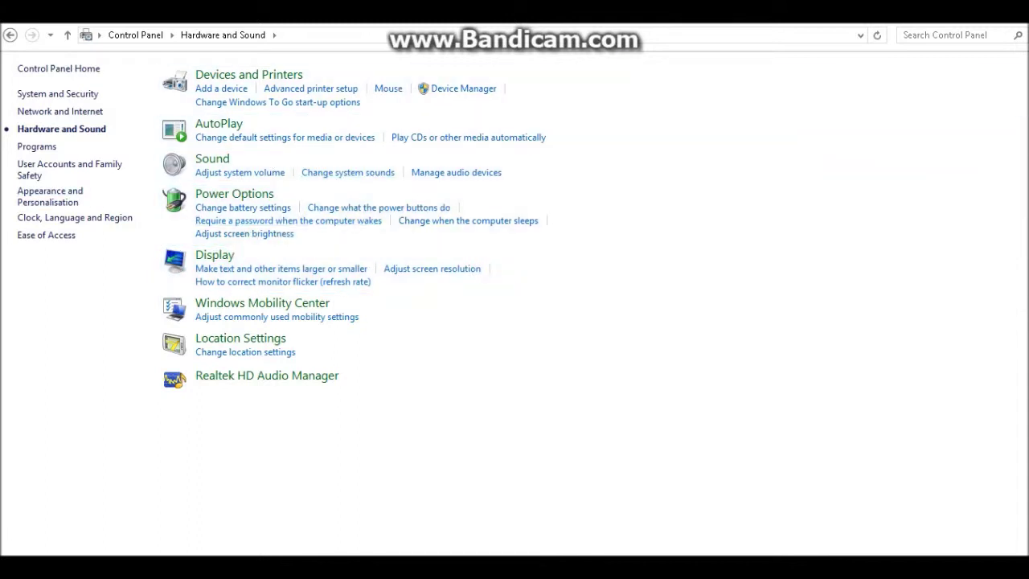
click(10, 34)
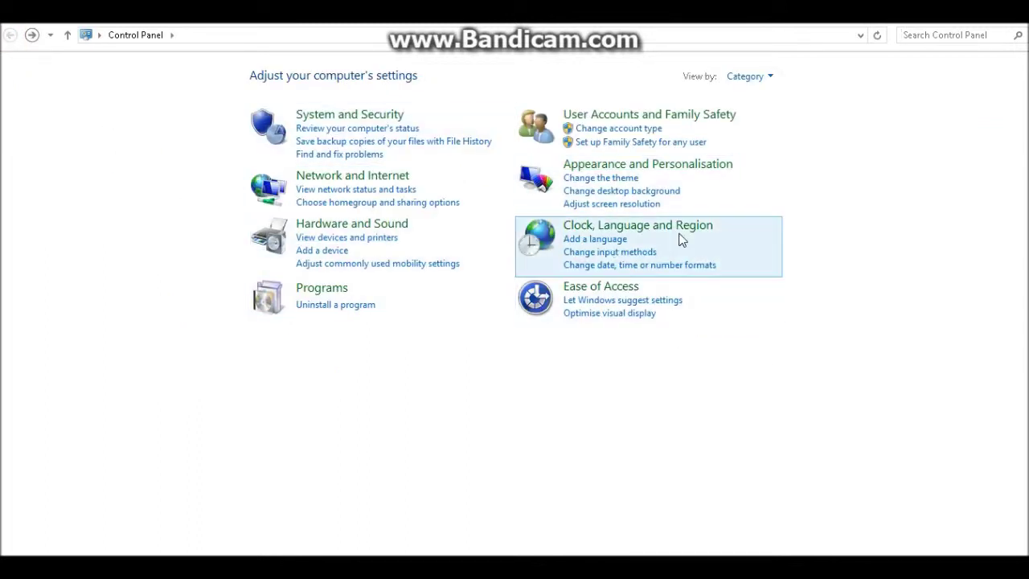
click(346, 291)
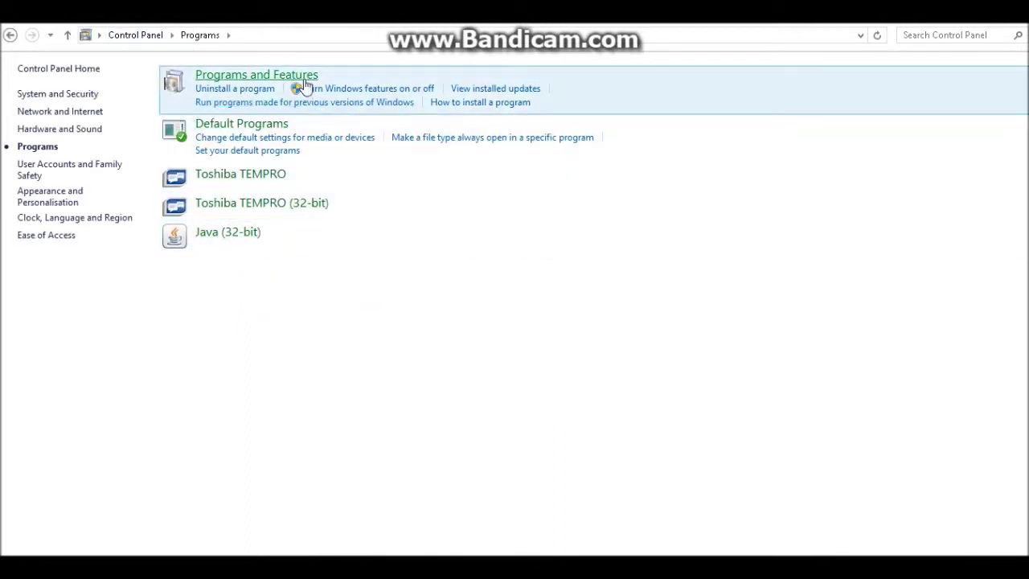
click(241, 95)
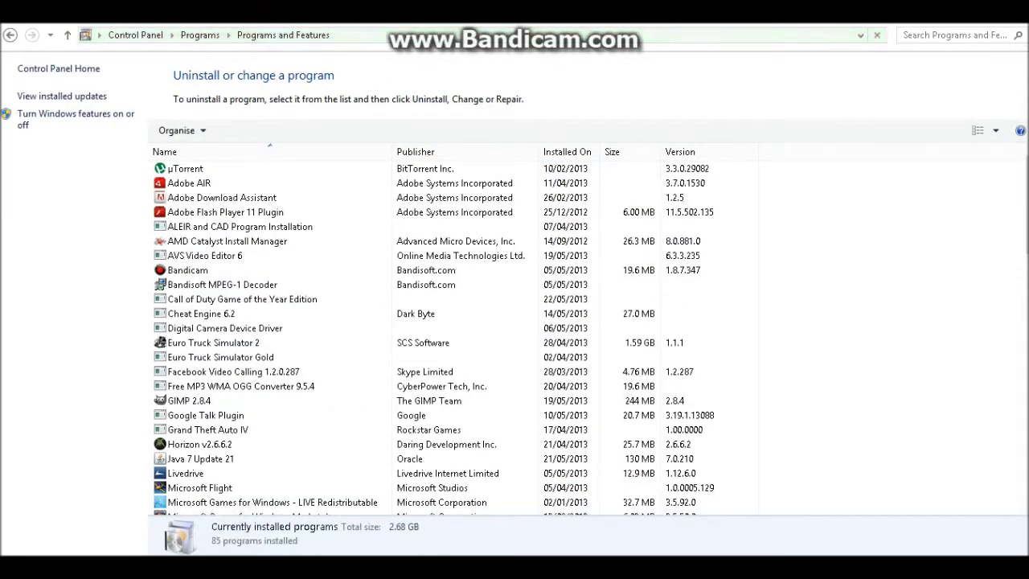
right_click(220, 567)
click(189, 533)
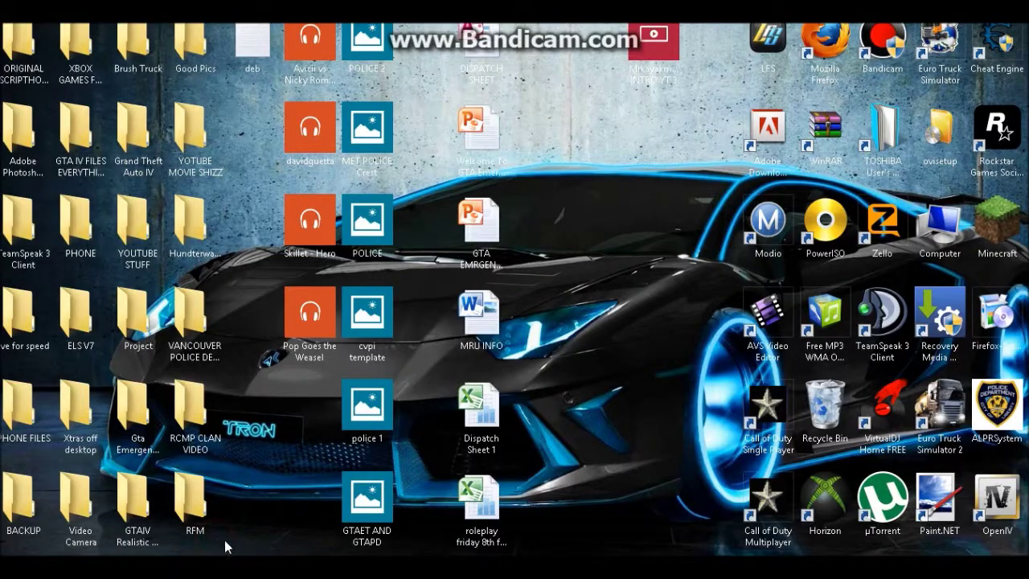
- Browse the Start screen tiles, search the apps for "a" and "windows", and return to the Computer window
key(super)
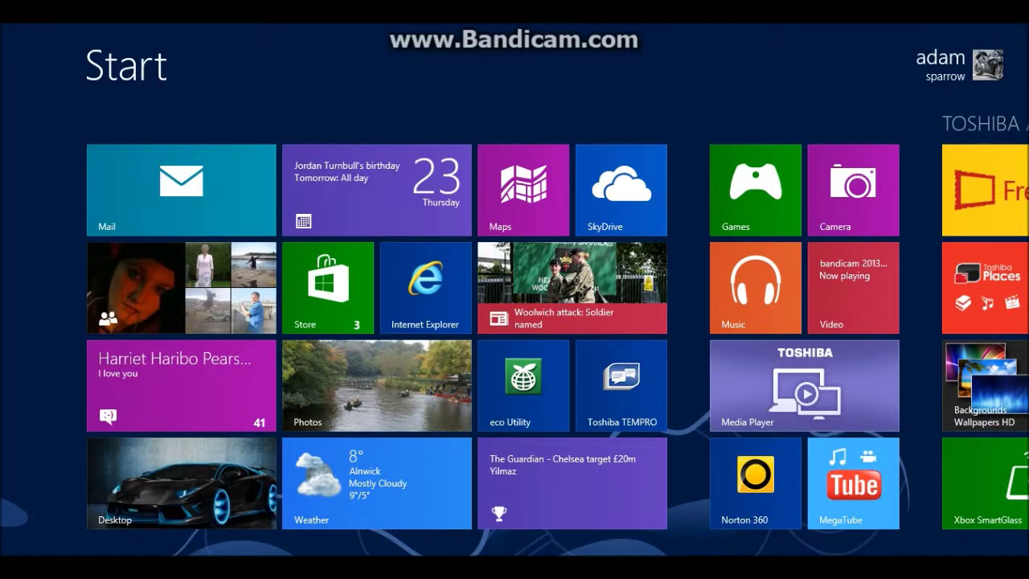
scroll(487, 356, down, 5)
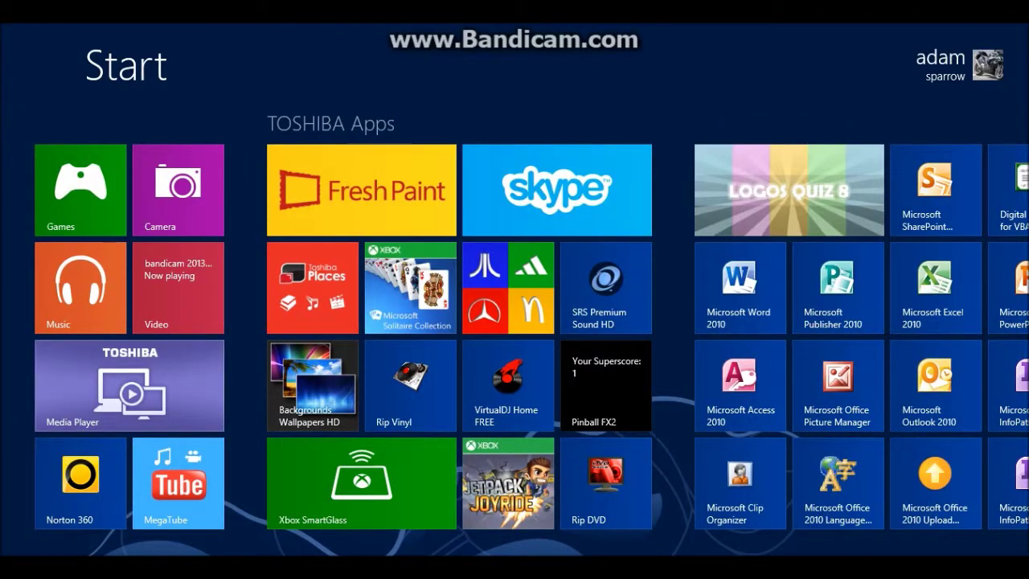
mouse_move(1026, 26)
click(1004, 142)
text(a)
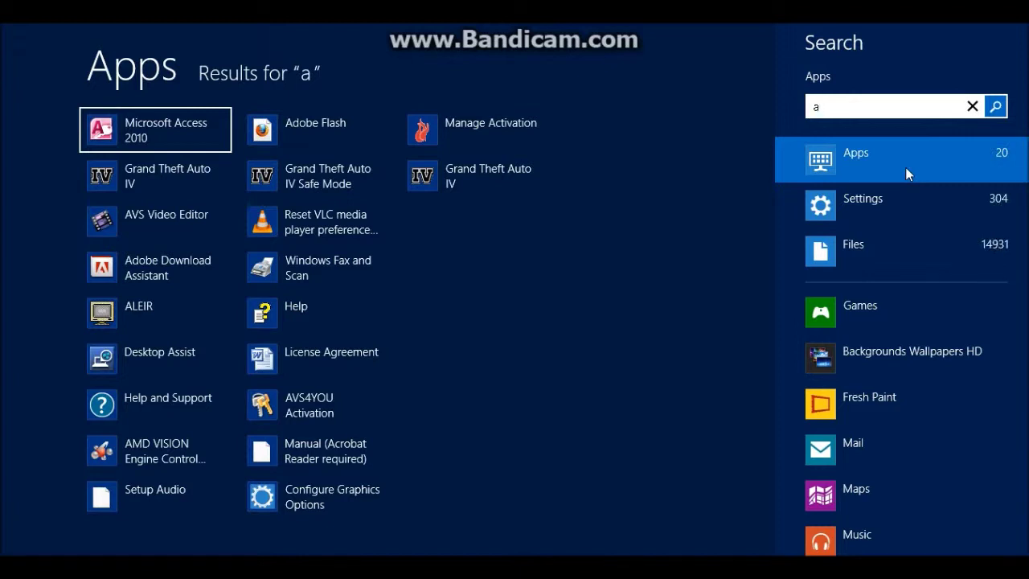
key(BackSpace)
text(windows)
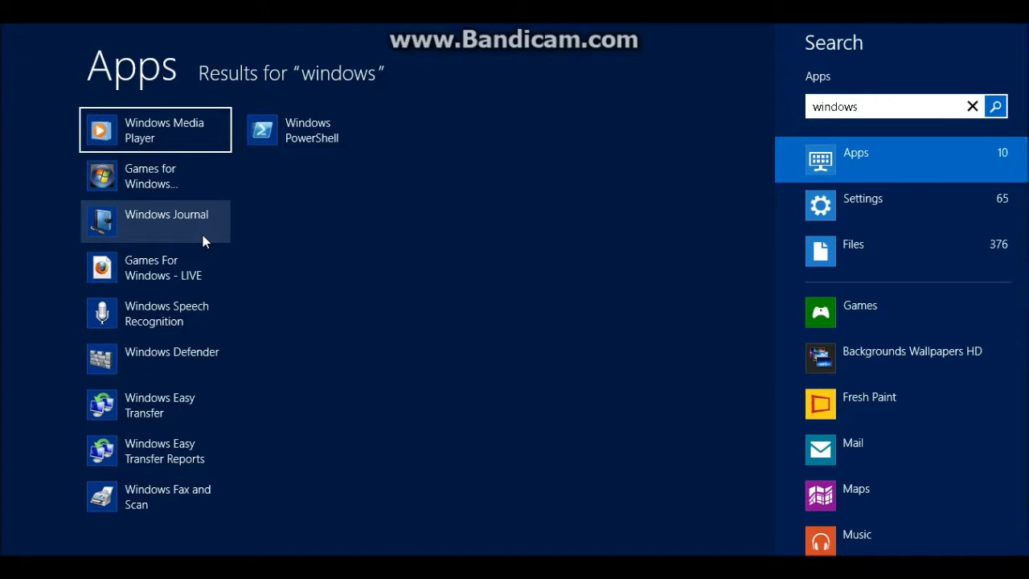
click(8, 32)
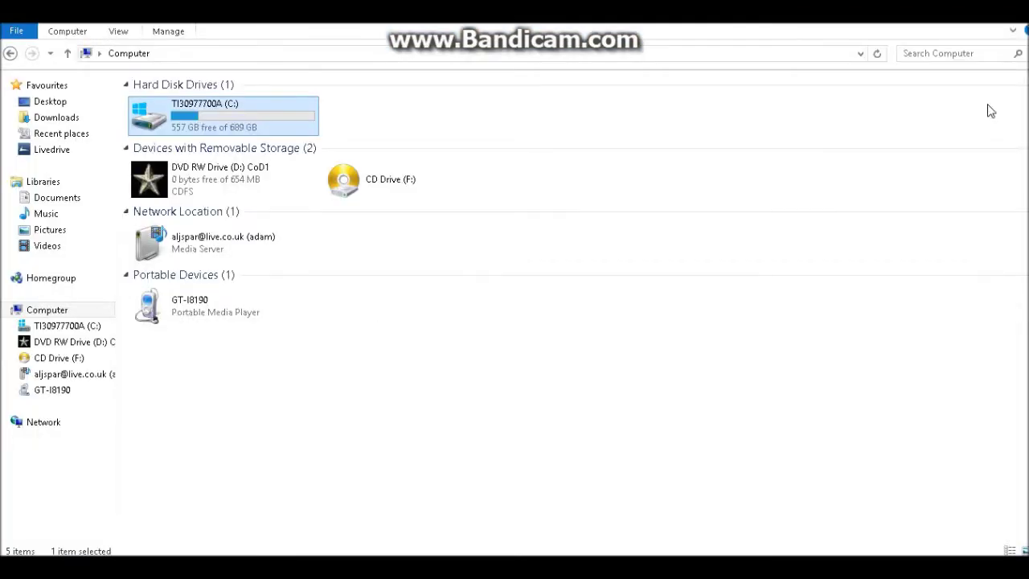
- Show the icon view options available in the Computer window and dismiss them
right_click(593, 402)
mouse_move(730, 414)
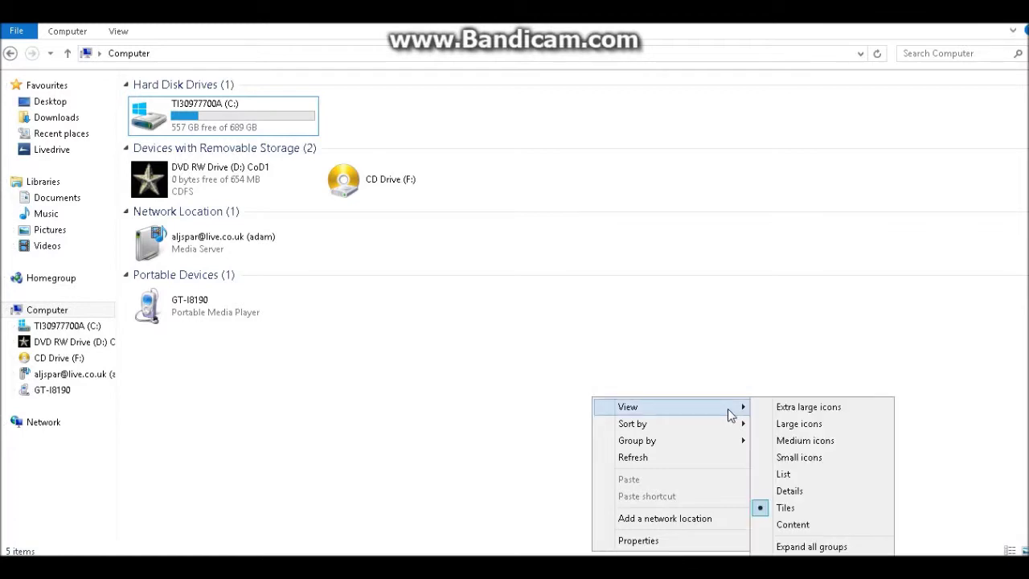
click(407, 384)
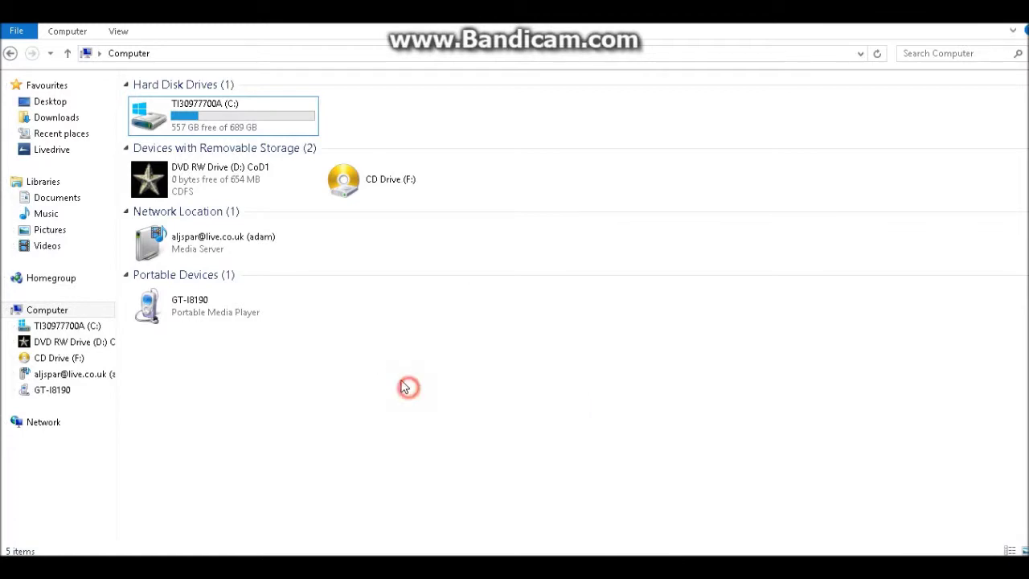
- Open the Music app from the Start screen, return to the Computer window, and open the Video app
key(super)
scroll(515, 336, down, 3)
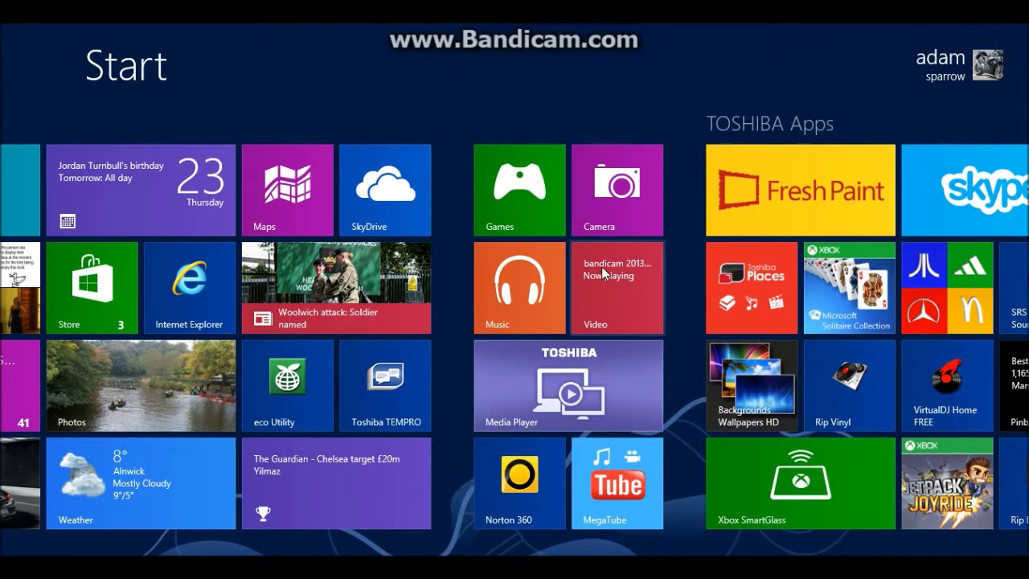
click(532, 261)
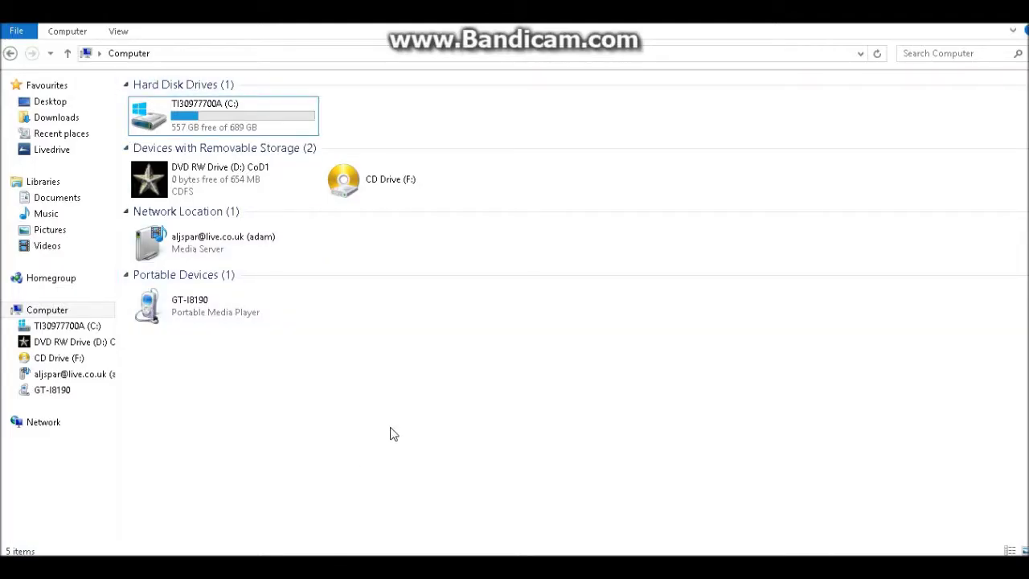
key(super)
click(858, 281)
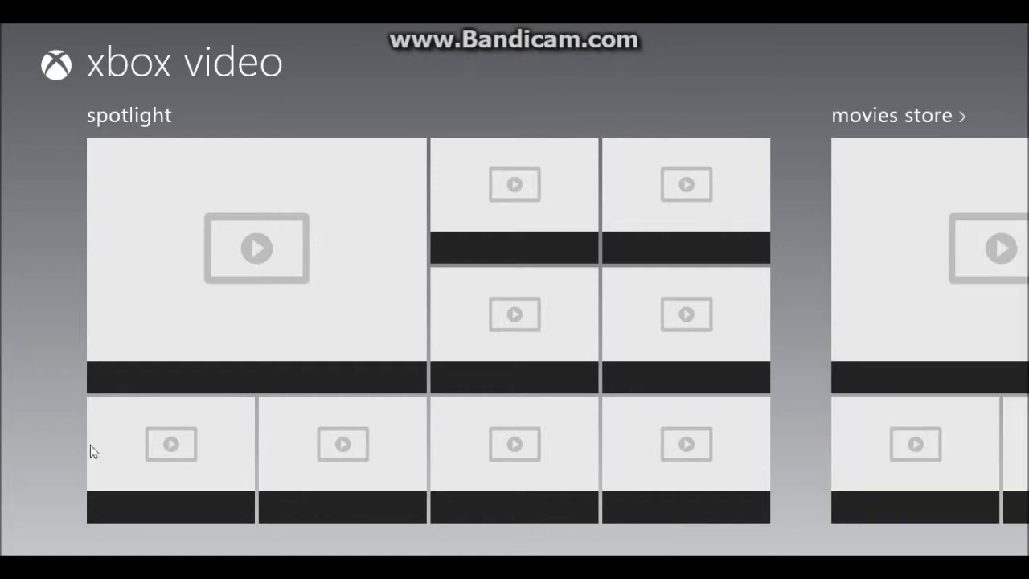
- Look through the Xbox Video app, from the my videos section across to the TV store
mouse_move(2, 272)
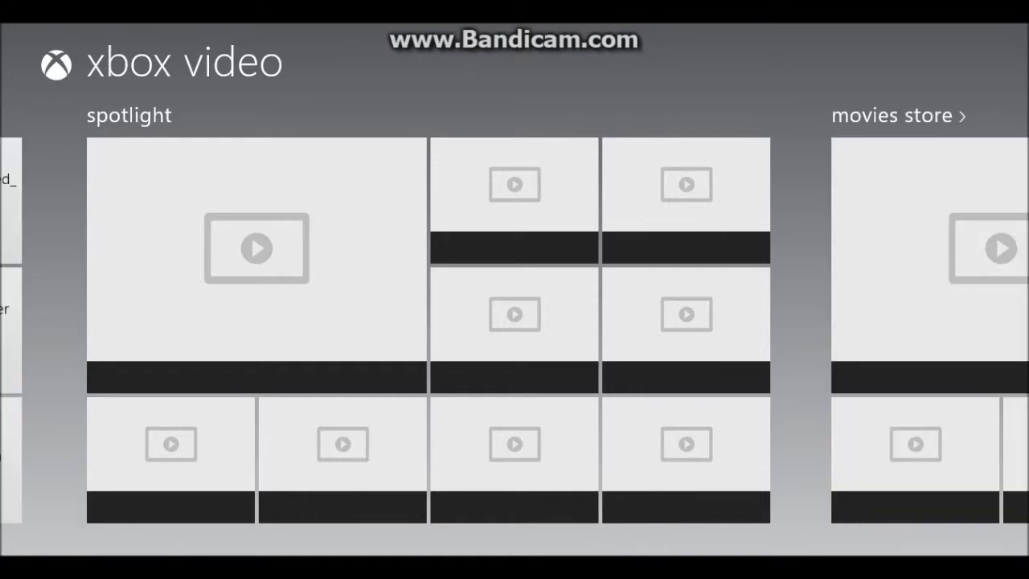
scroll(514, 329, left, 5)
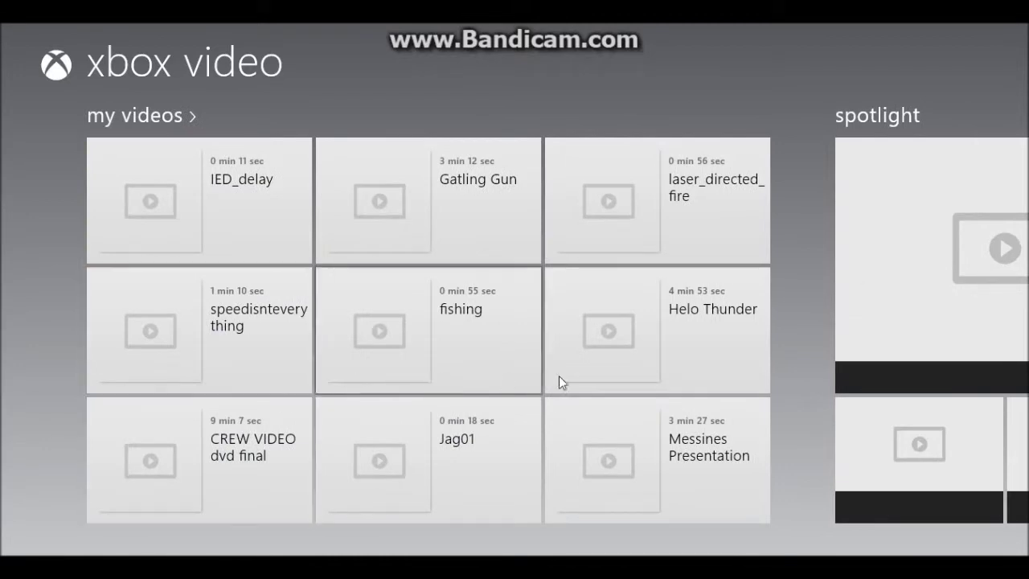
scroll(515, 330, down, 5)
scroll(515, 329, up, 5)
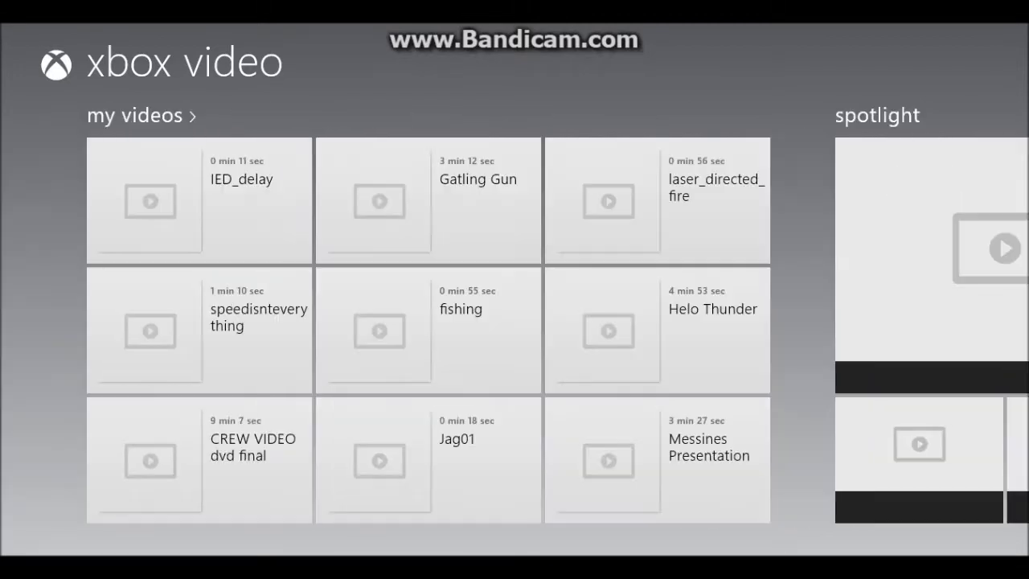
scroll(514, 330, down, 5)
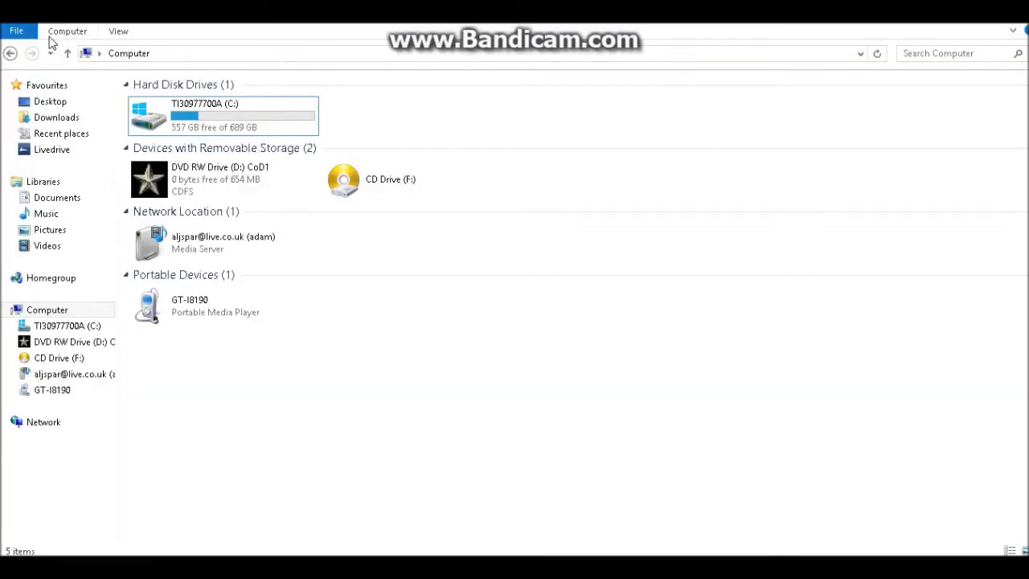
- Open the Camera app from the Start screen and set its video resolution to 800p (16:10)
key(super)
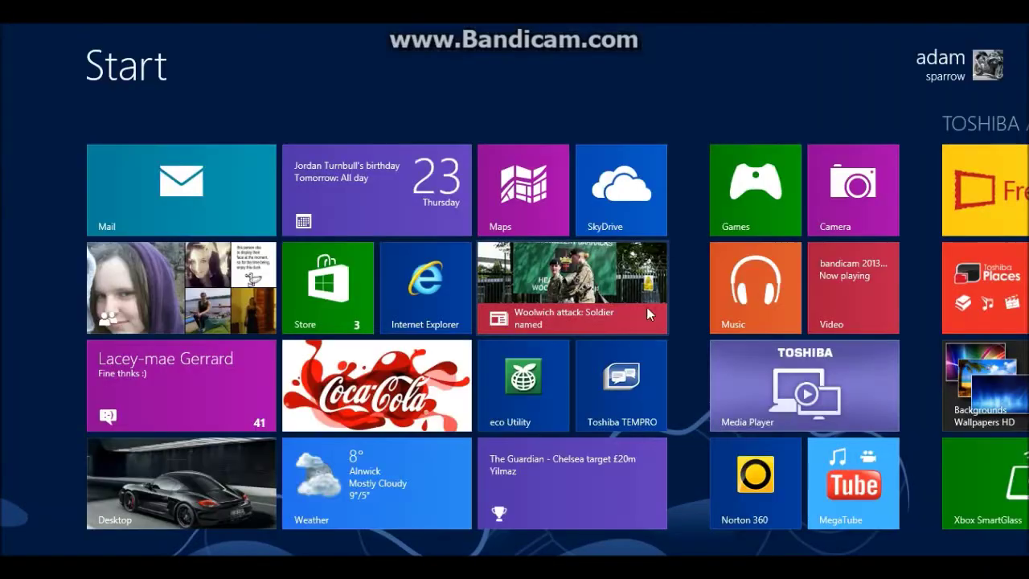
click(882, 191)
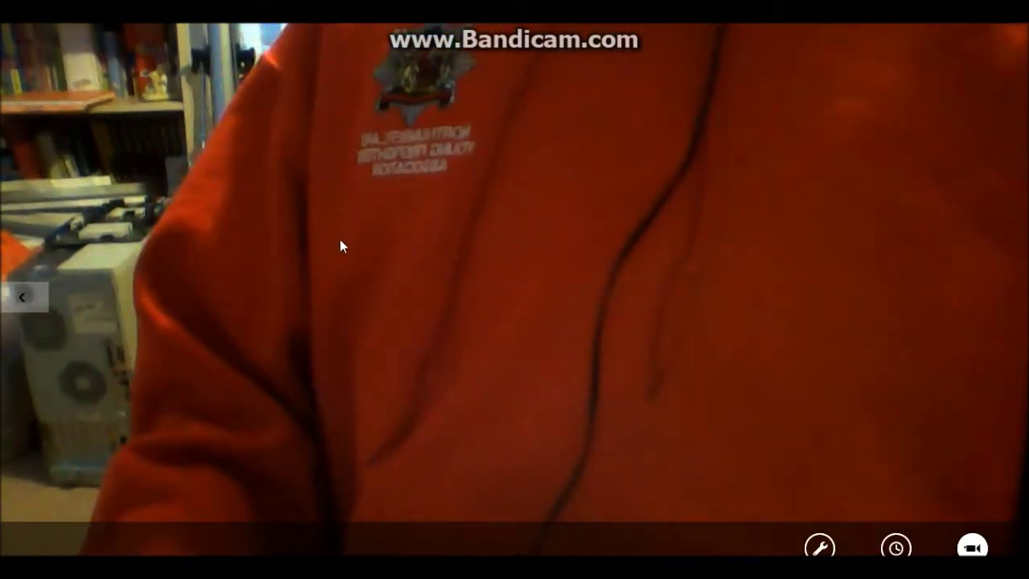
click(820, 547)
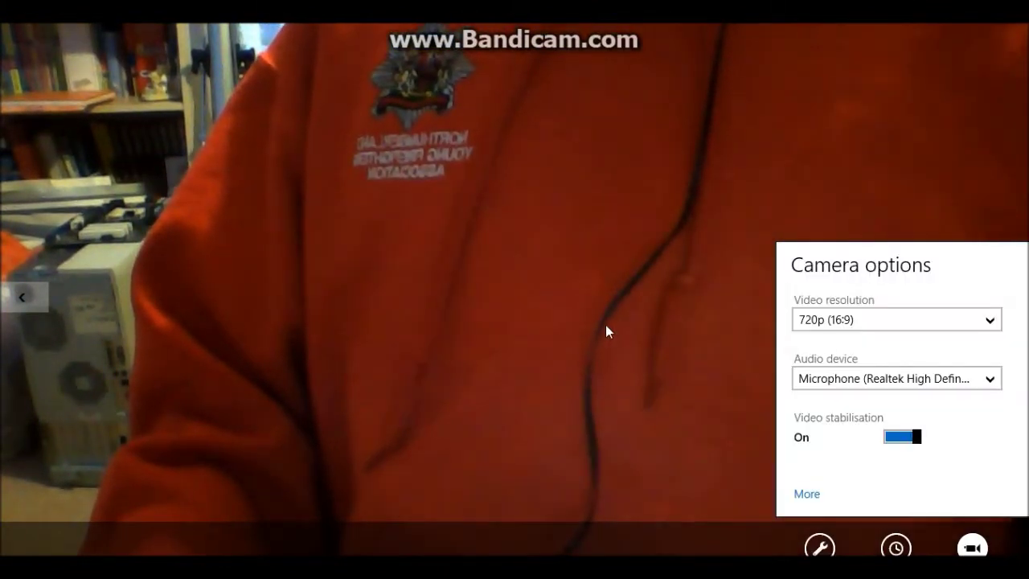
click(925, 319)
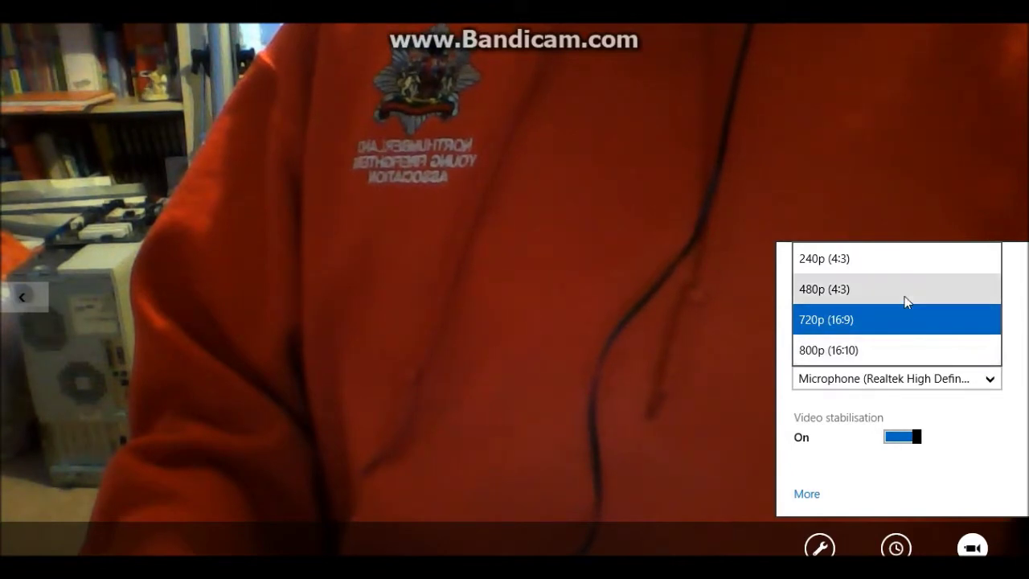
click(906, 355)
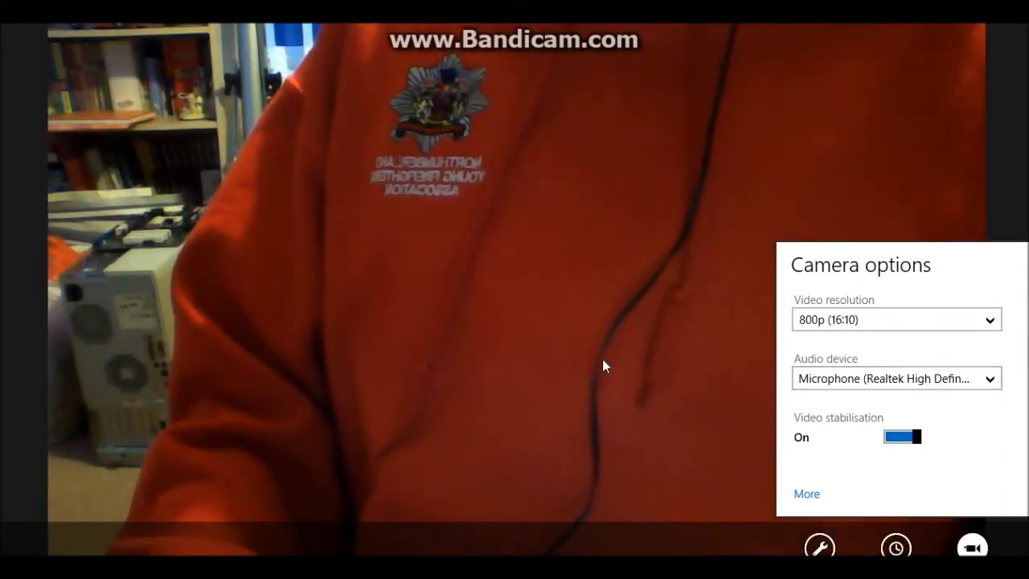
click(433, 189)
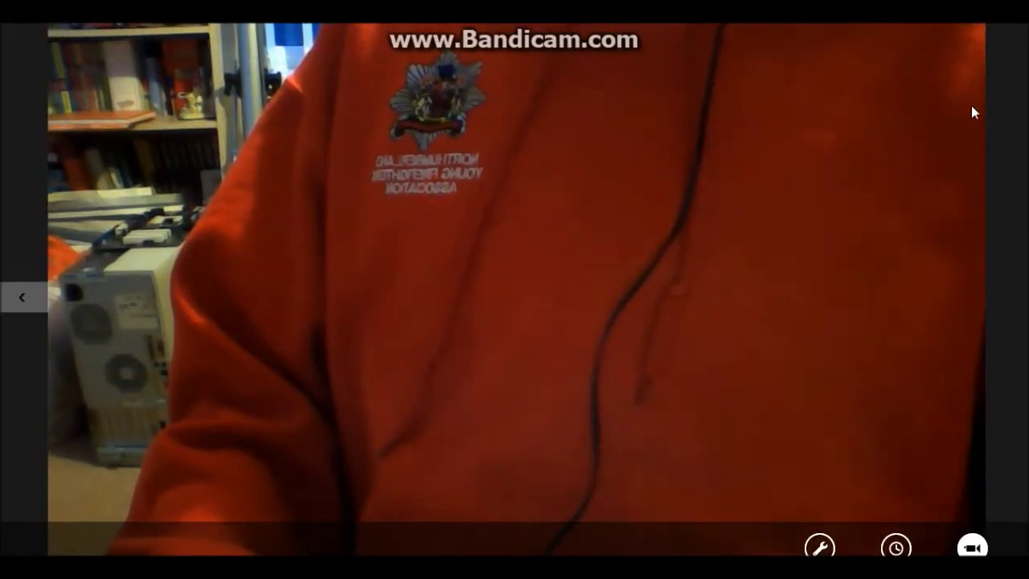
- Leave the Camera app, switch through the recent apps to Xbox Video, and close Camera from the list of running apps
key(alt+Tab)
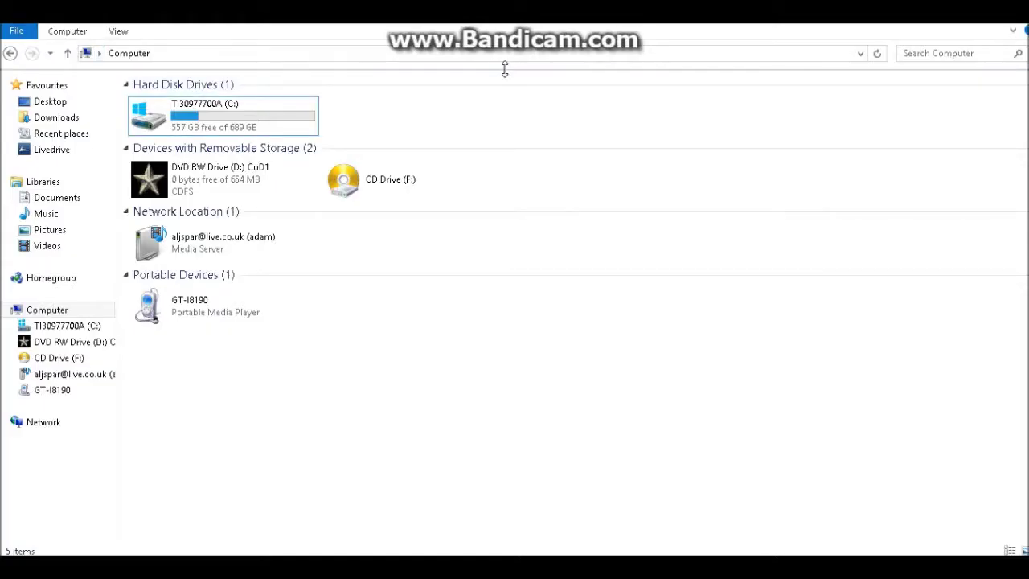
right_click(5, 32)
click(46, 31)
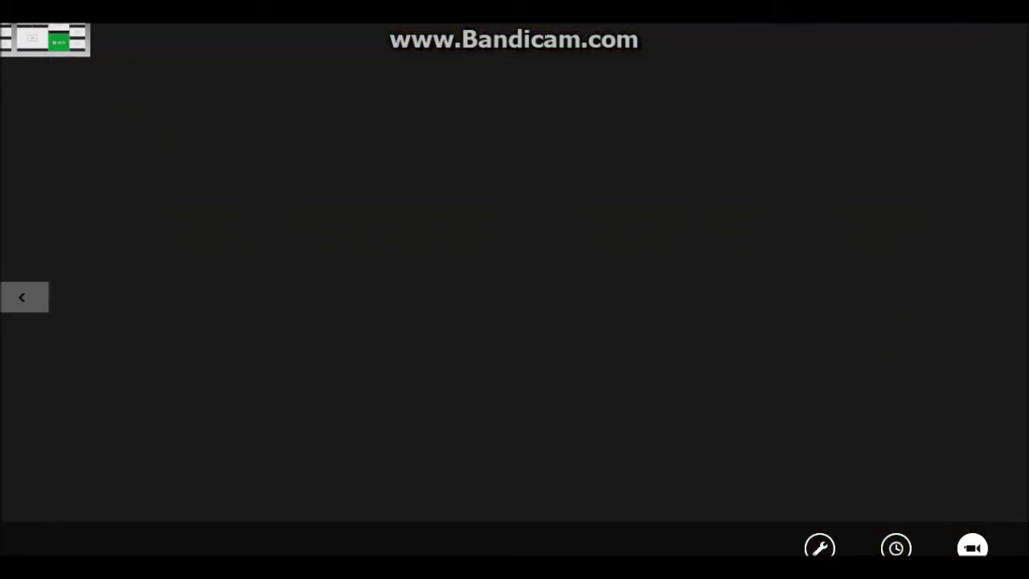
mouse_move(7, 135)
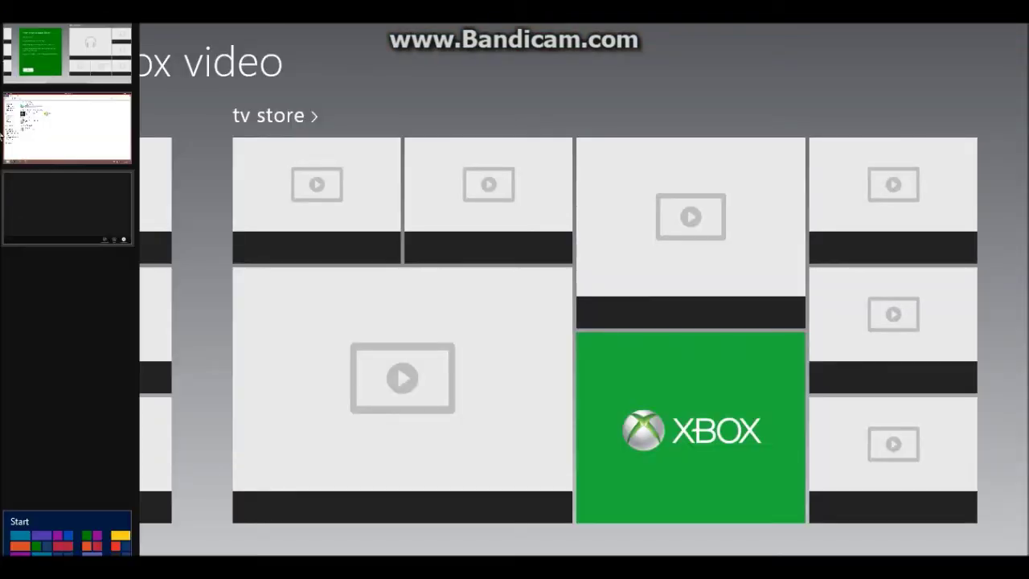
right_click(66, 211)
click(100, 223)
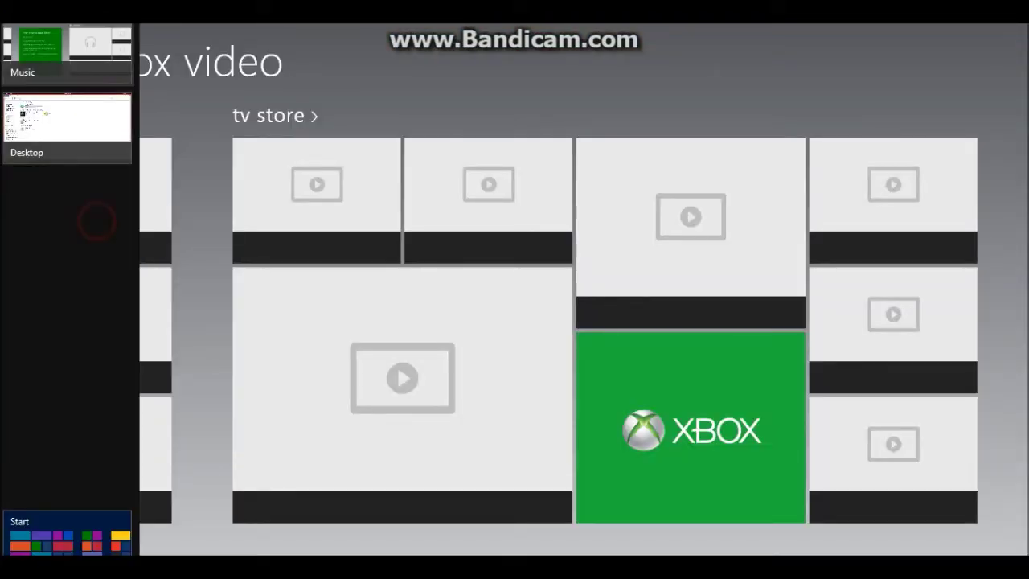
- Examine all the tile groups on the Start screen through to the last one and return to the first group
key(super)
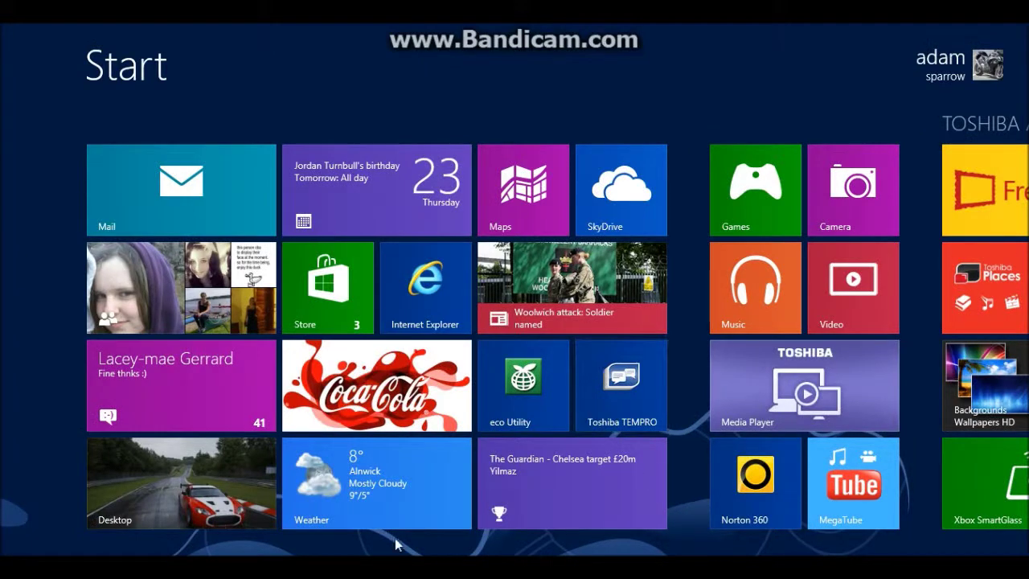
scroll(521, 336, down, 3)
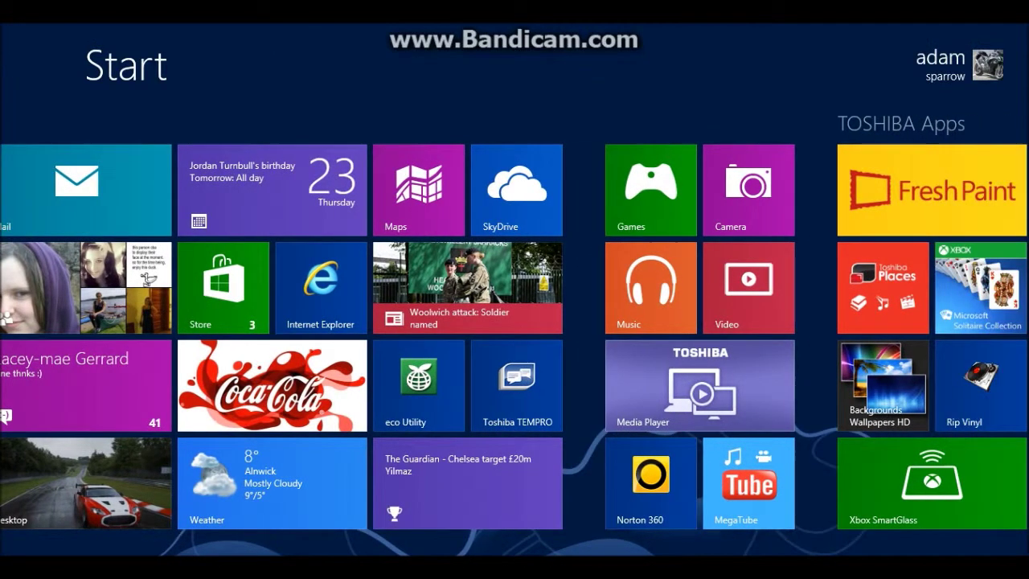
scroll(515, 336, up, 3)
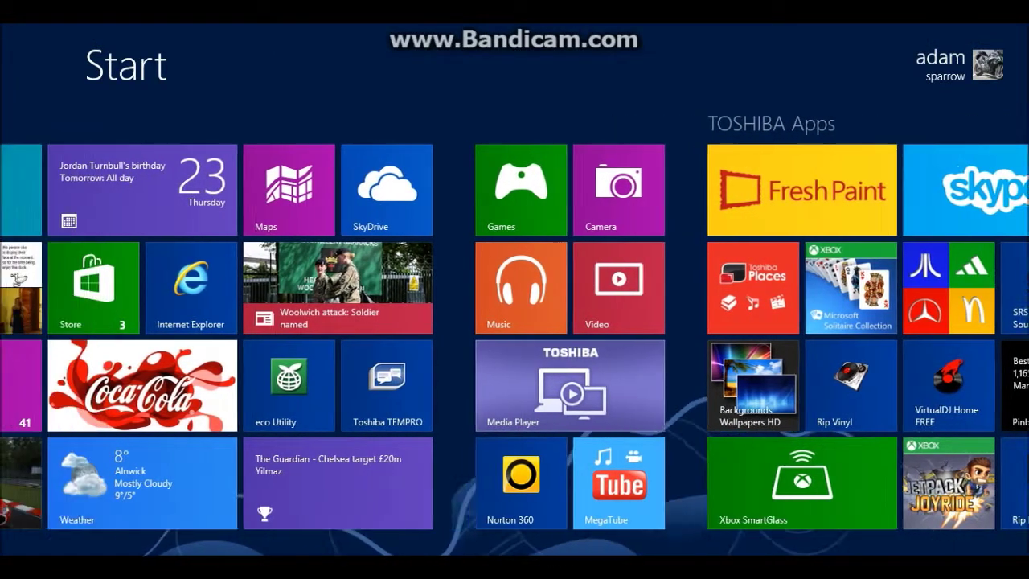
scroll(514, 336, down, 1)
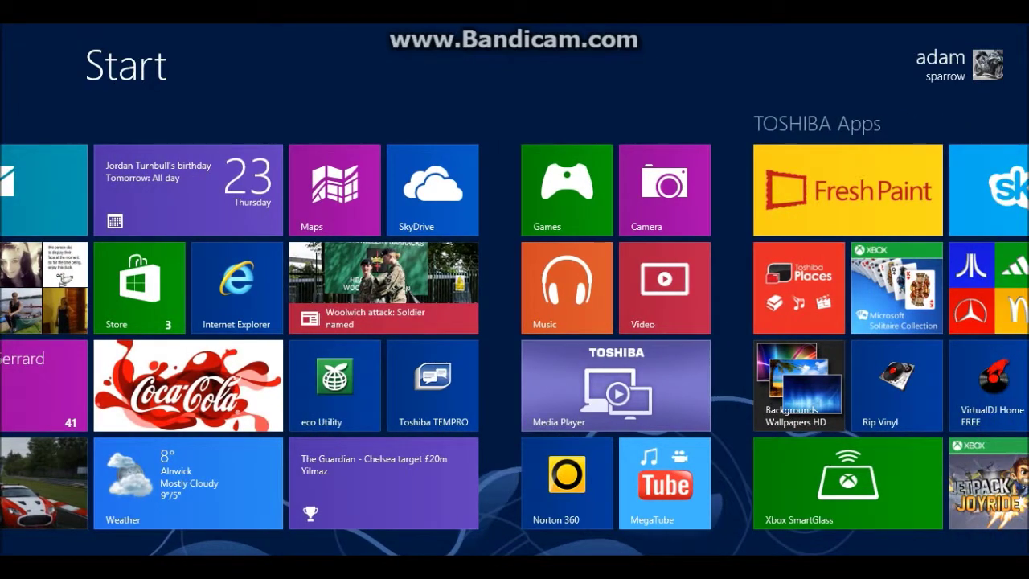
scroll(235, 527, up, 1)
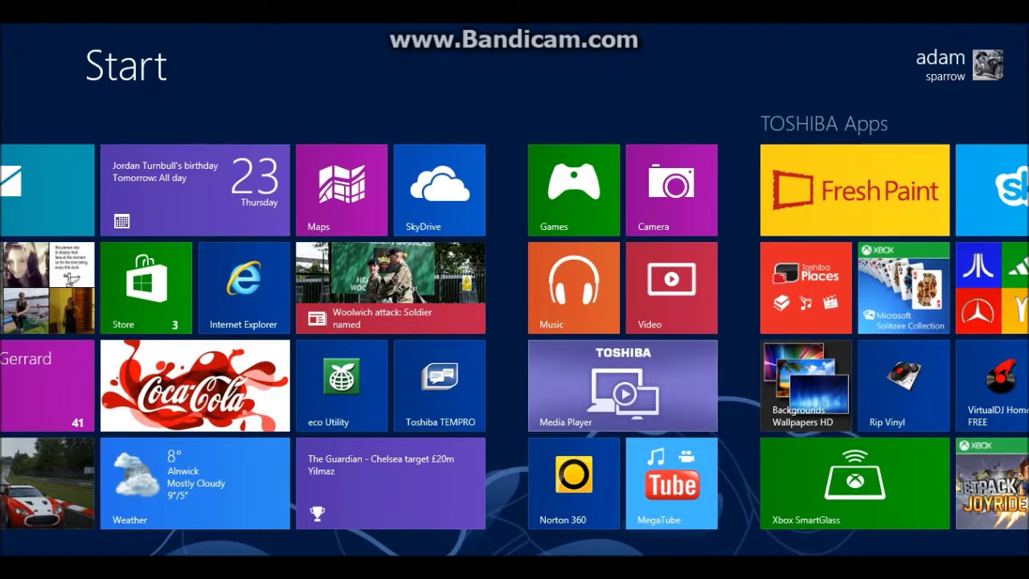
scroll(294, 419, down, 4)
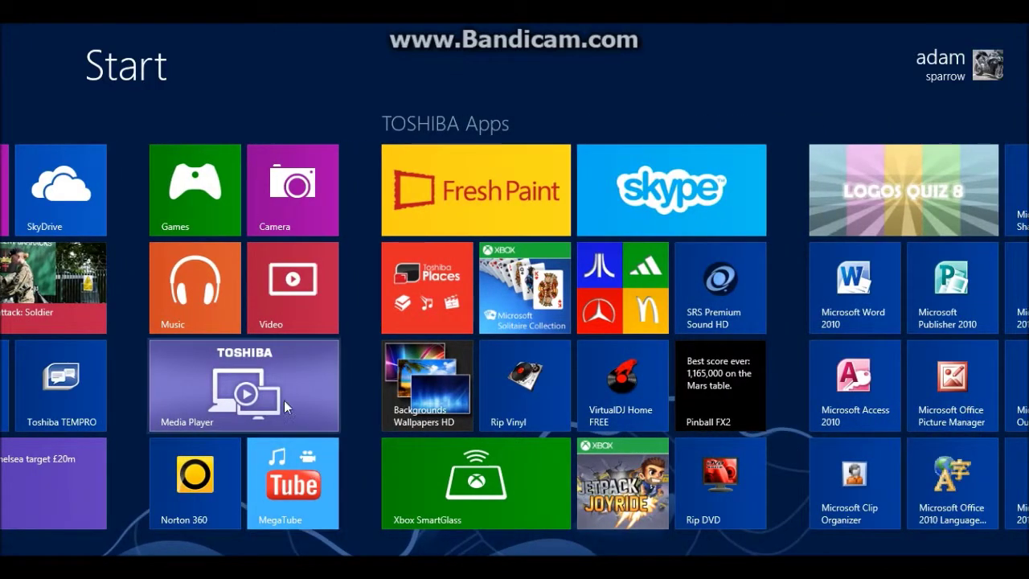
scroll(345, 517, down, 1)
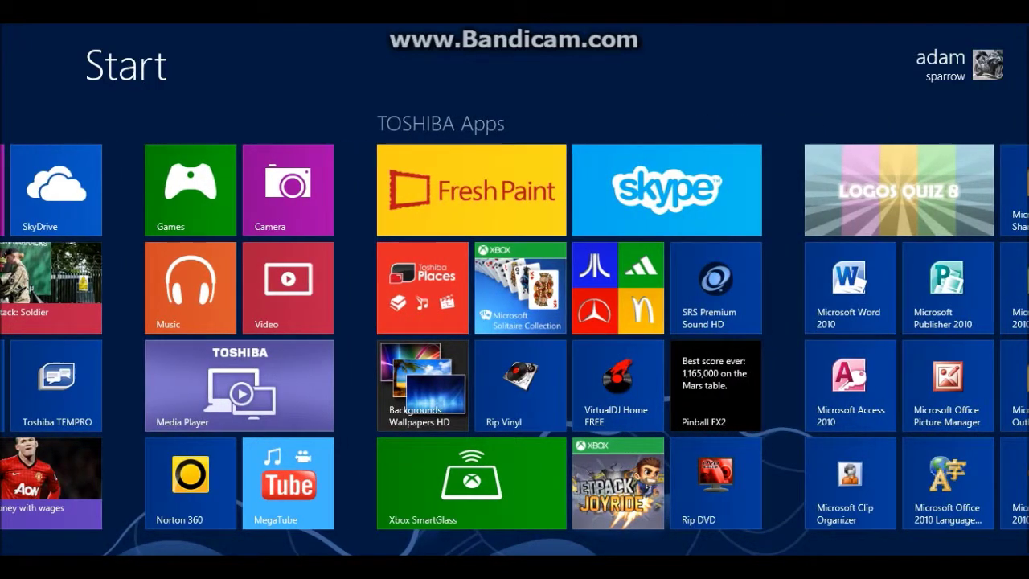
scroll(514, 336, down, 3)
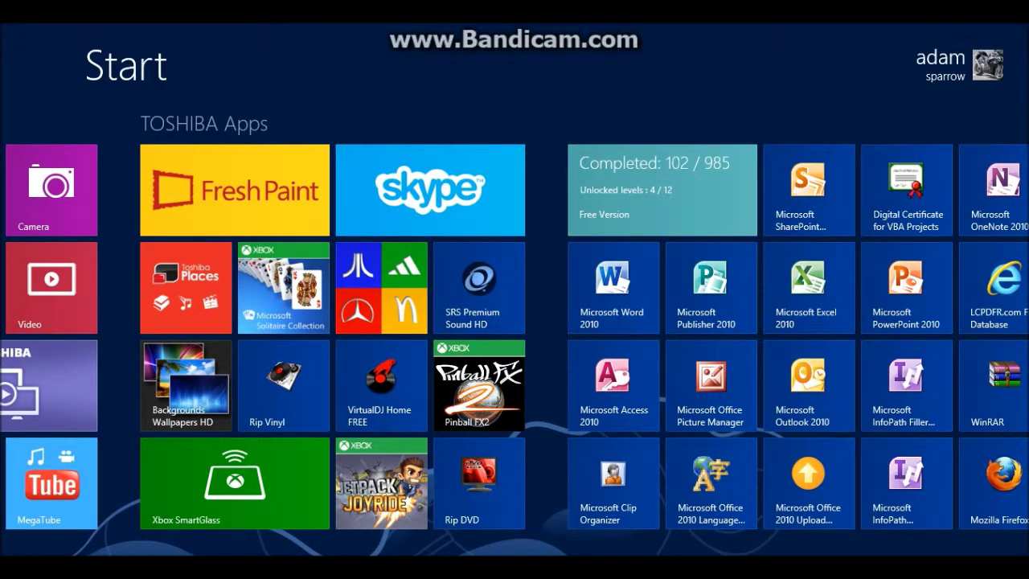
scroll(515, 336, down, 5)
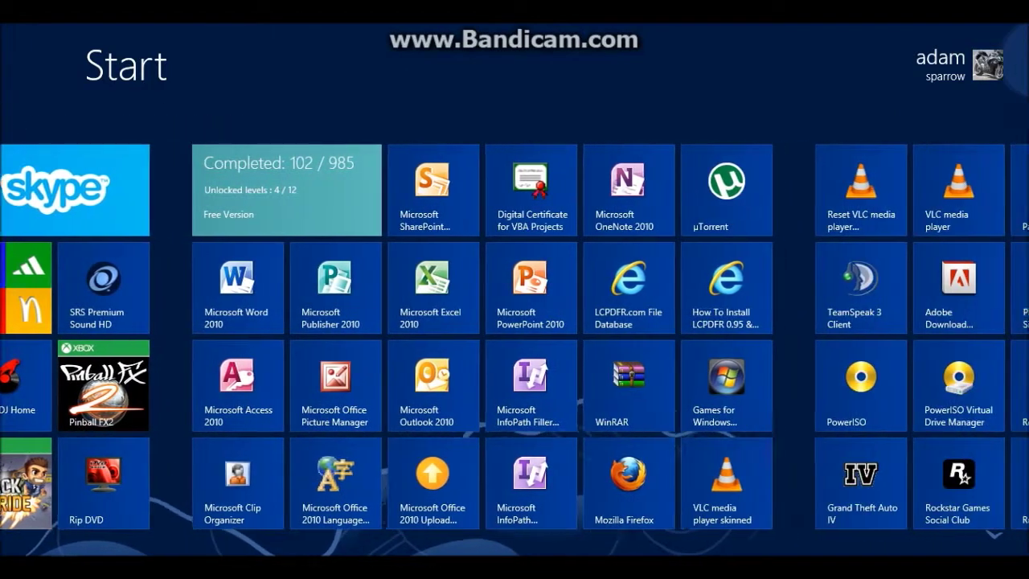
scroll(514, 336, down, 9)
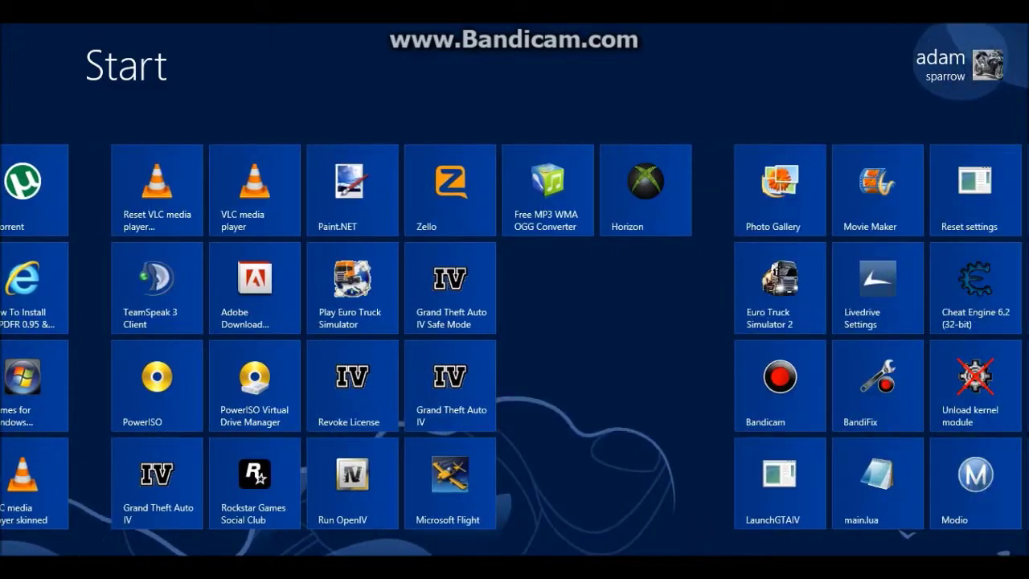
scroll(515, 336, down, 5)
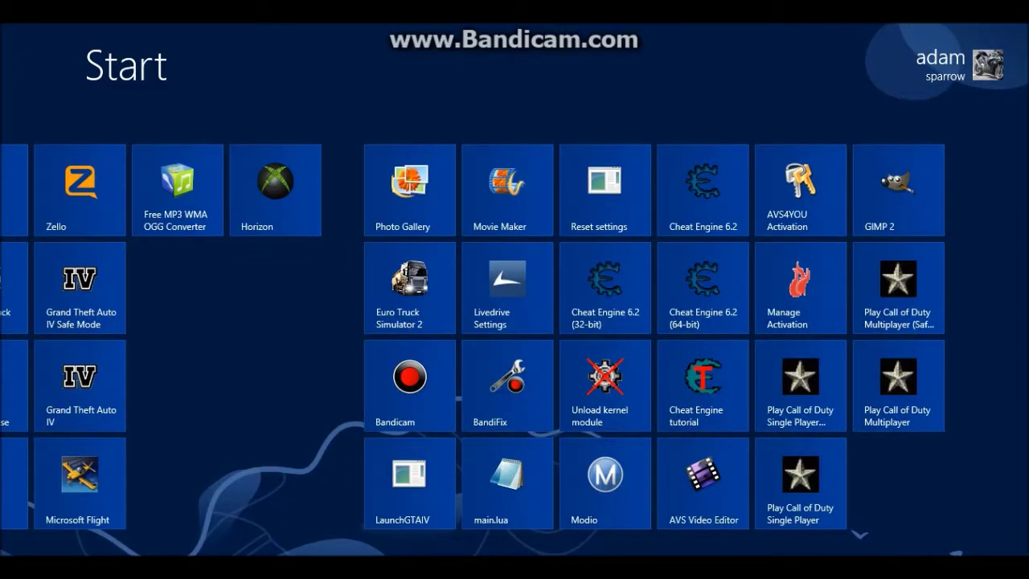
scroll(265, 340, up, 20)
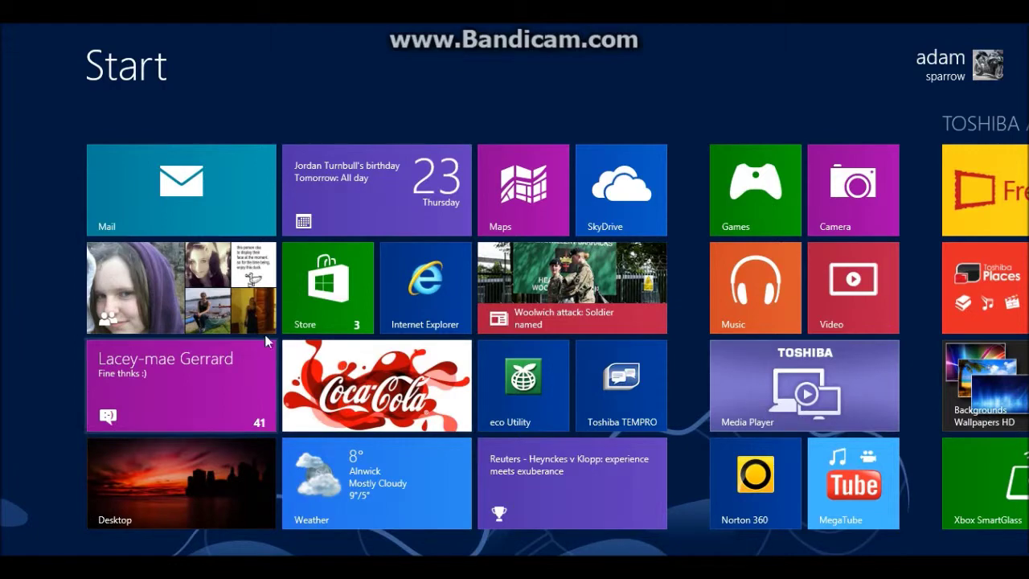
- Switch from the Start screen through the running apps back to the Computer window
mouse_move(4, 24)
click(41, 40)
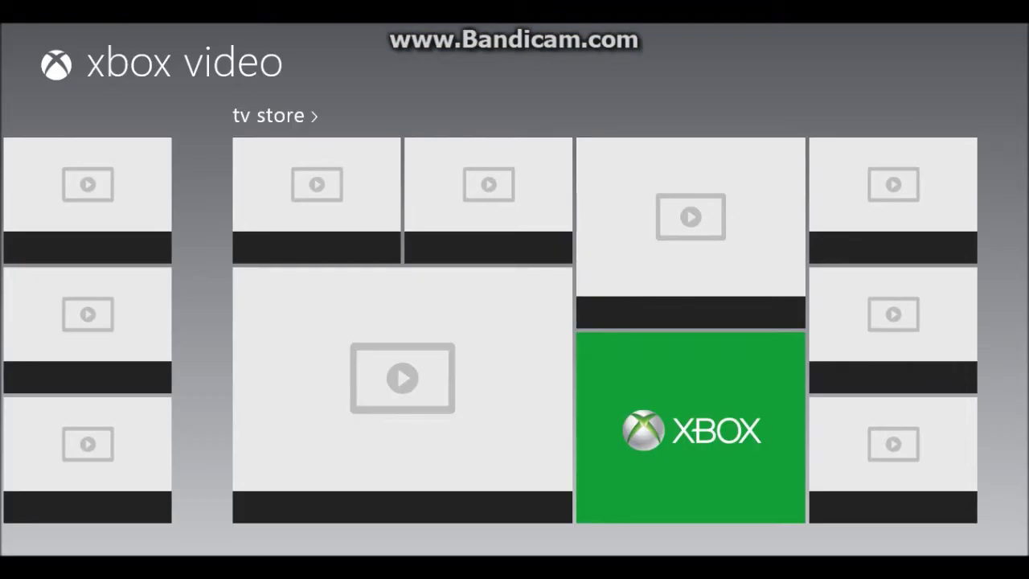
click(40, 40)
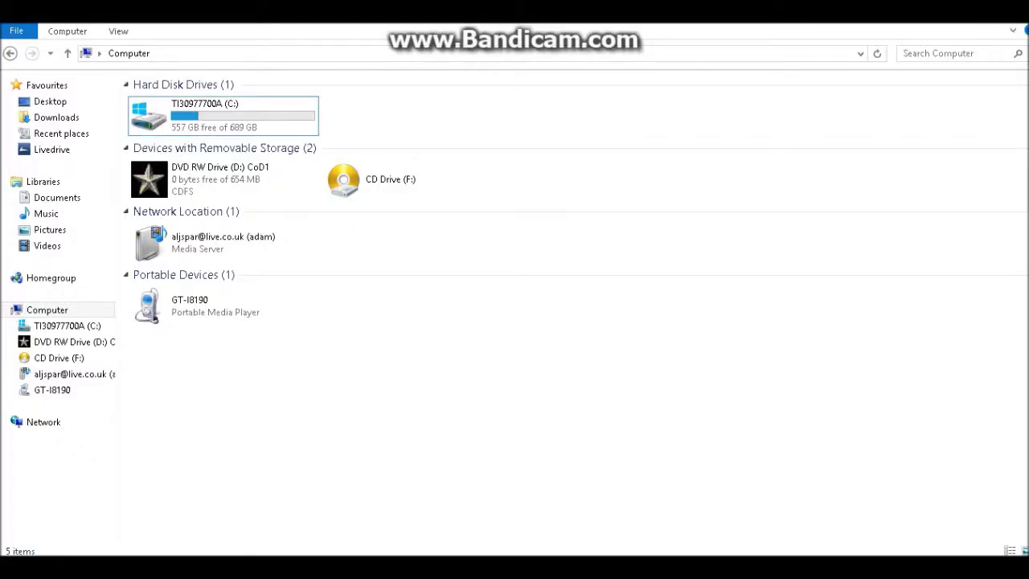
right_click(97, 566)
click(649, 436)
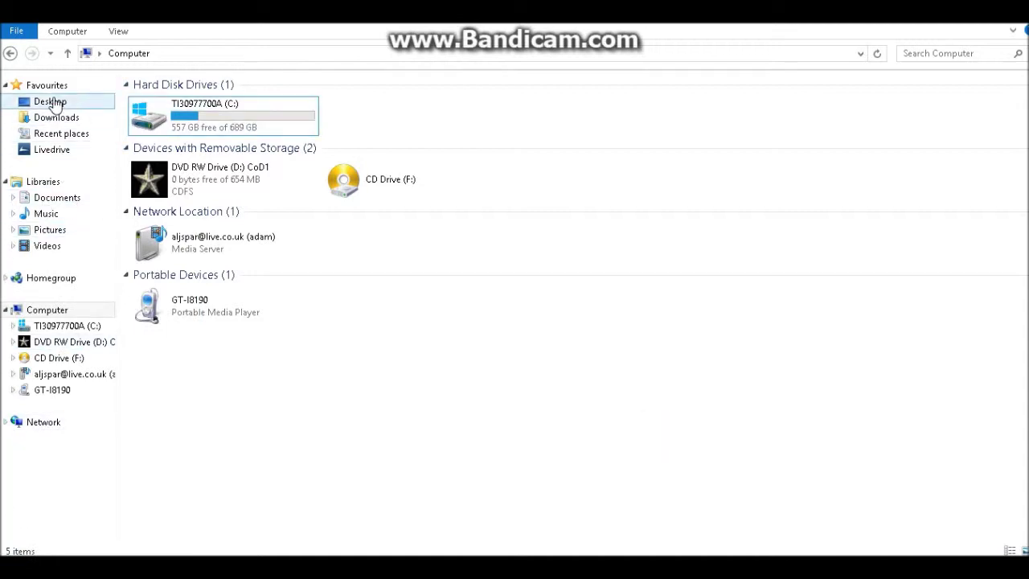
- Show the Desktop folder's contents in File Explorer and close the window
click(53, 105)
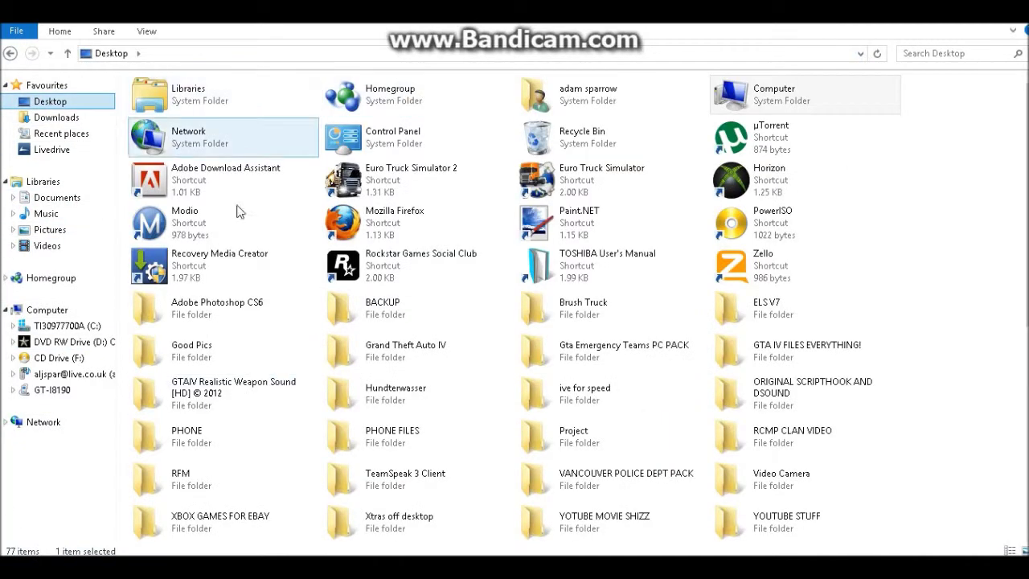
right_click(72, 550)
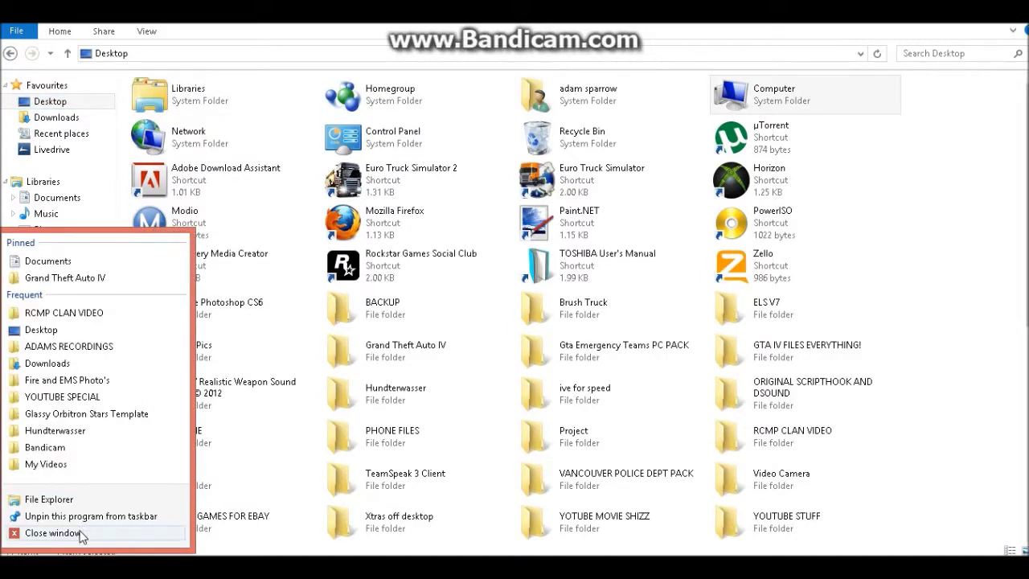
click(81, 534)
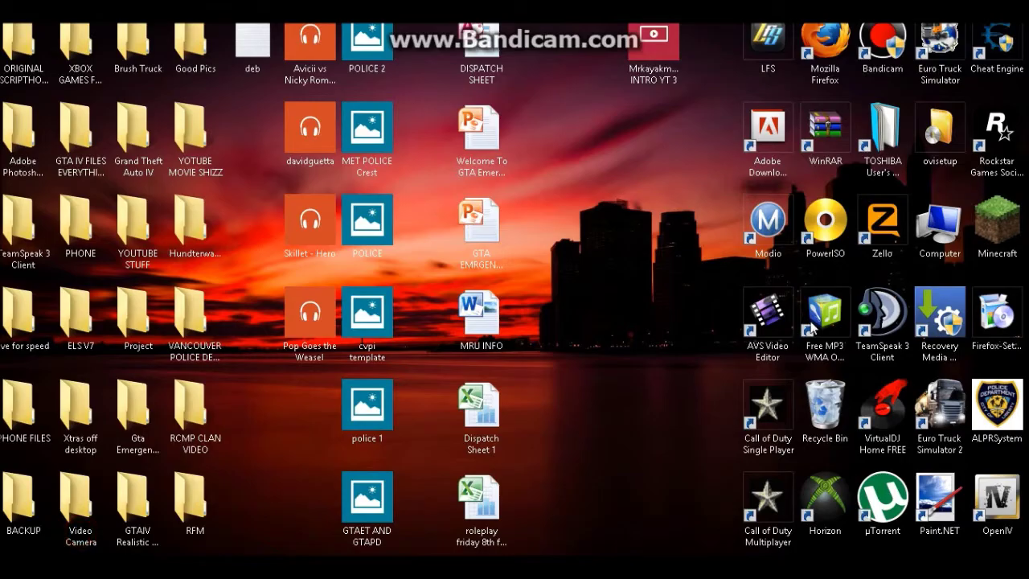
- Show the desktop's context options and dismiss them, and open the Devices charm
right_click(611, 217)
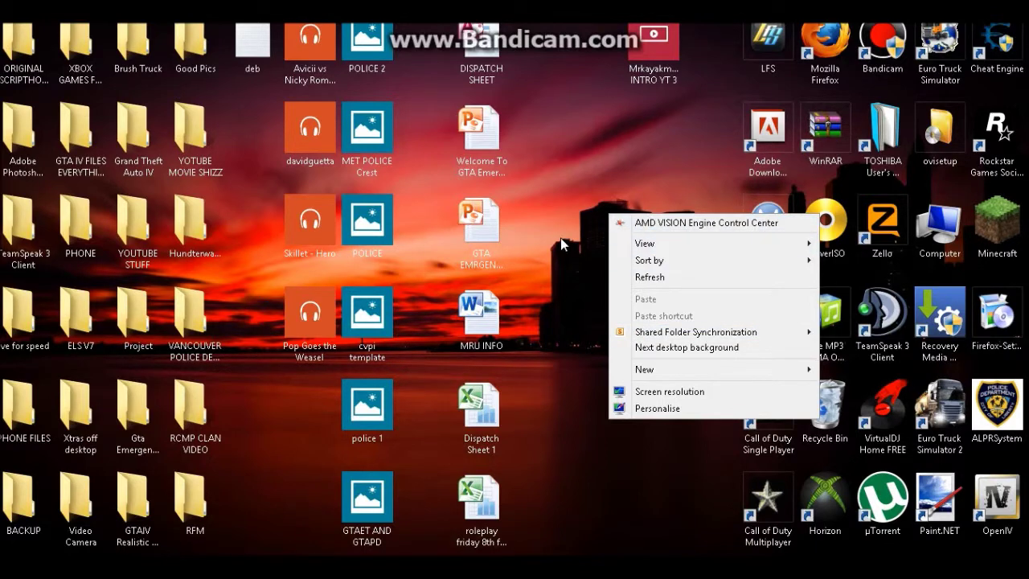
click(534, 311)
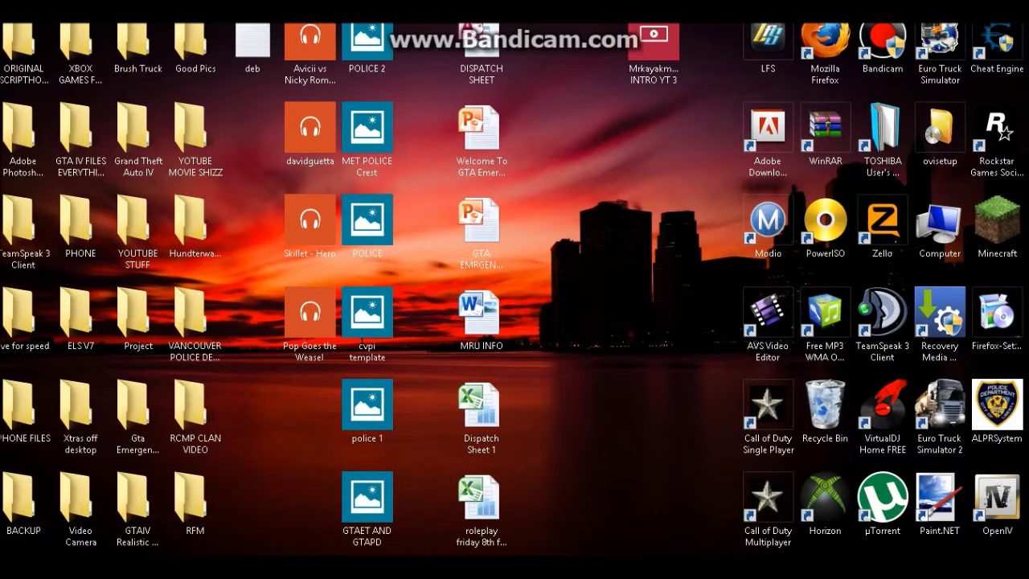
mouse_move(1026, 370)
click(1026, 368)
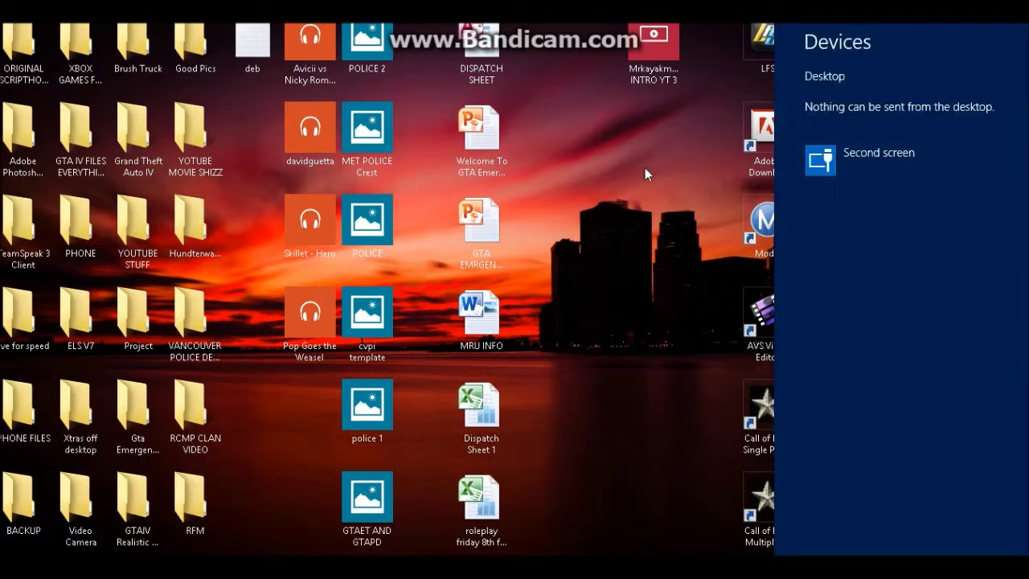
- Open the full PC settings from the Settings charm and look through the list of categories
click(645, 169)
mouse_move(1005, 378)
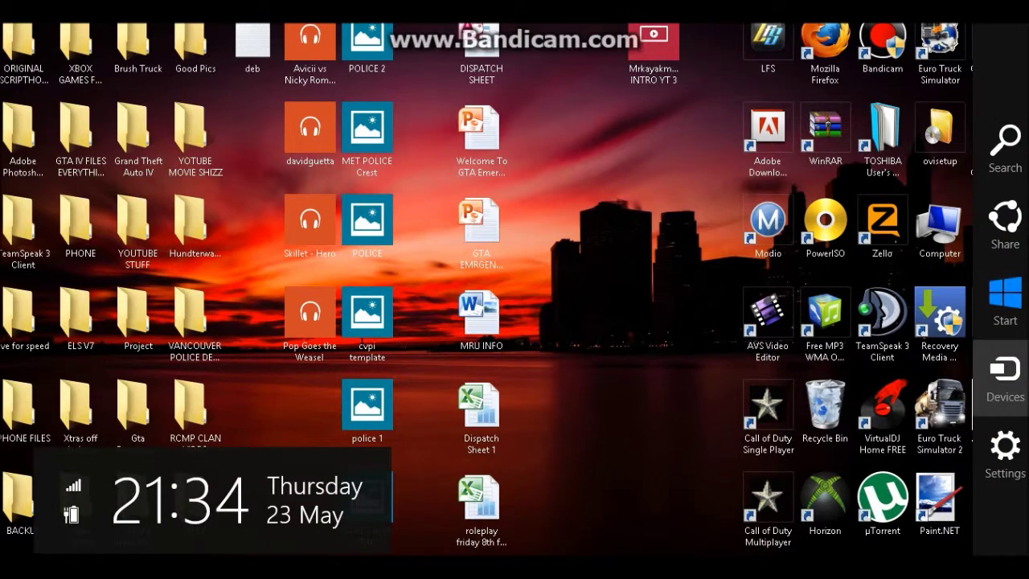
click(1005, 446)
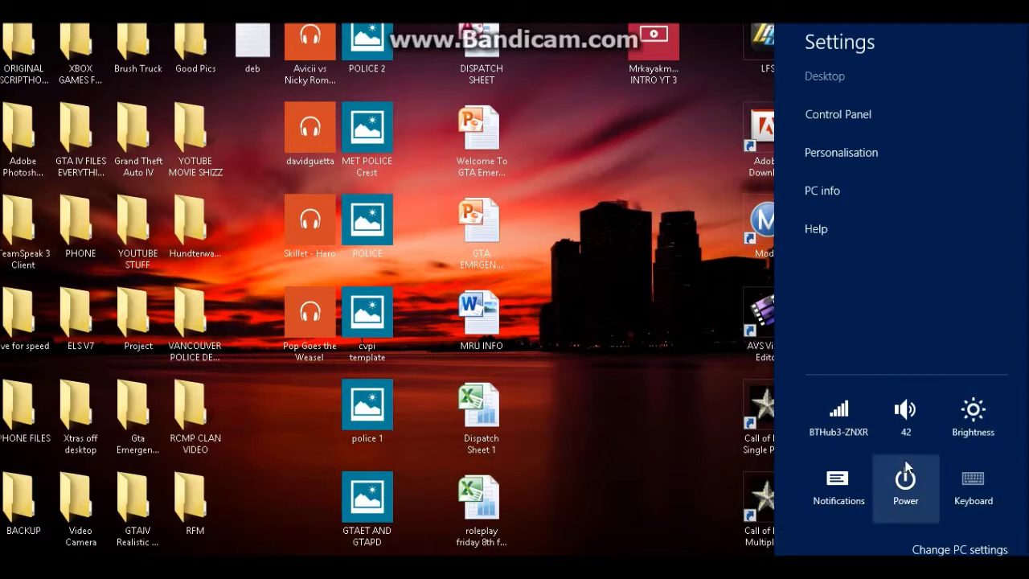
click(959, 549)
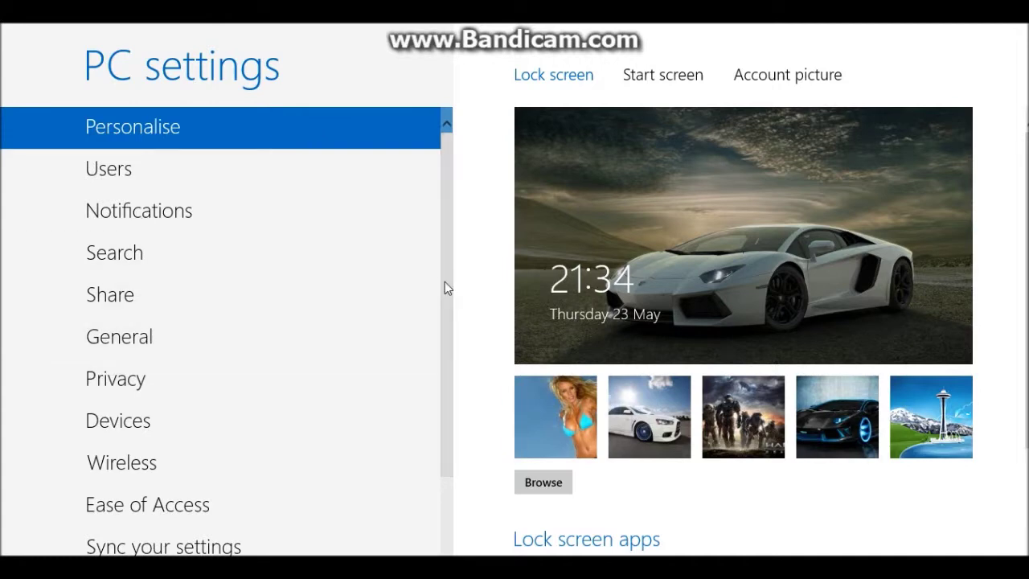
drag(448, 287, 451, 416)
scroll(434, 370, up, 3)
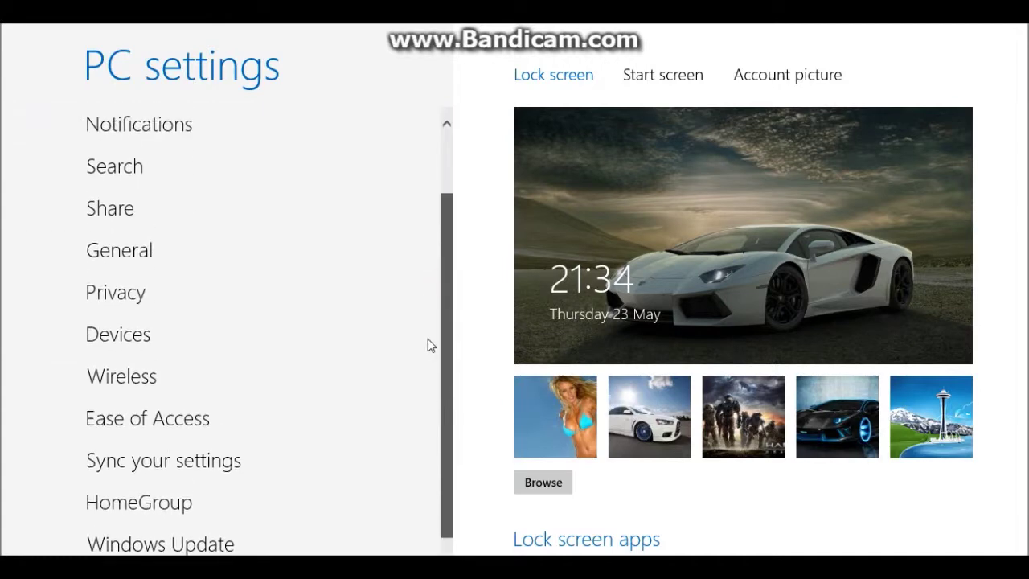
- Try the beach portrait and Space Needle pictures on the lock screen, and reselect the silver Lamborghini picture
click(546, 400)
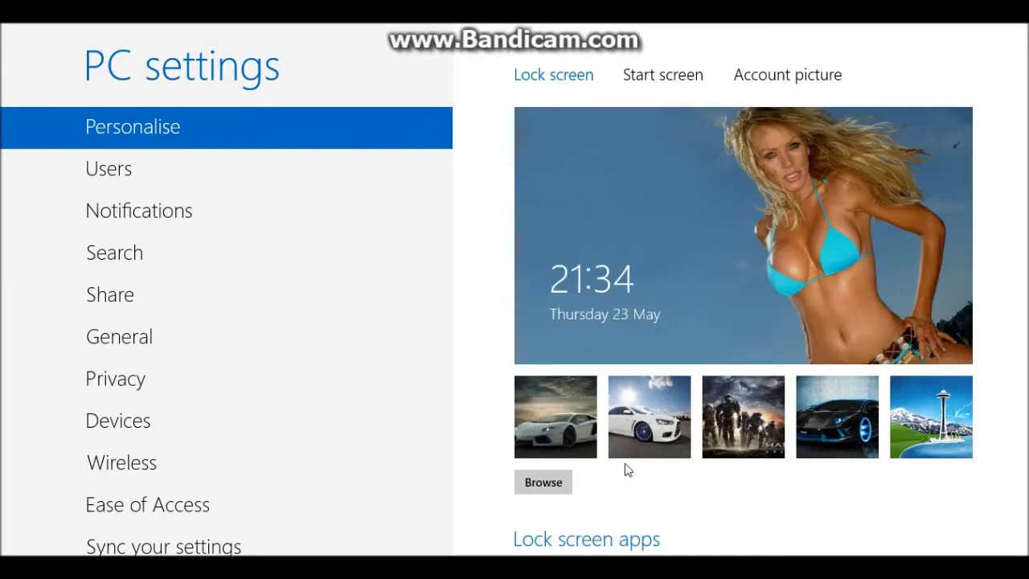
click(928, 420)
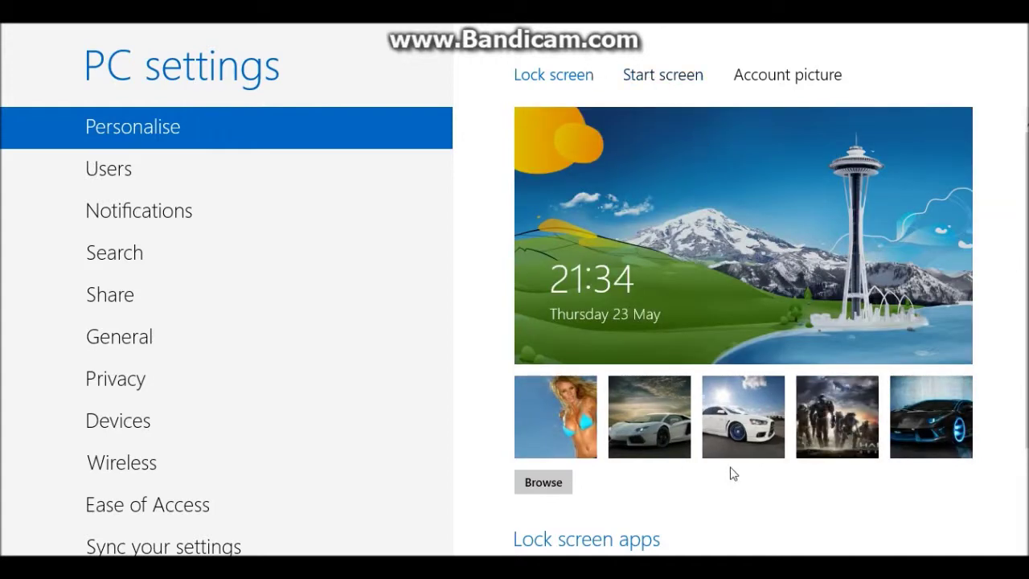
click(664, 422)
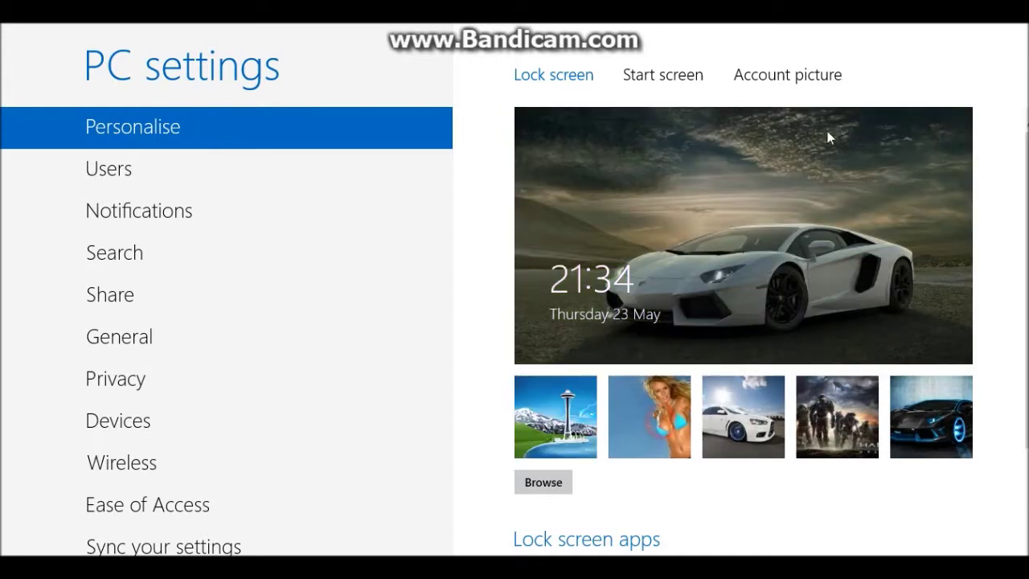
- Try several Start screen background patterns and select the geometric crystal pattern
click(673, 77)
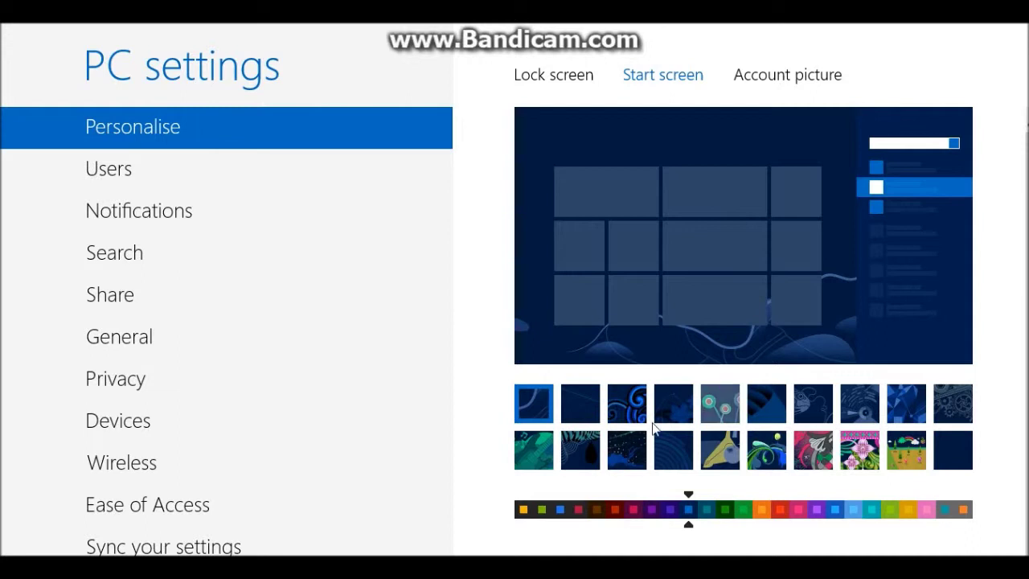
click(923, 412)
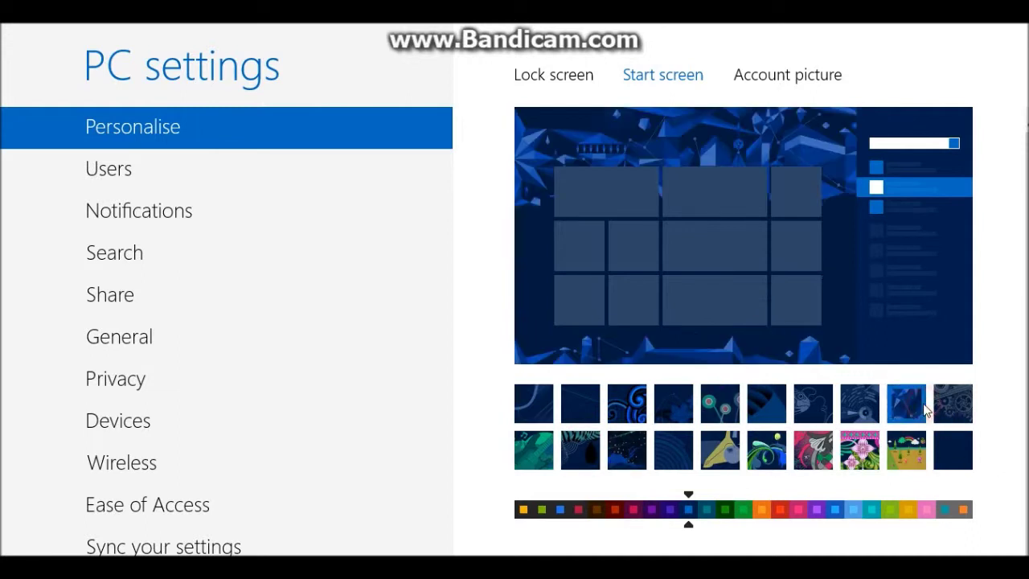
click(813, 404)
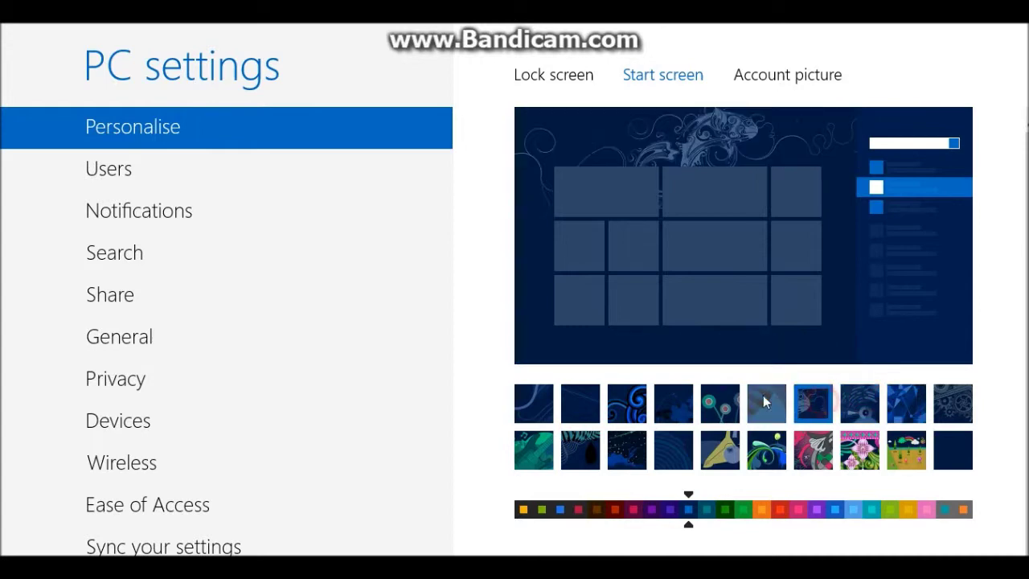
click(773, 400)
click(727, 403)
click(680, 410)
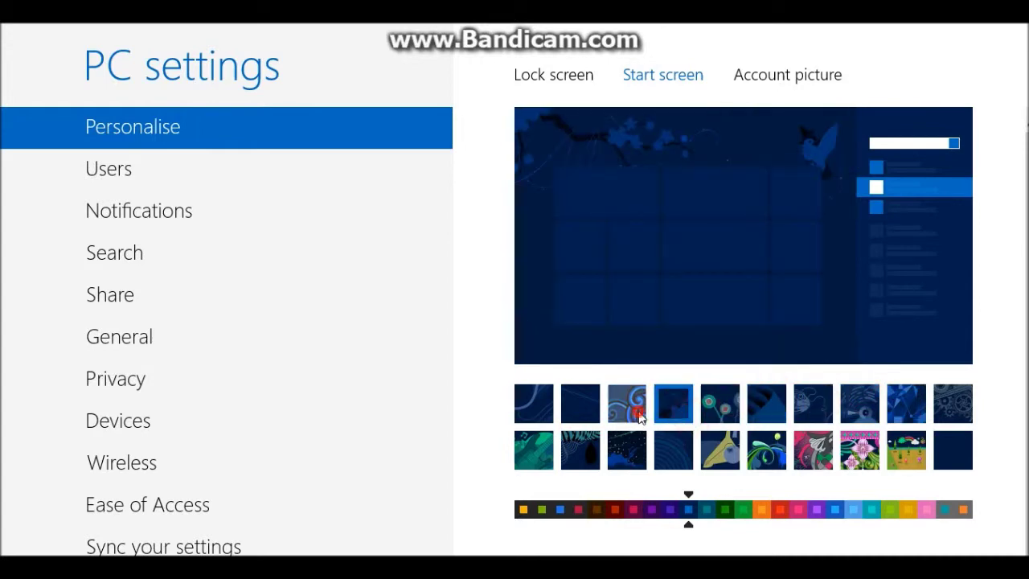
click(637, 415)
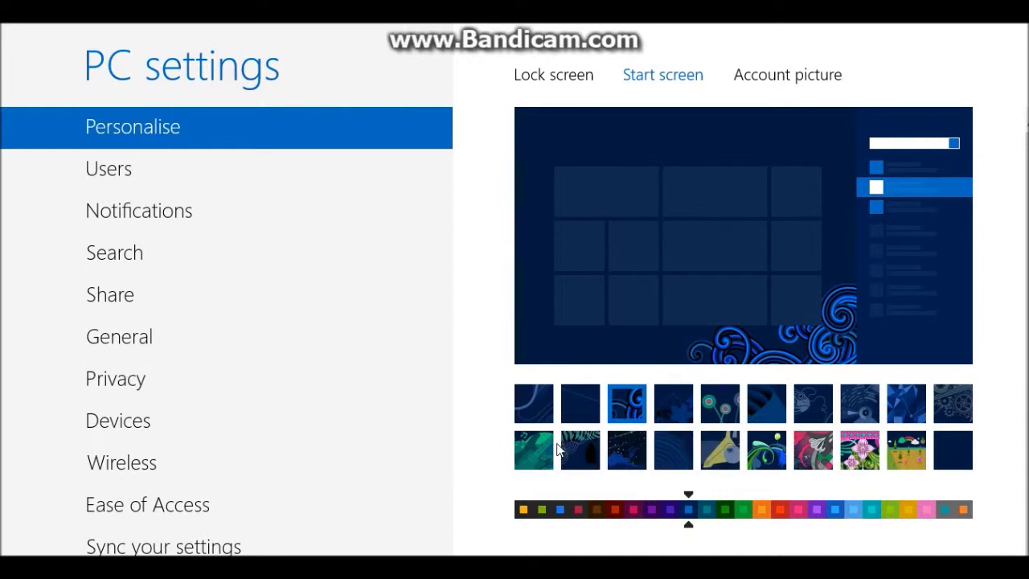
click(546, 454)
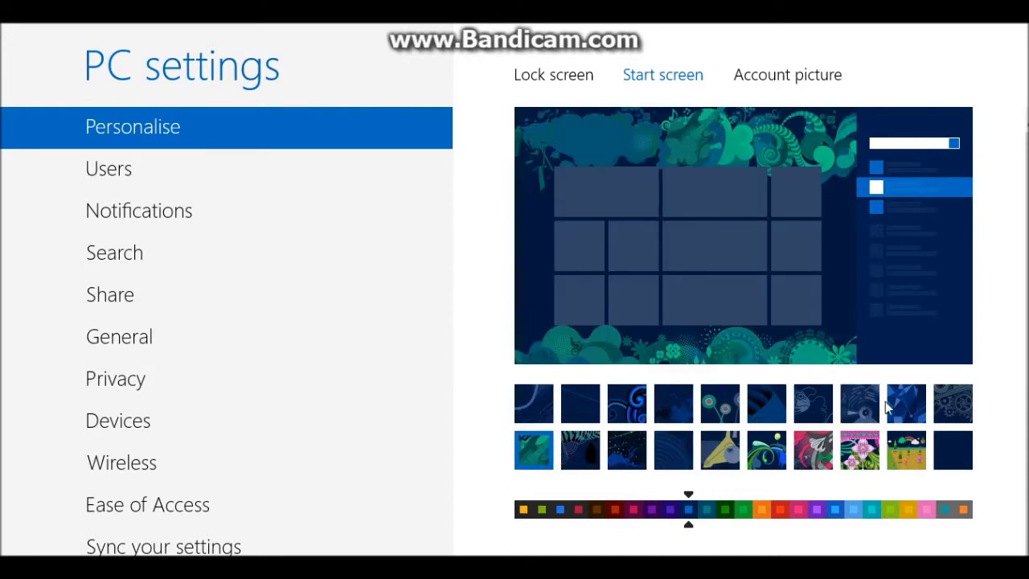
click(935, 408)
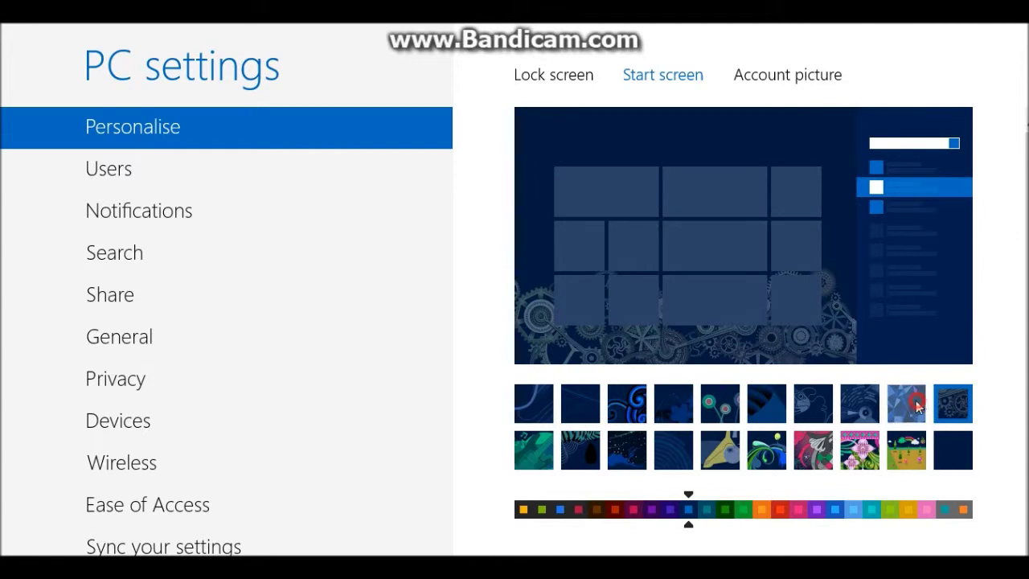
click(917, 408)
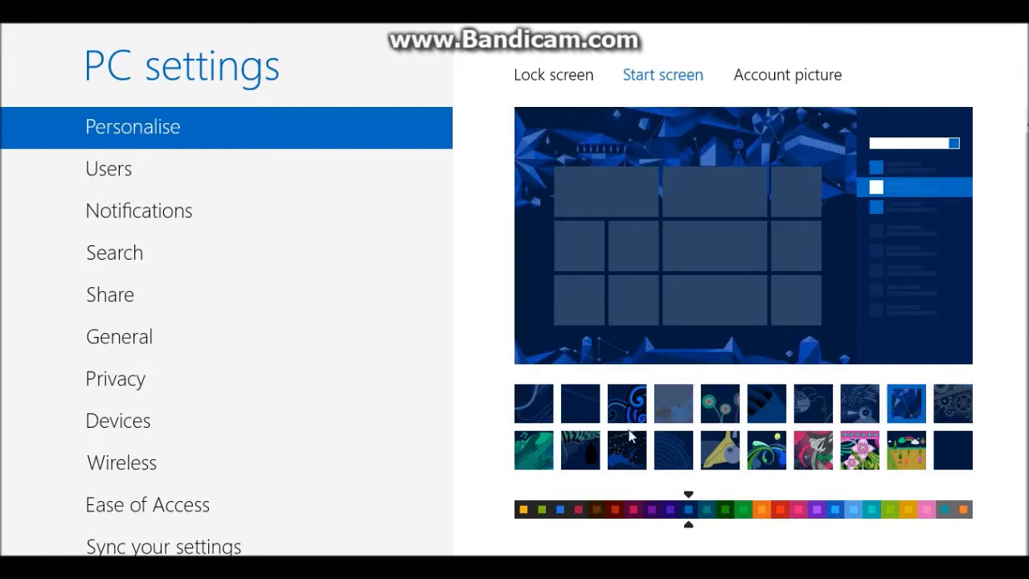
- Try the red colour scheme for the Start screen and set the scheme to indigo purple
click(778, 510)
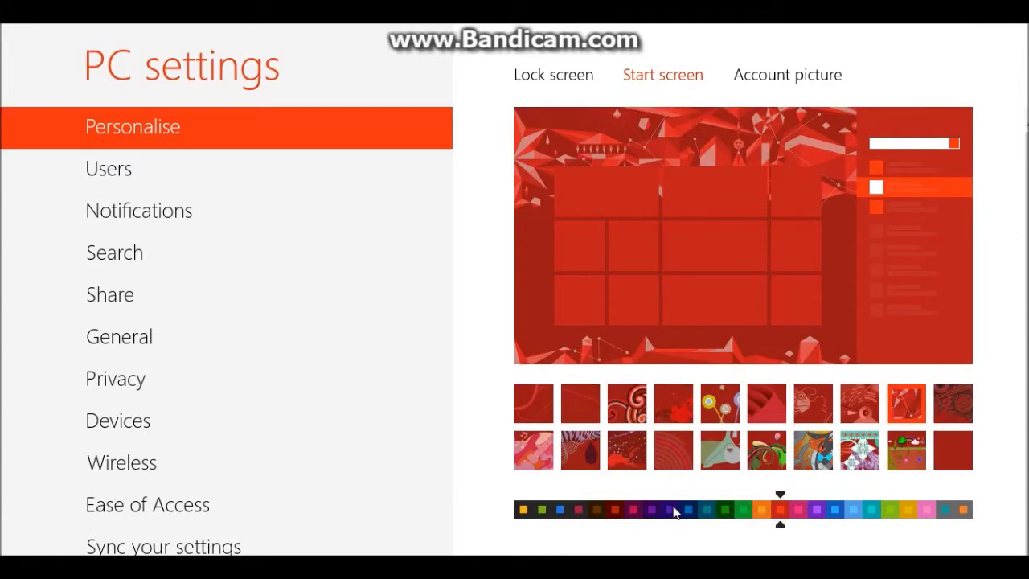
click(672, 510)
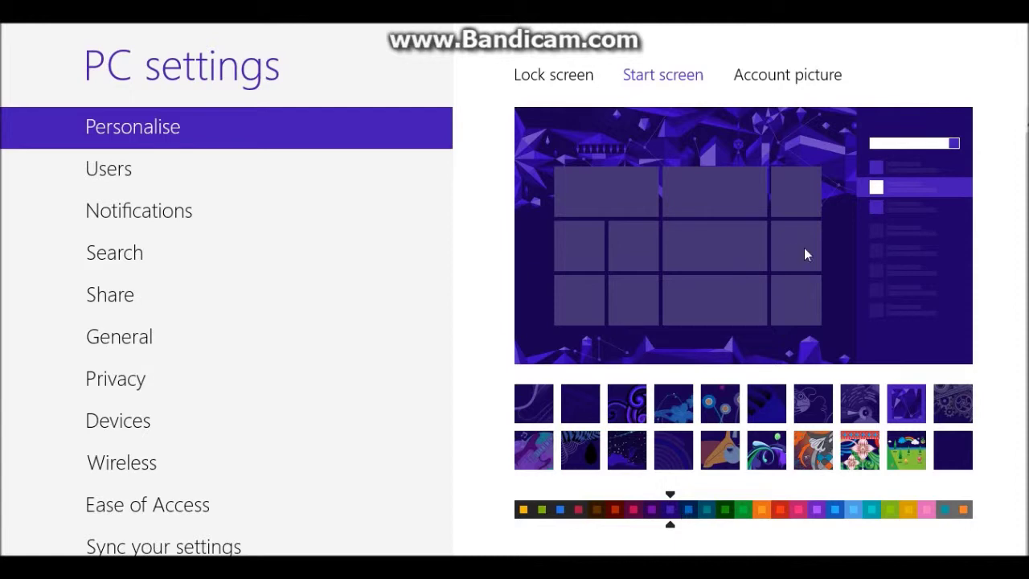
scroll(859, 372, down, 1)
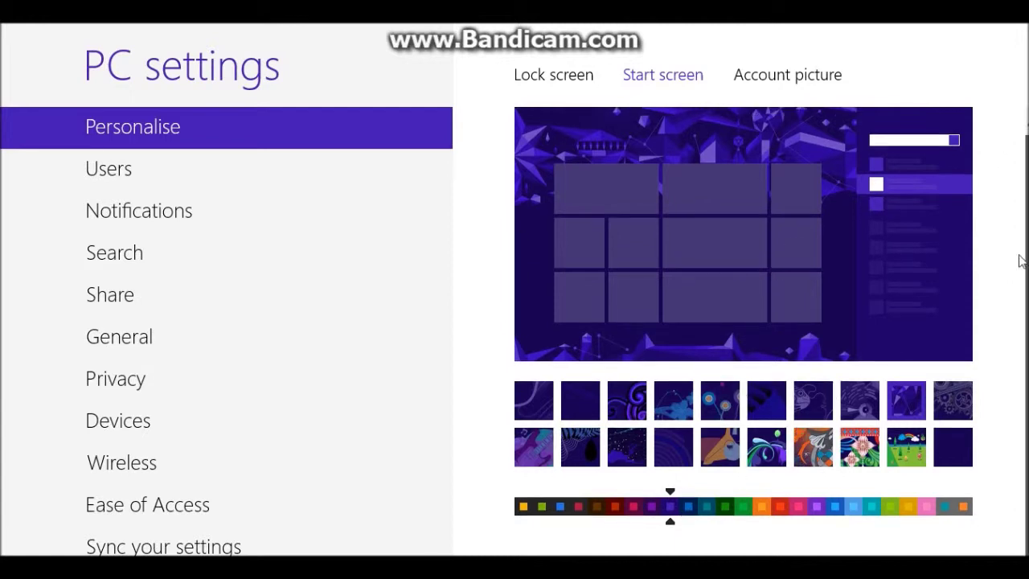
scroll(710, 109, up, 1)
- Set the account picture to the FBI Anti-Piracy Warning image from the YOUTUBE STUFF folder on the Desktop
click(750, 75)
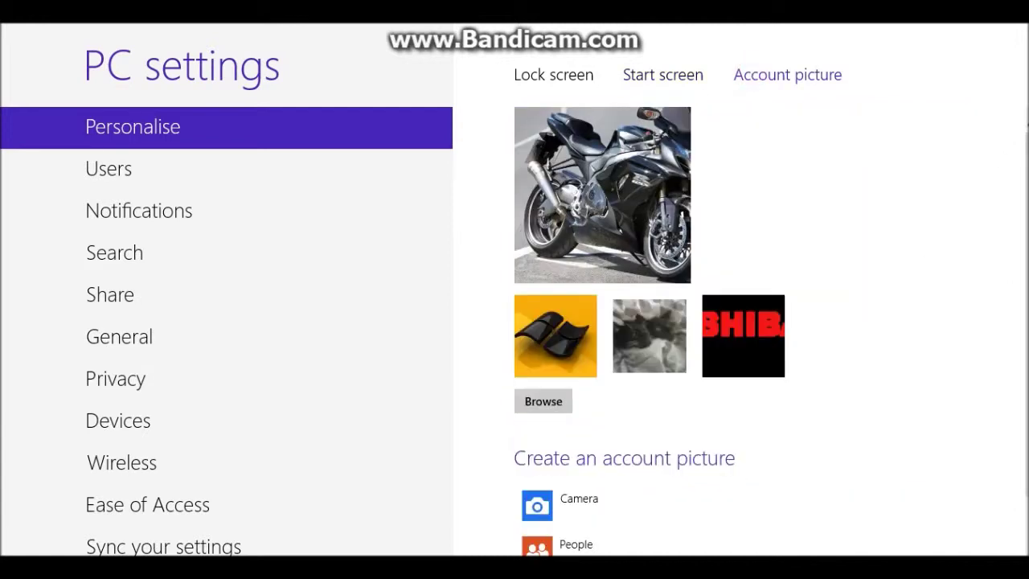
scroll(788, 228, down, 2)
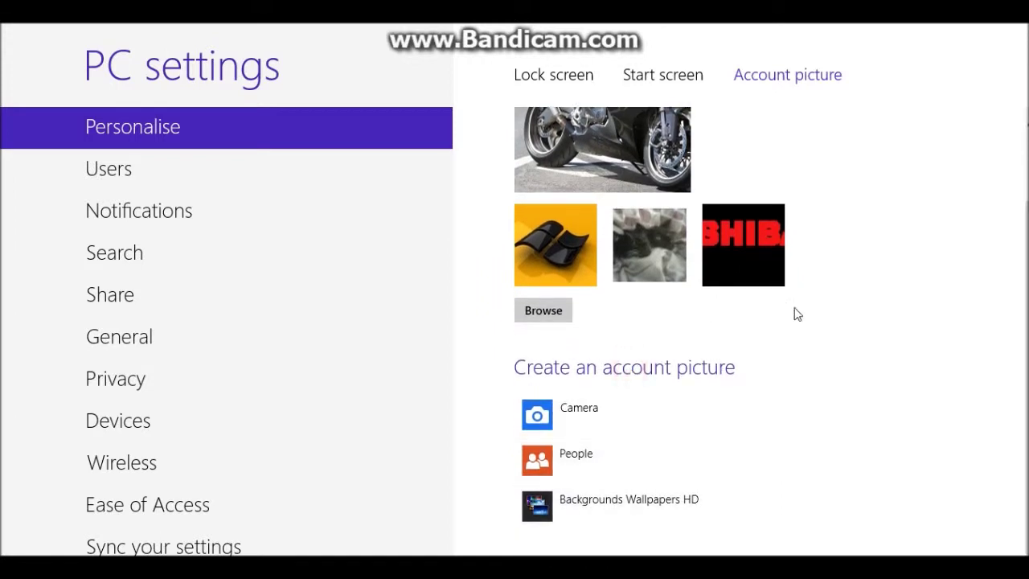
click(553, 320)
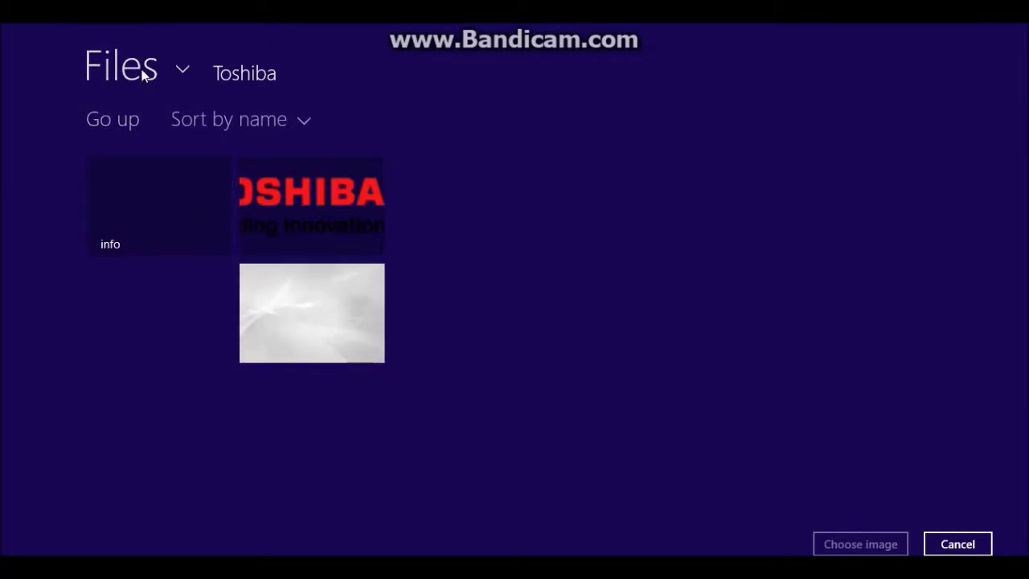
click(124, 121)
click(124, 121)
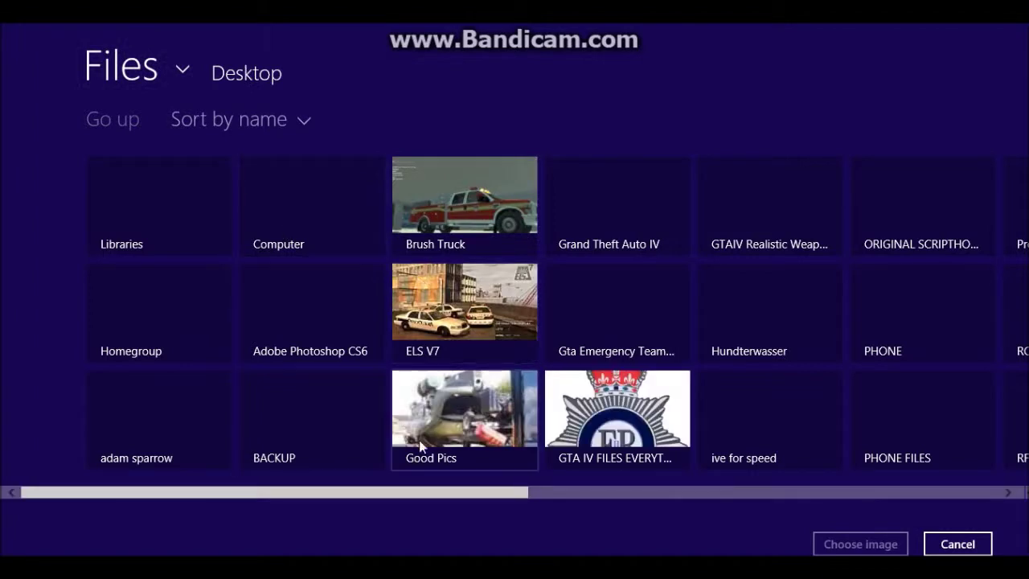
drag(444, 496, 922, 520)
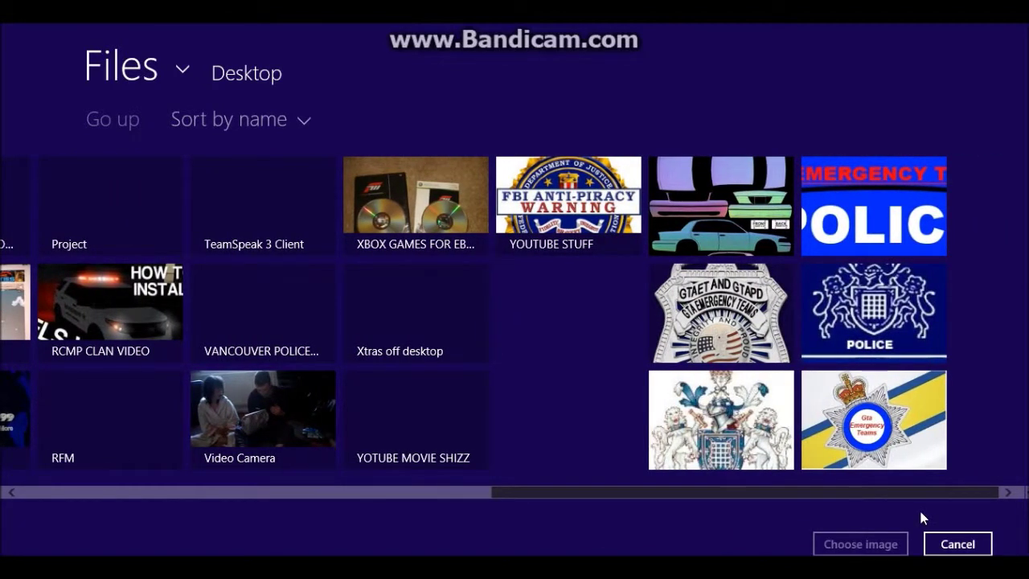
click(568, 205)
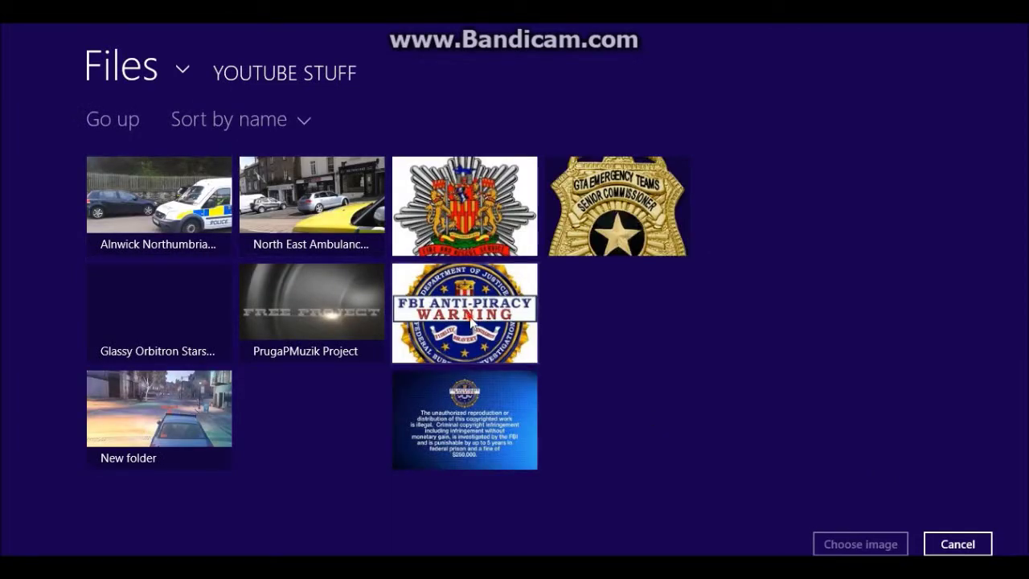
click(475, 337)
click(856, 544)
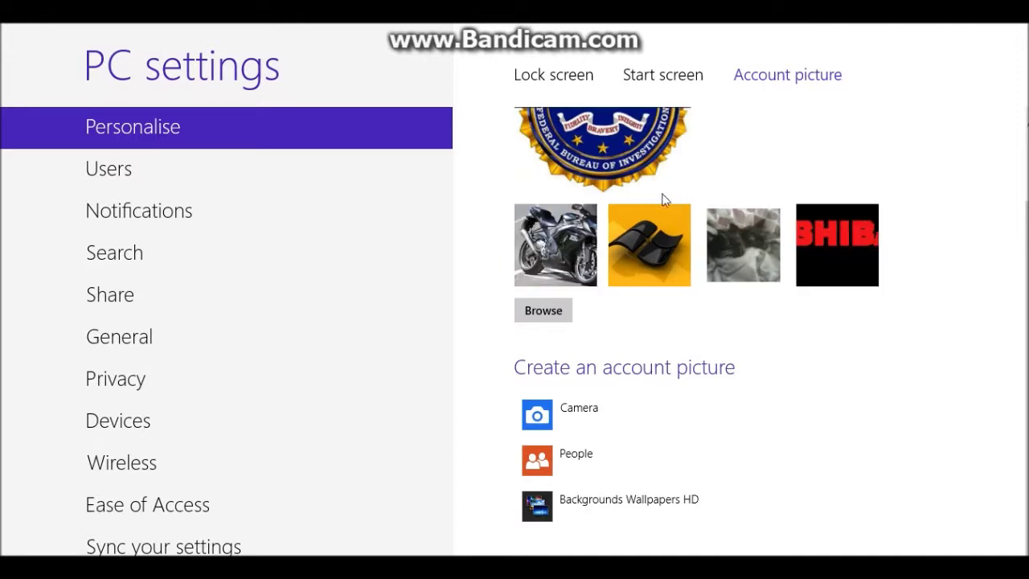
scroll(667, 320, down, 2)
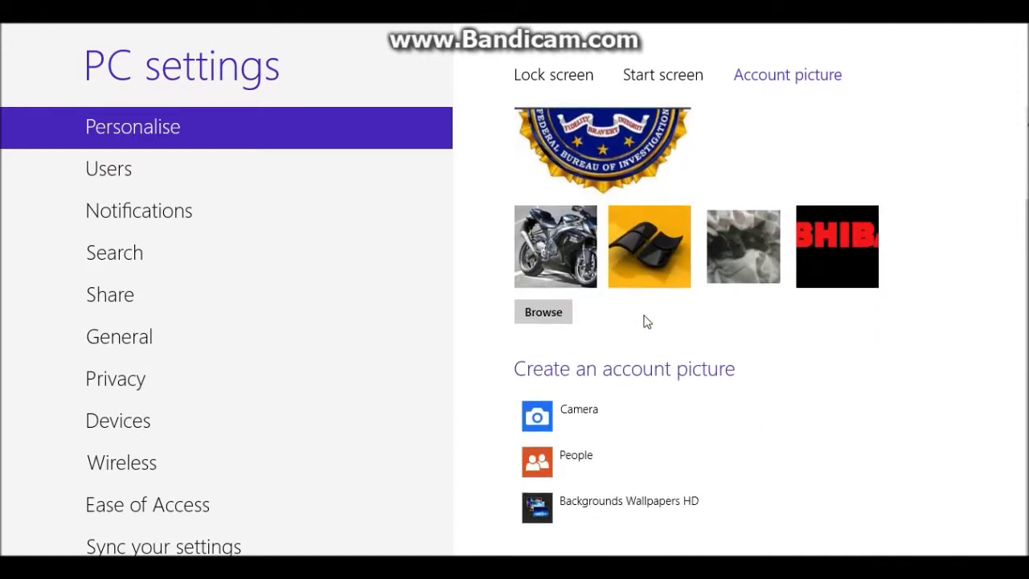
- Show the Users settings and switch back and forth between PC settings and the desktop
click(3, 32)
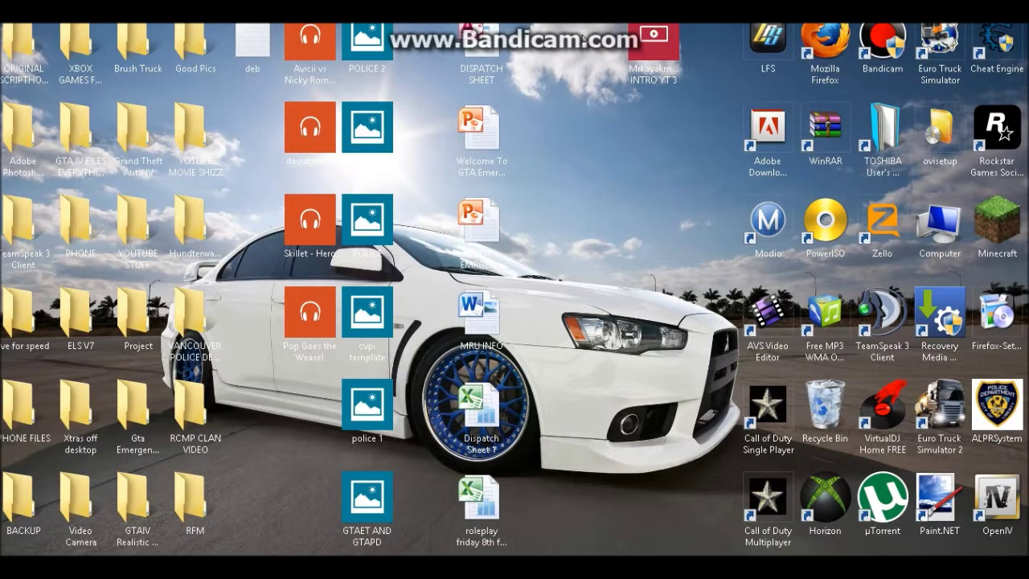
click(2, 32)
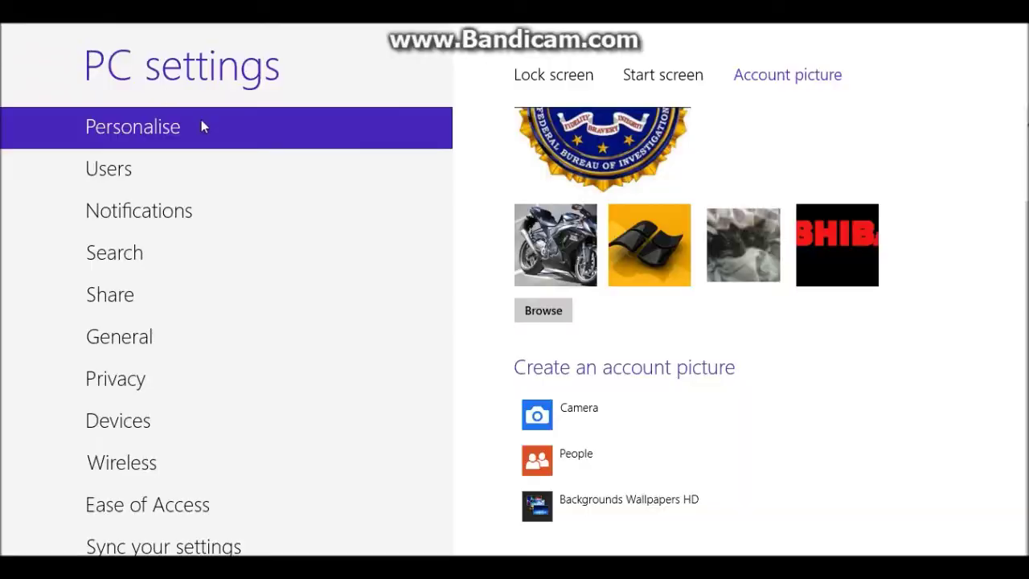
click(291, 172)
click(2, 32)
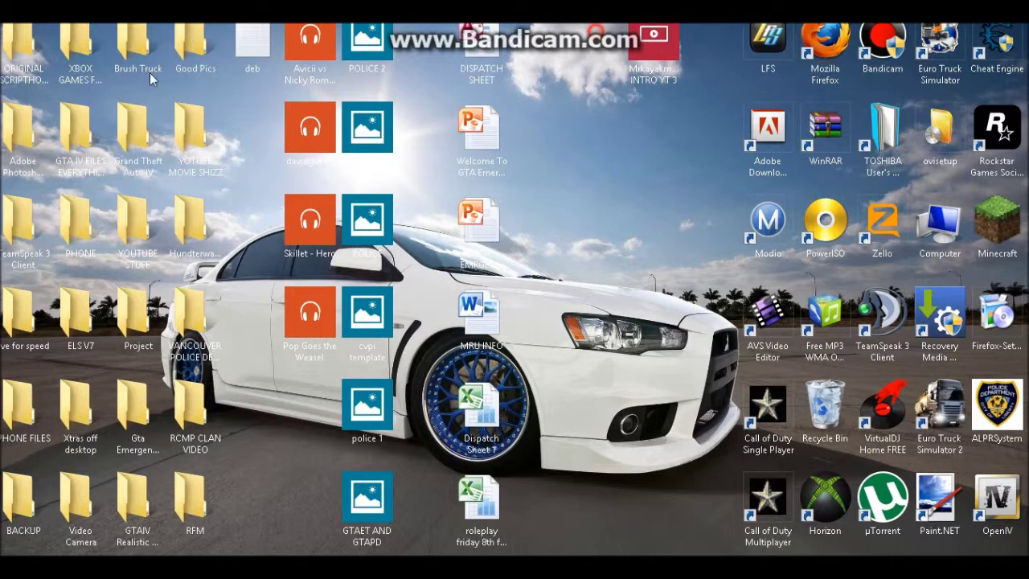
click(2, 32)
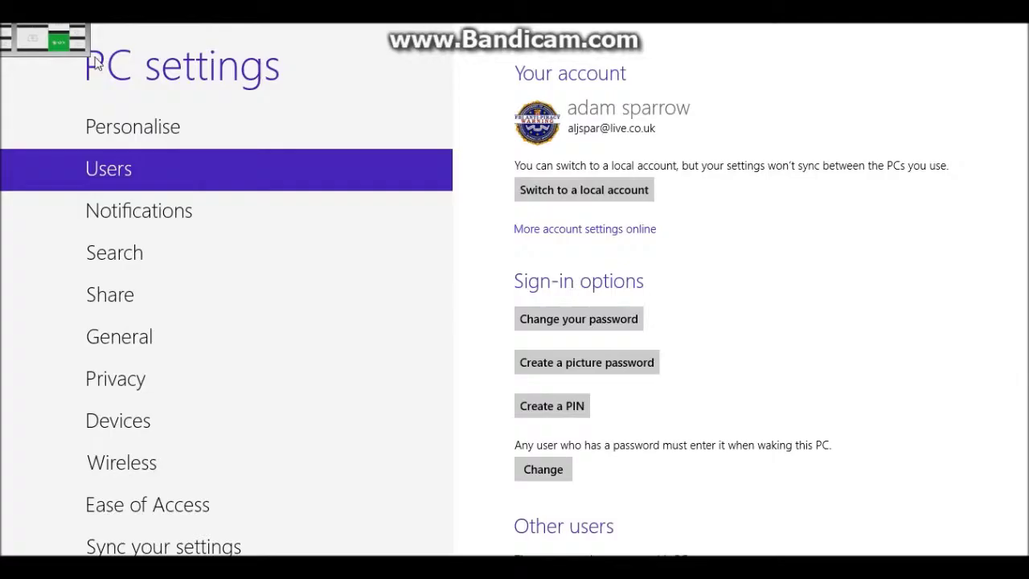
- Turn off notifications from Toshiba TEMPRO, Toshiba Places, TOSHIBA Media Player by sMedio TrueLink+ and Service Station
click(220, 203)
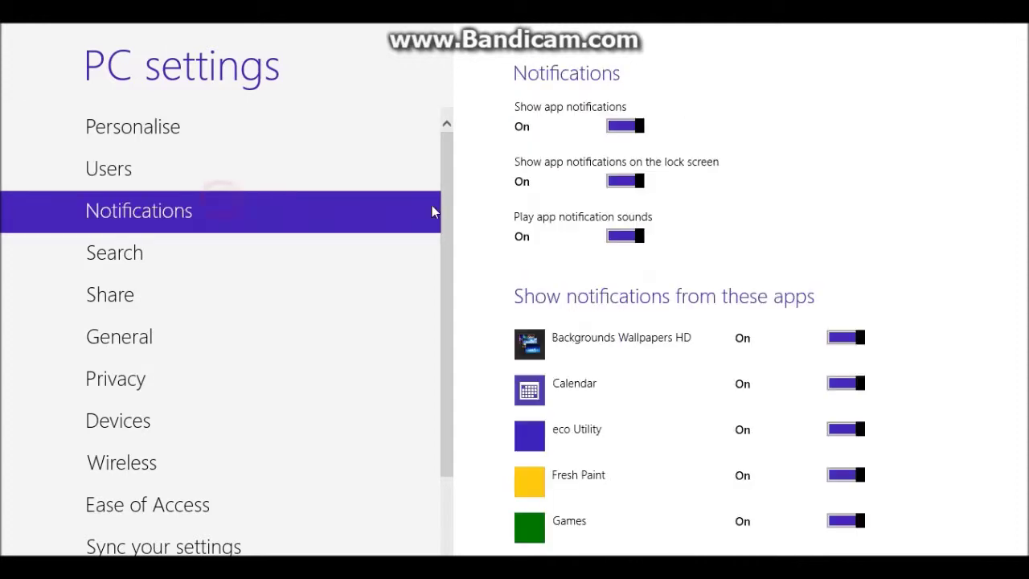
scroll(639, 274, down, 3)
scroll(629, 299, down, 8)
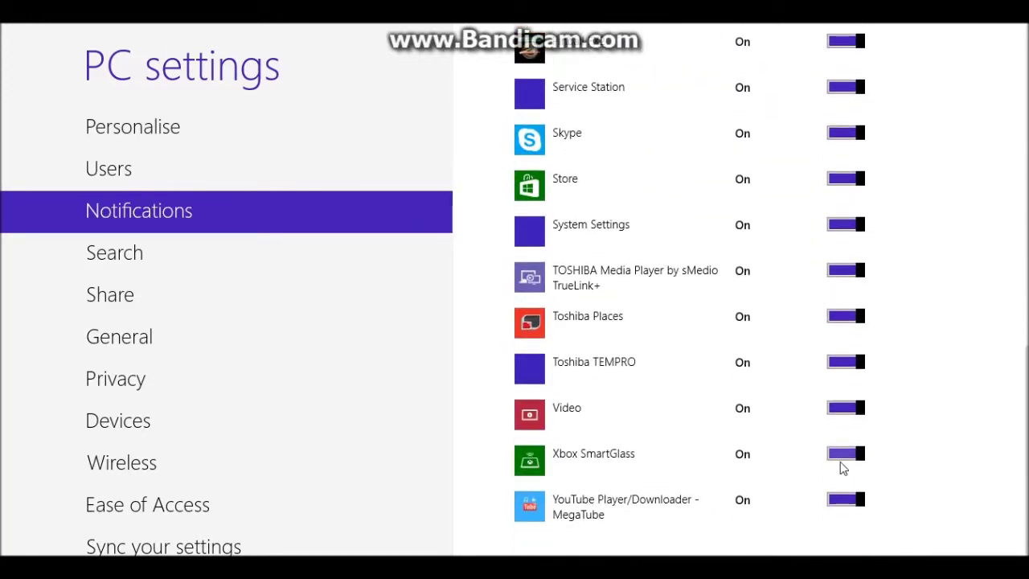
click(861, 362)
click(862, 317)
click(850, 270)
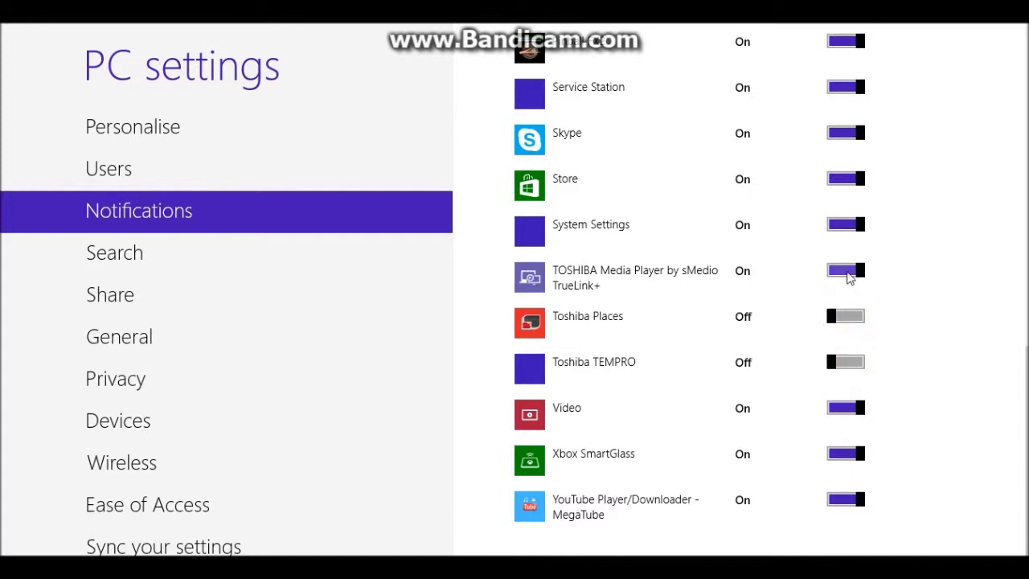
scroll(844, 243, up, 3)
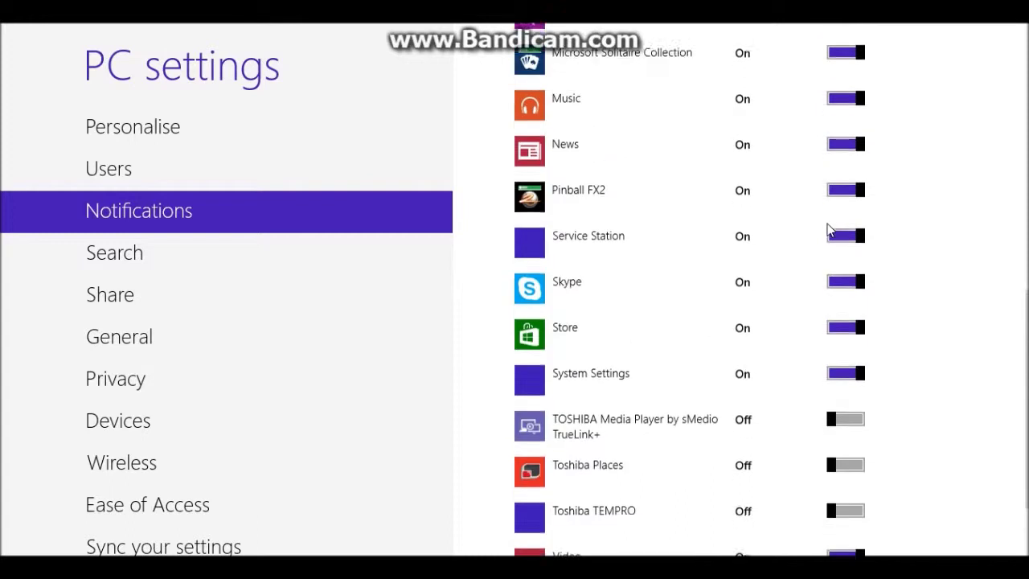
click(833, 268)
scroll(833, 273, up, 3)
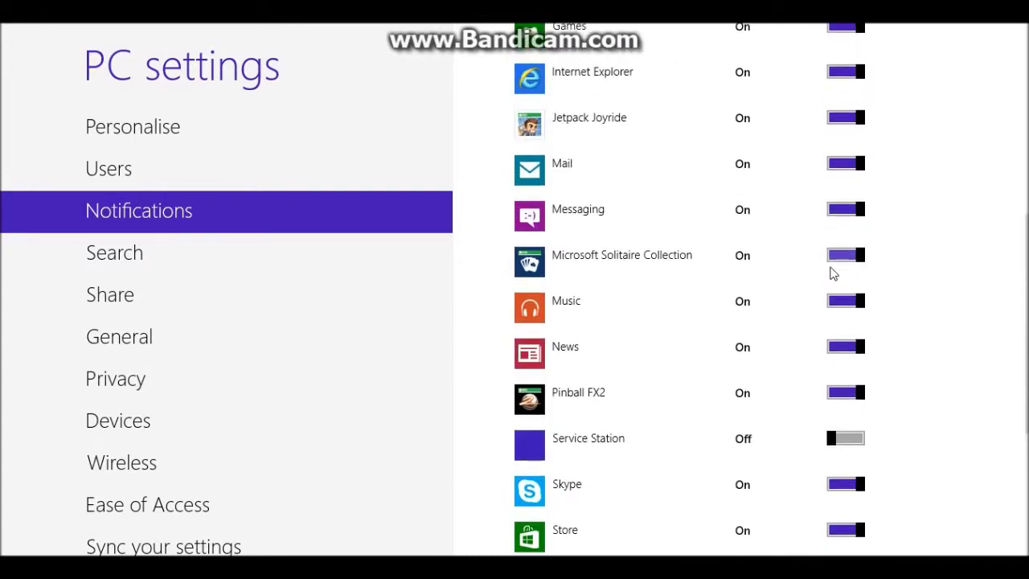
- Turn off notifications from Microsoft Solitaire Collection, Pinball FX2, News and Messaging
click(845, 259)
click(841, 393)
scroll(828, 339, up, 1)
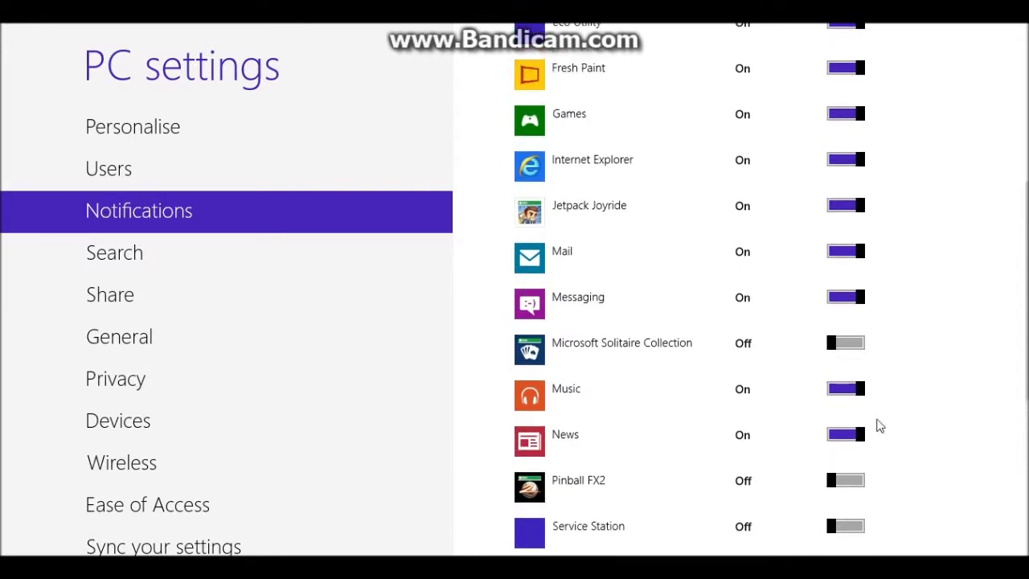
click(856, 434)
click(836, 296)
scroll(788, 264, up, 2)
scroll(788, 264, up, 3)
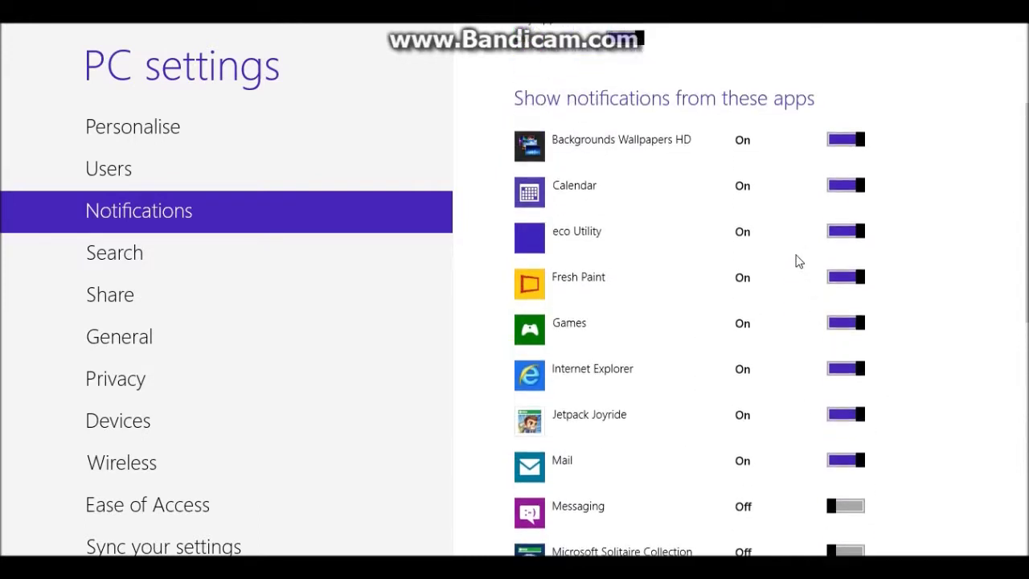
- Turn off notifications from eco Utility and Calendar
click(844, 375)
click(842, 321)
scroll(848, 361, down, 1)
click(835, 241)
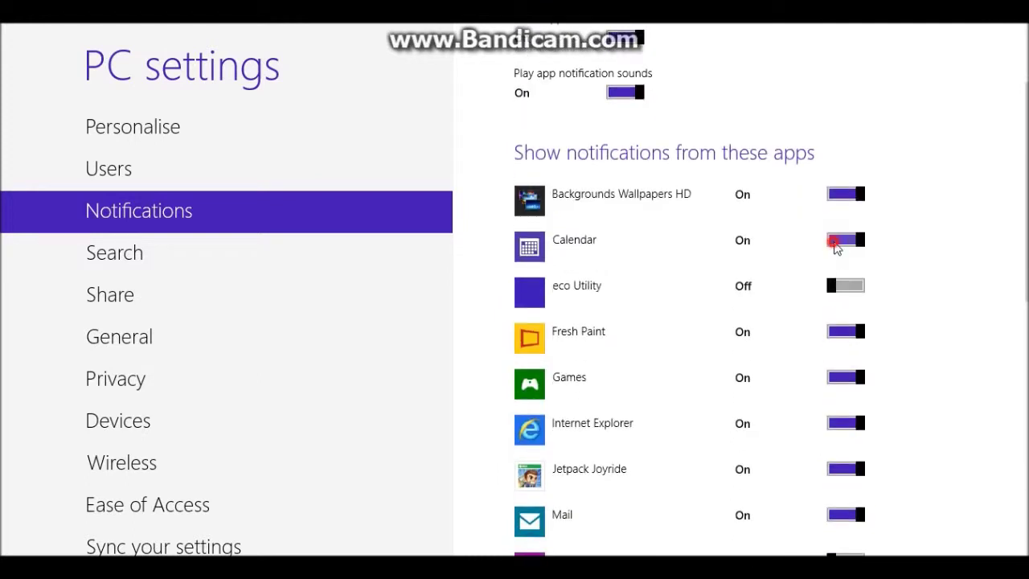
- Delete the Windows search history in the Search settings
click(201, 252)
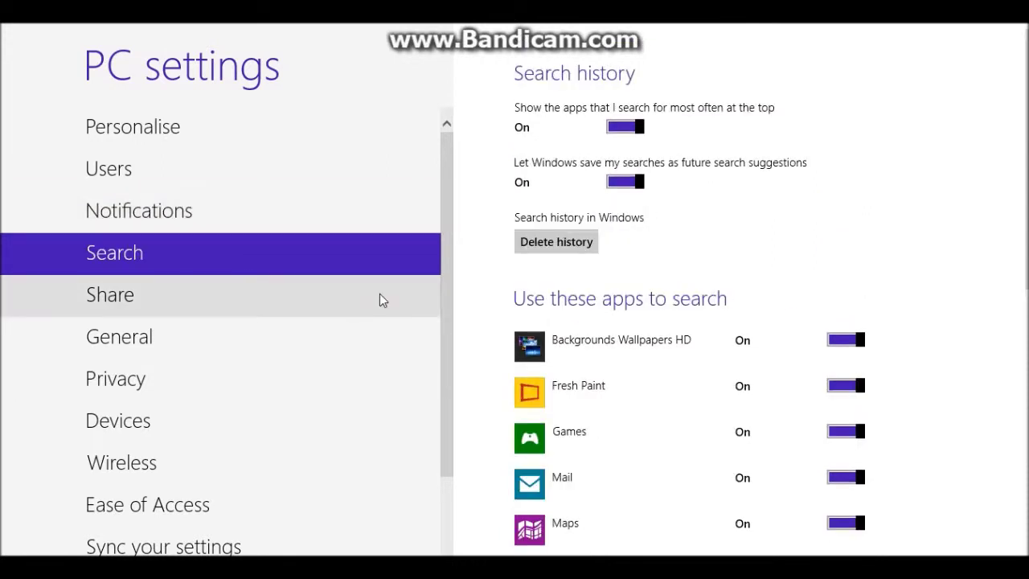
click(566, 248)
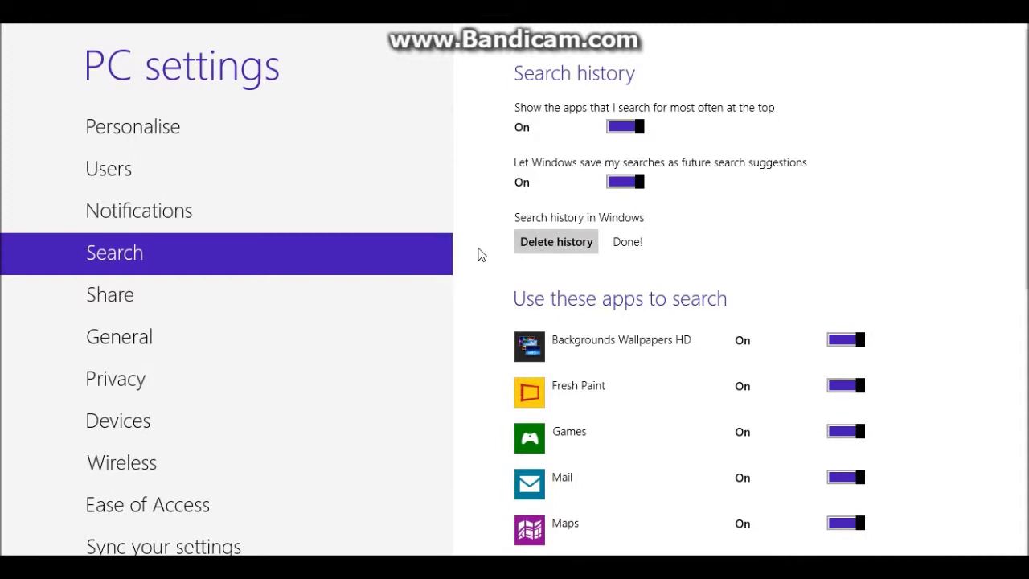
- Examine the Devices, Privacy and General settings, including the refresh and reinstall options, and the list of apps used for searching
scroll(402, 274, down, 3)
click(306, 334)
click(302, 307)
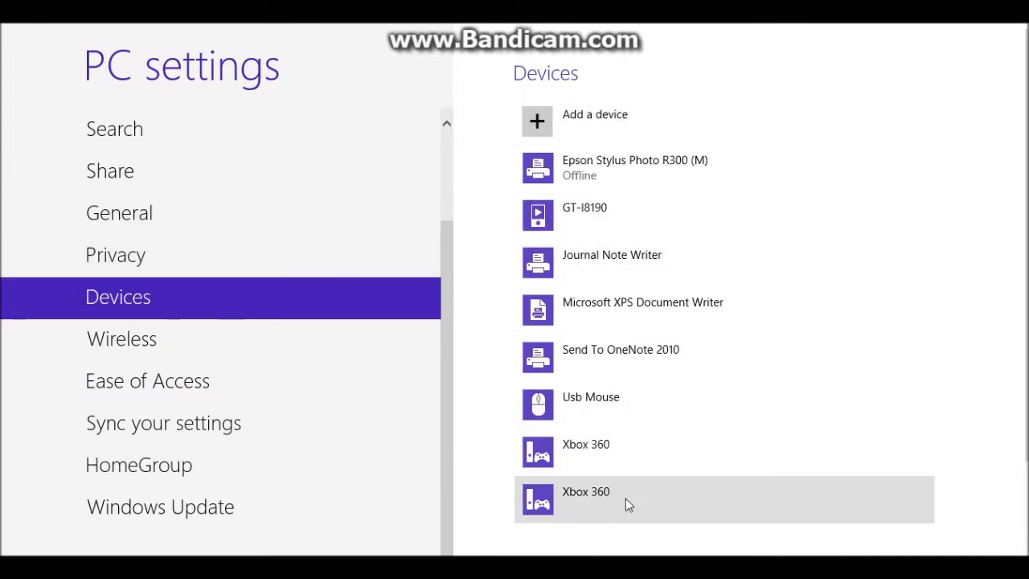
click(230, 256)
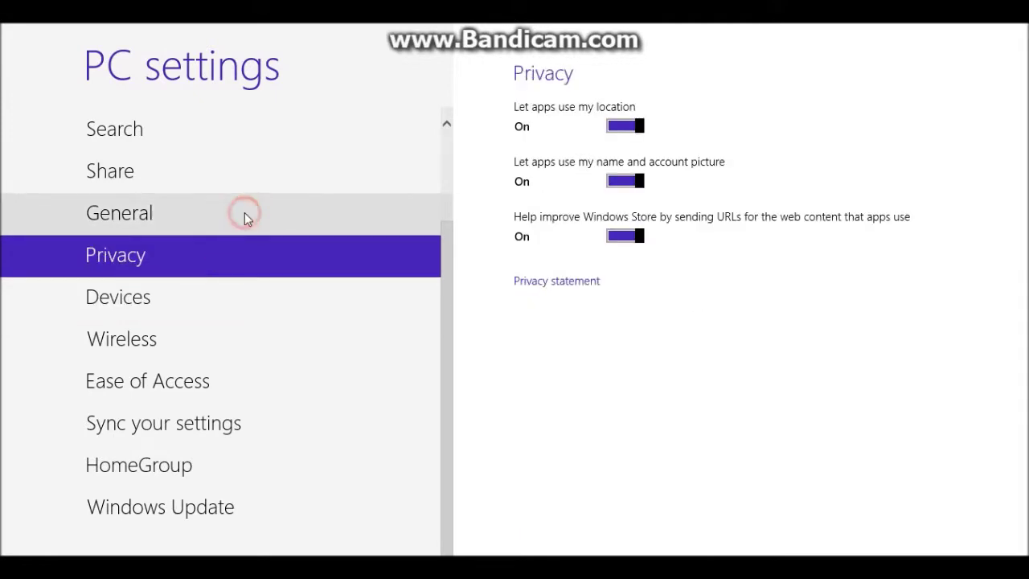
click(244, 213)
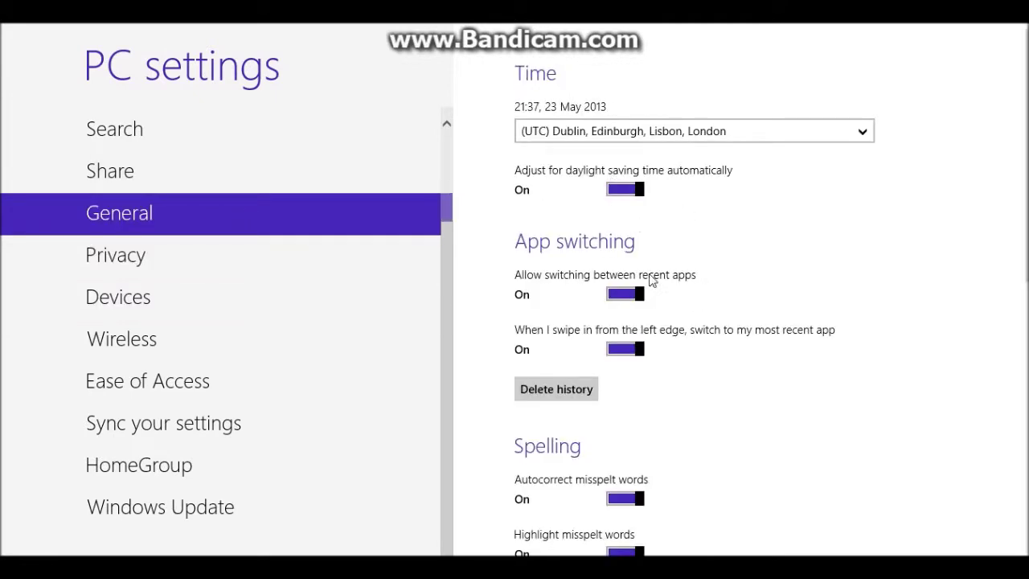
scroll(651, 279, down, 8)
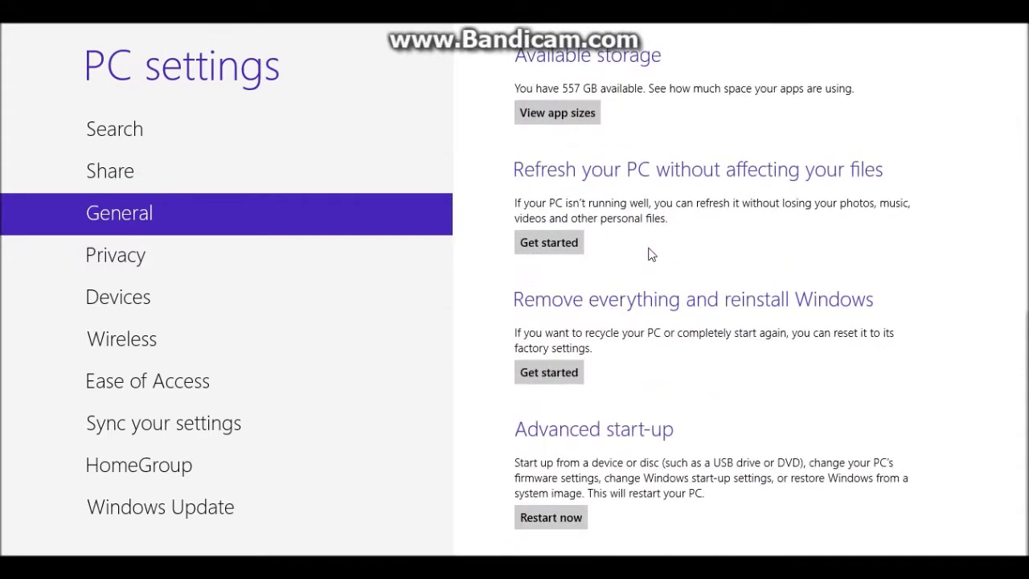
scroll(514, 201, up, 4)
scroll(554, 205, down, 4)
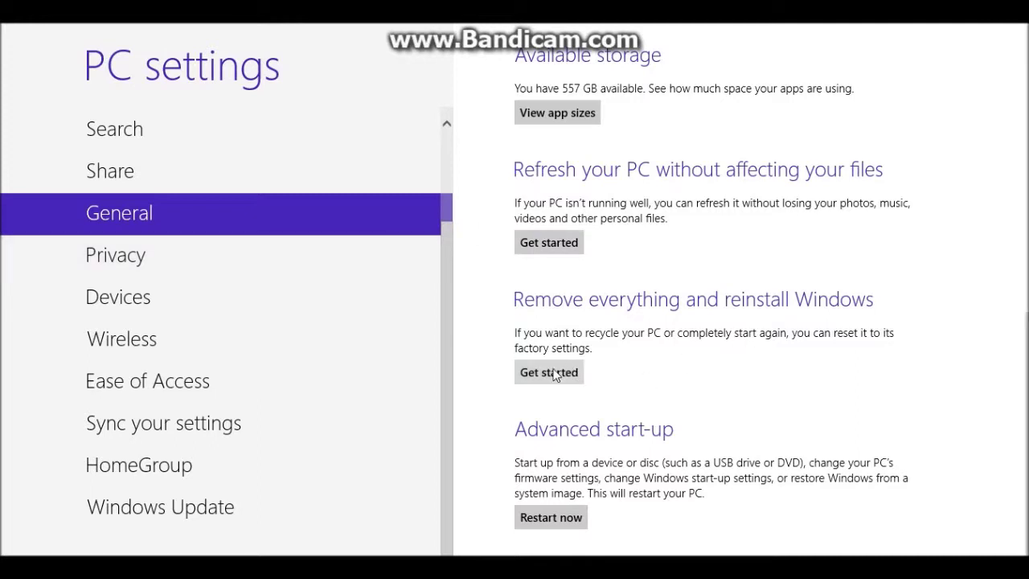
click(209, 142)
scroll(685, 158, down, 10)
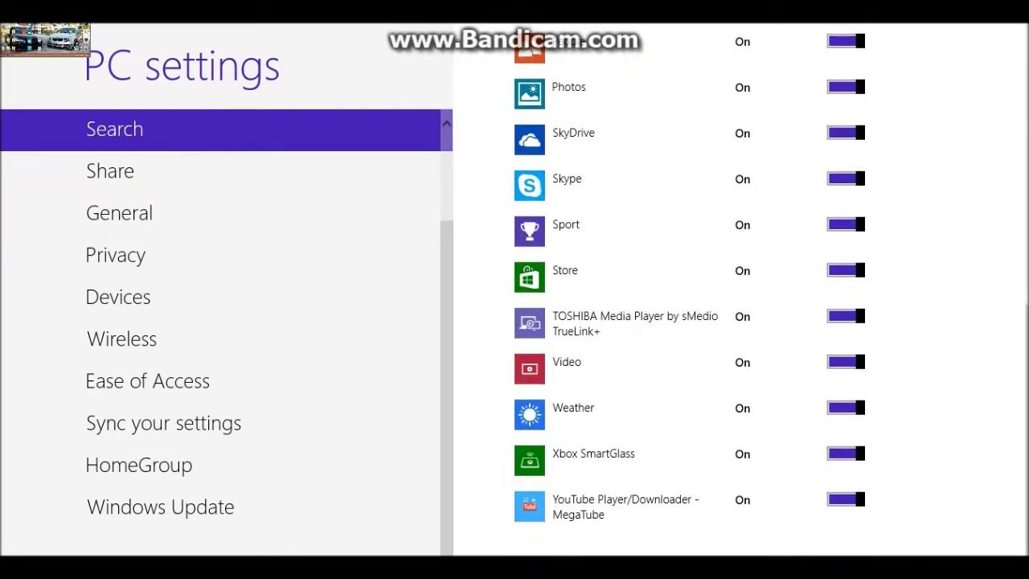
- Switch from PC settings to the desktop, show the Share charm and dismiss it
click(40, 37)
right_click(58, 27)
key(Escape)
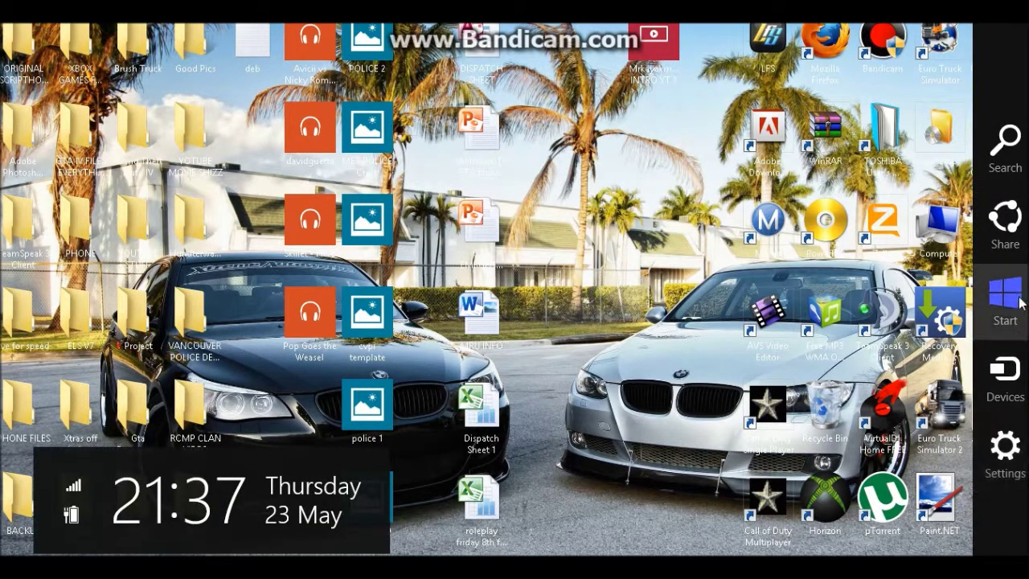
click(1019, 236)
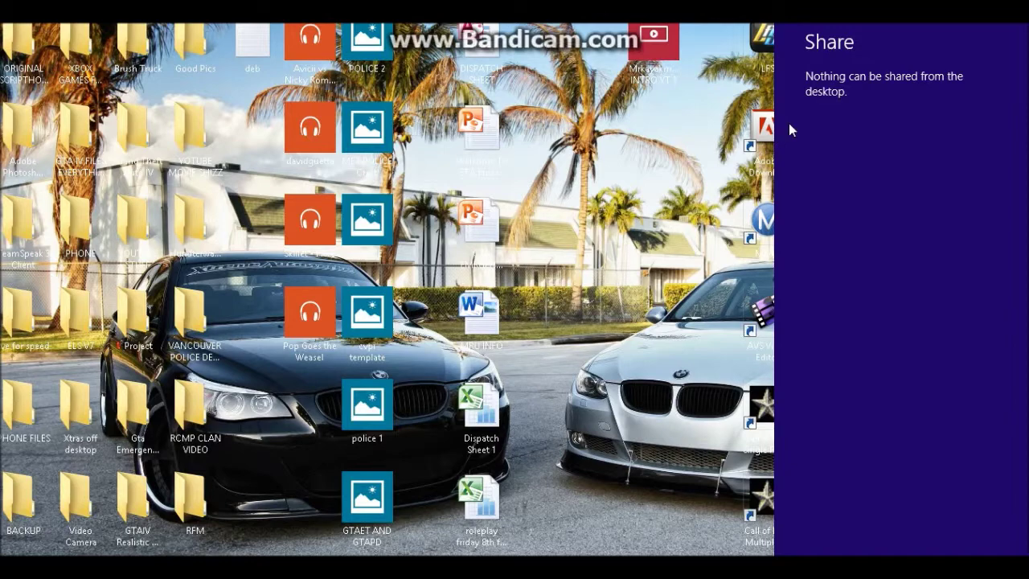
click(561, 206)
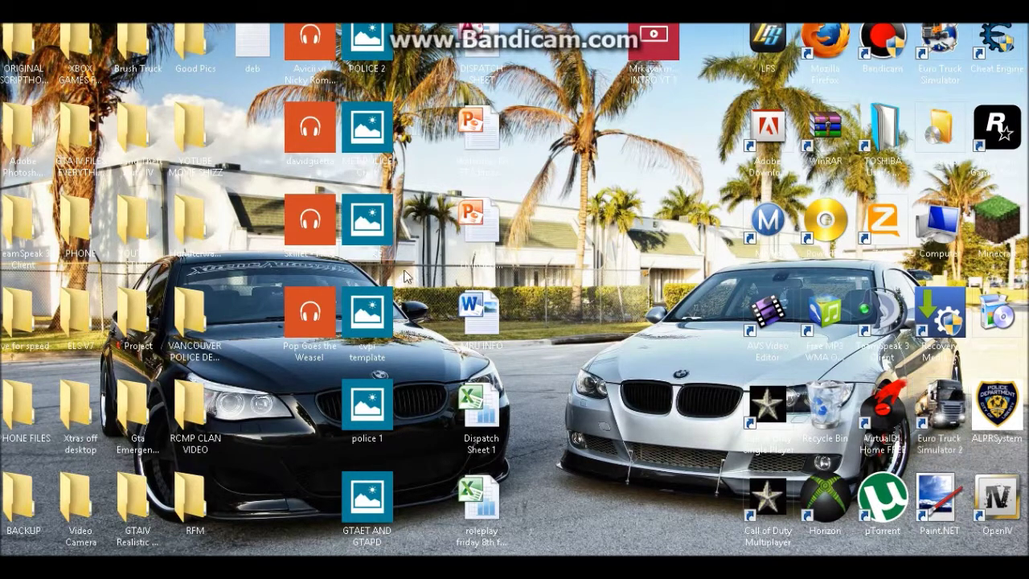
- Browse the Start screen tiles through the last app group and return to the first group
key(super)
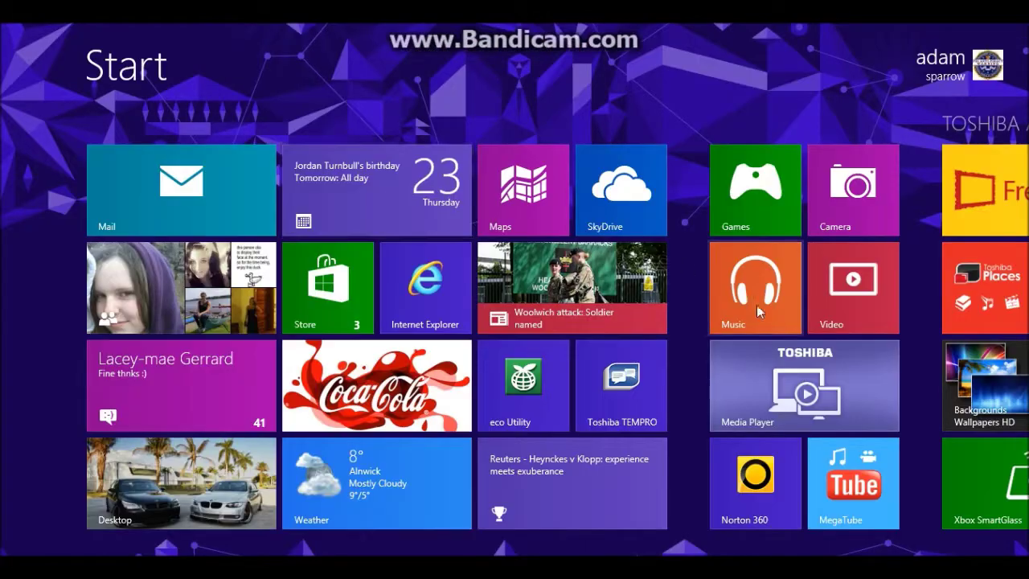
scroll(880, 53, down, 4)
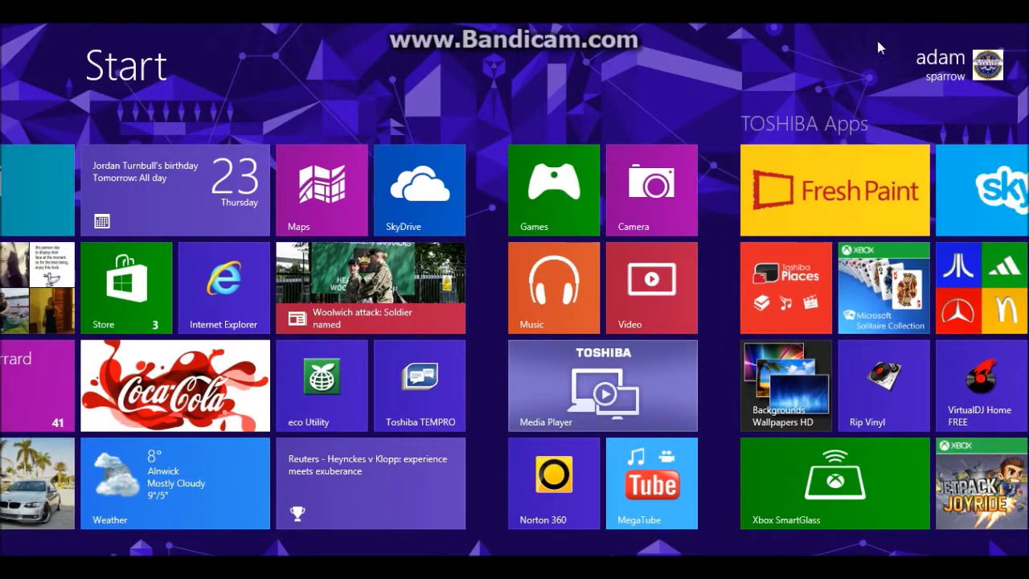
scroll(882, 49, up, 4)
scroll(651, 202, down, 1)
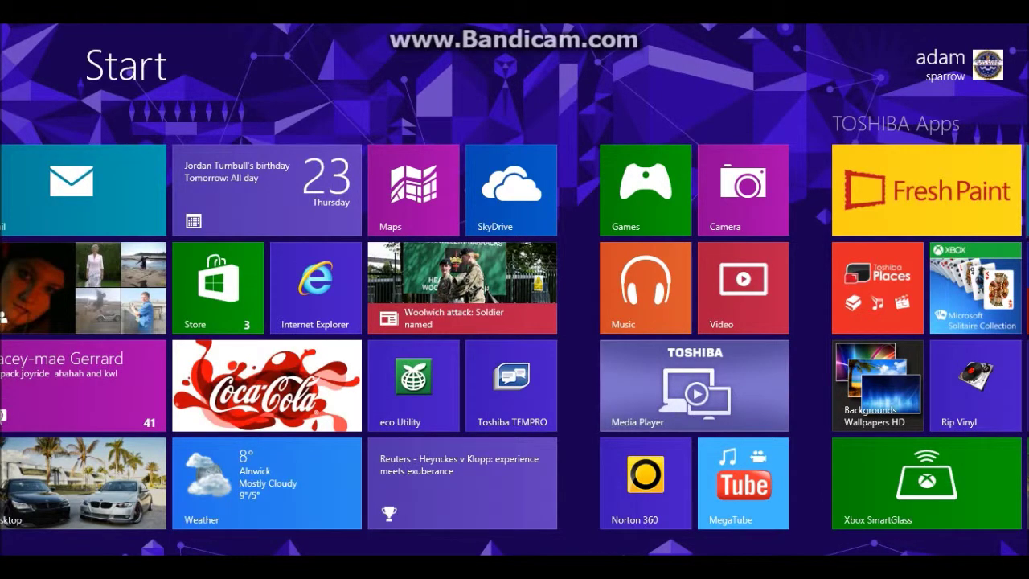
scroll(458, 285, down, 1)
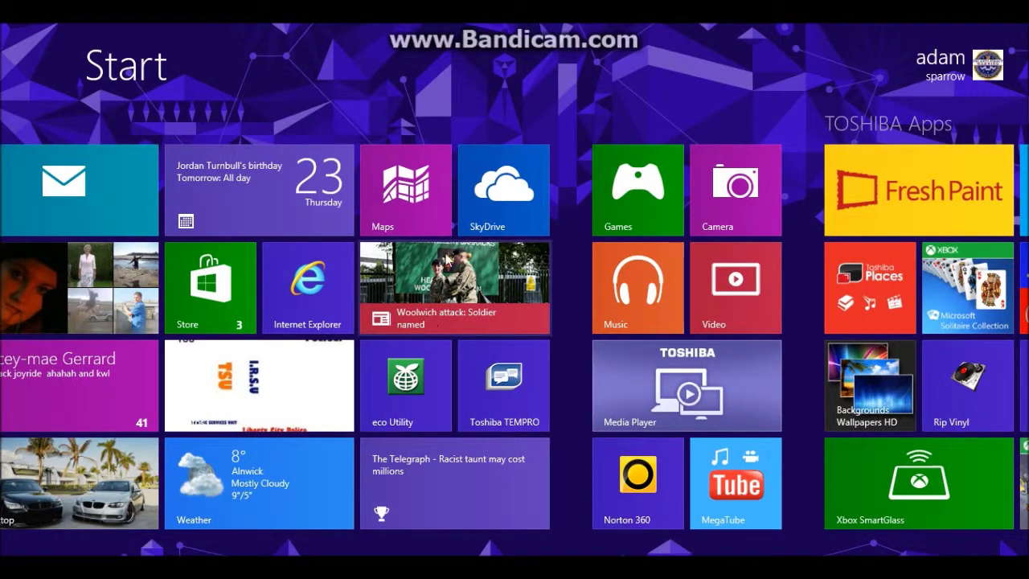
scroll(514, 321, down, 5)
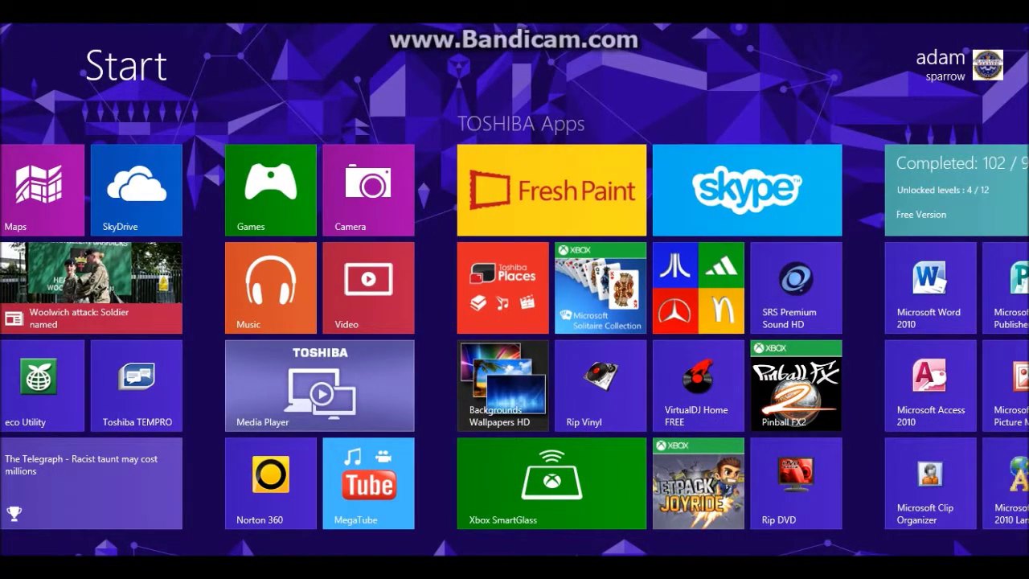
scroll(514, 322, down, 1)
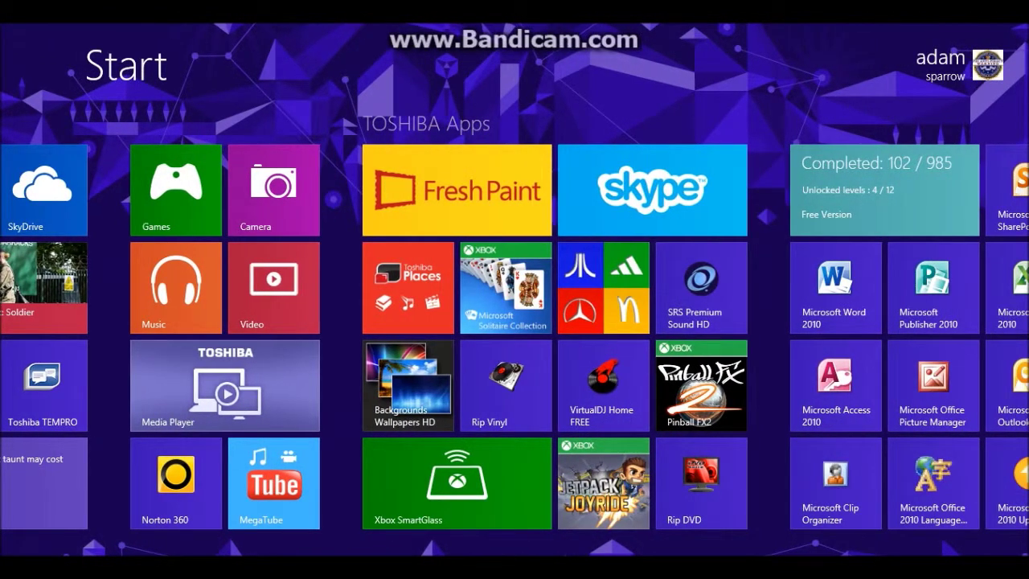
scroll(514, 322, down, 3)
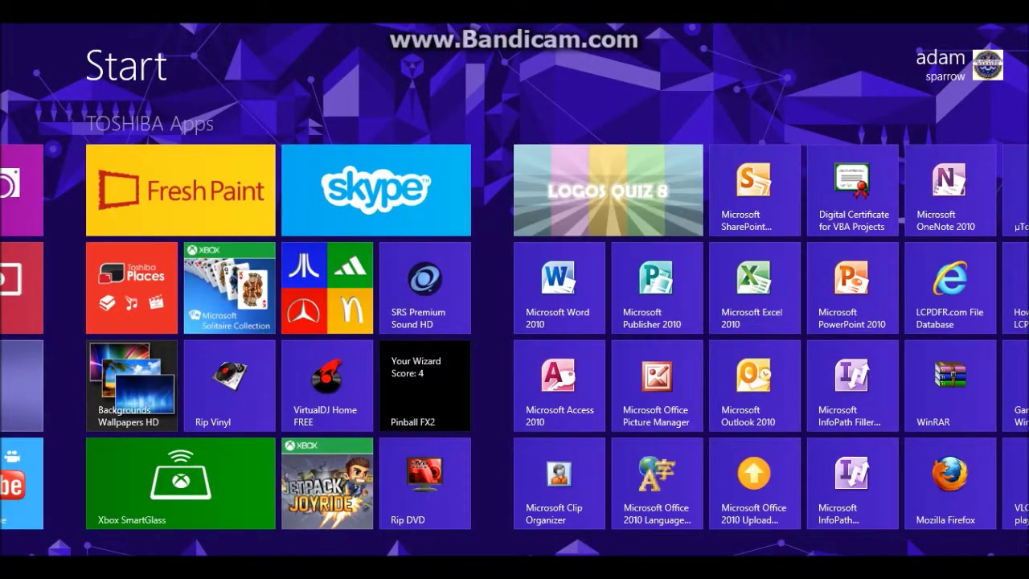
scroll(514, 322, down, 2)
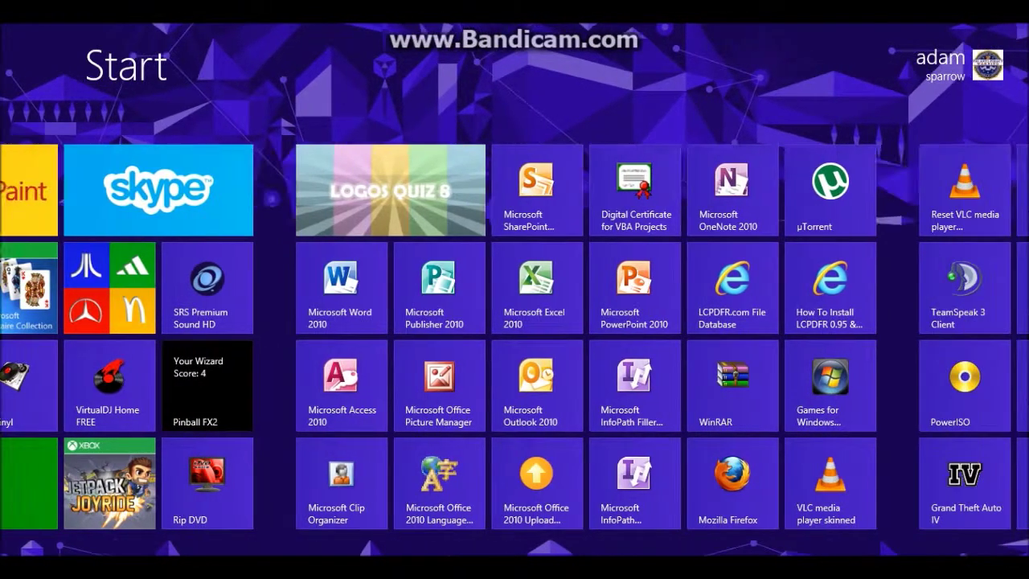
scroll(514, 321, down, 5)
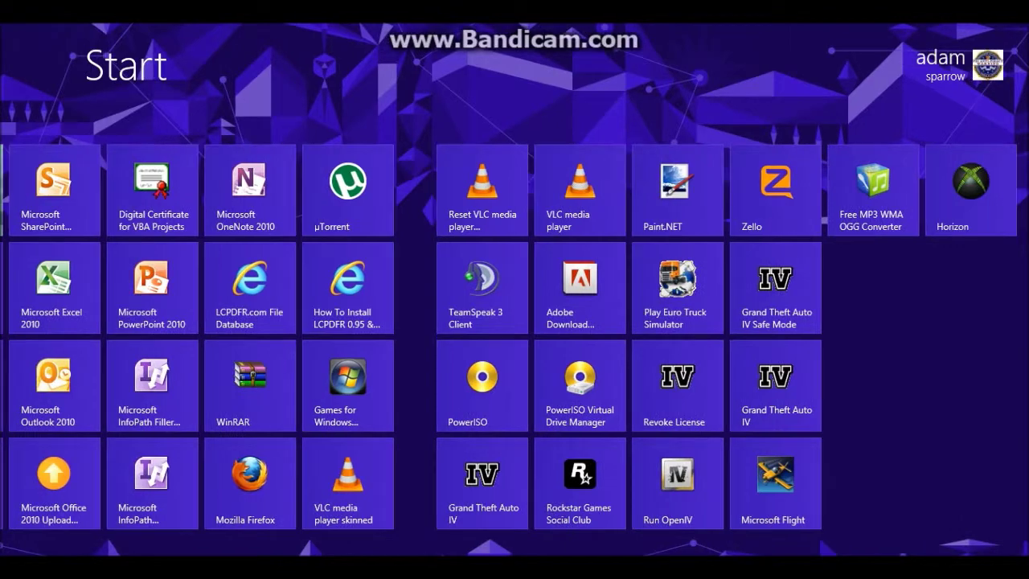
scroll(514, 322, down, 7)
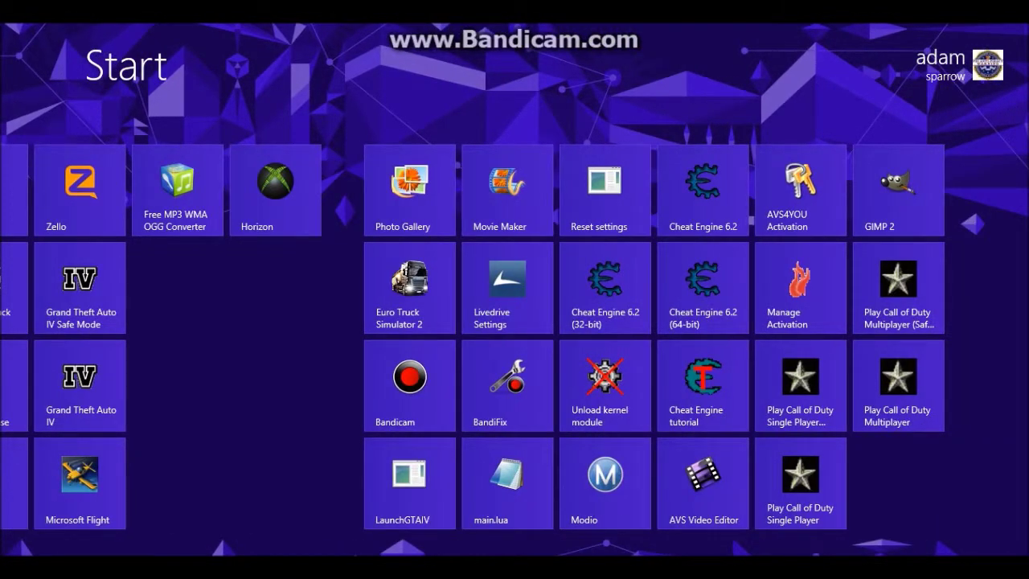
scroll(514, 322, up, 5)
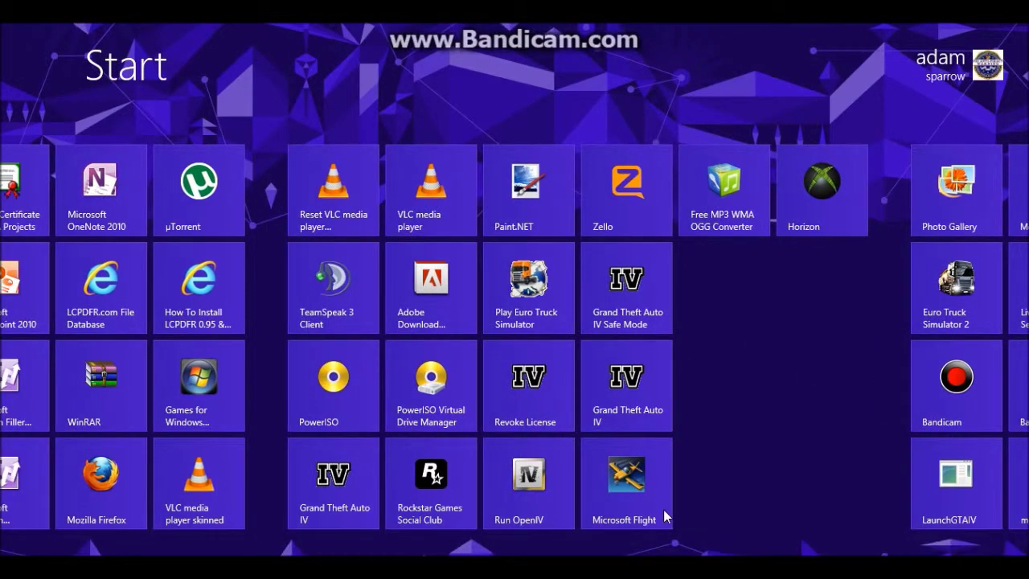
scroll(514, 321, up, 7)
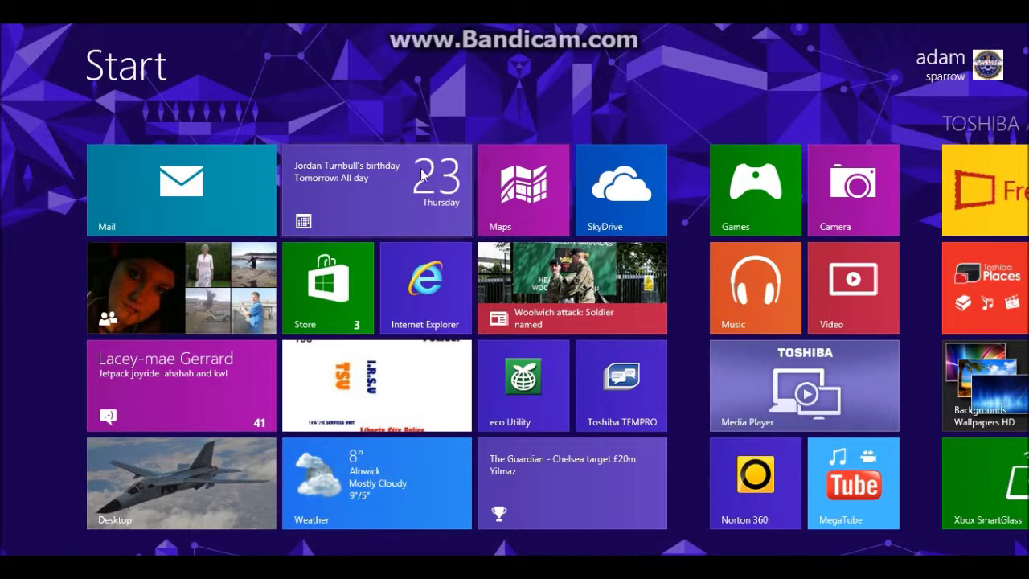
- Open the Mail app and close the running Music, Video and Desktop apps from the app switcher
click(216, 190)
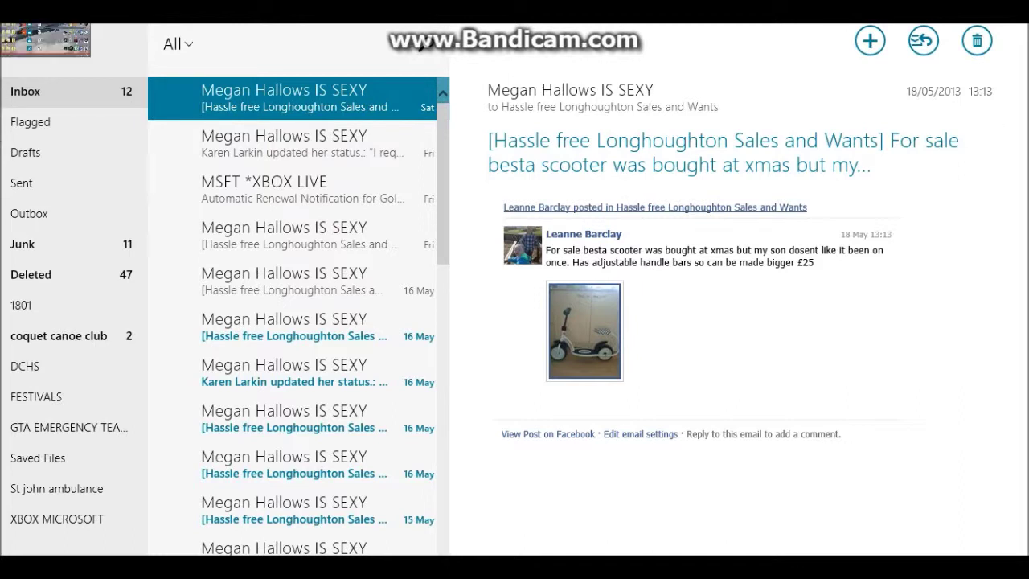
mouse_move(4, 121)
right_click(76, 209)
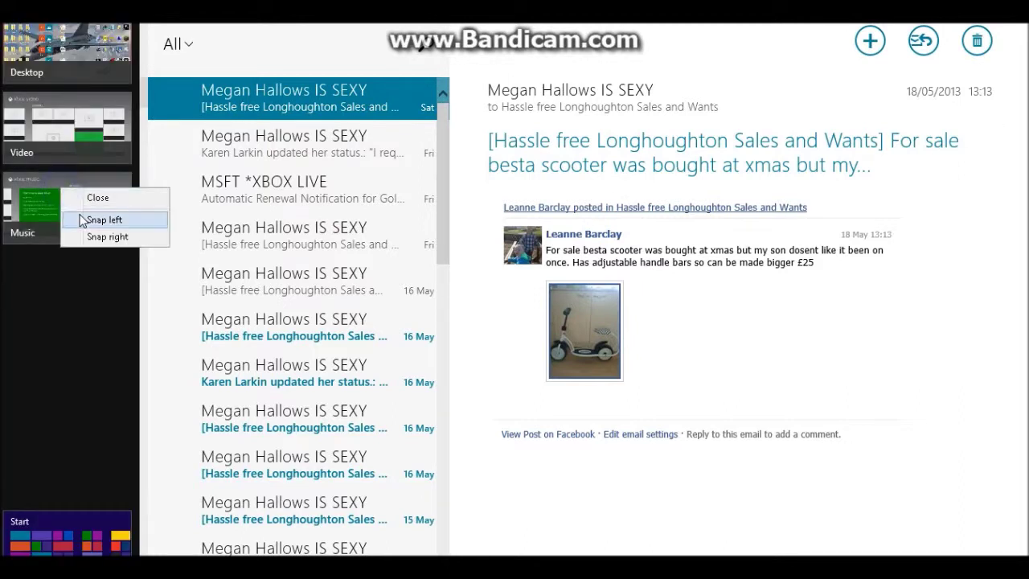
click(90, 199)
right_click(81, 138)
click(89, 152)
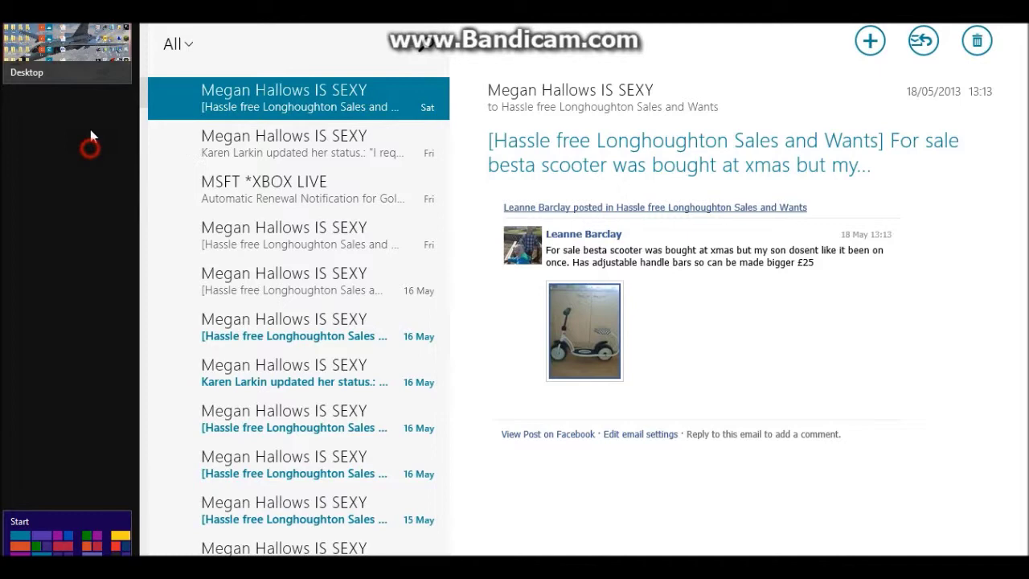
right_click(73, 45)
click(84, 66)
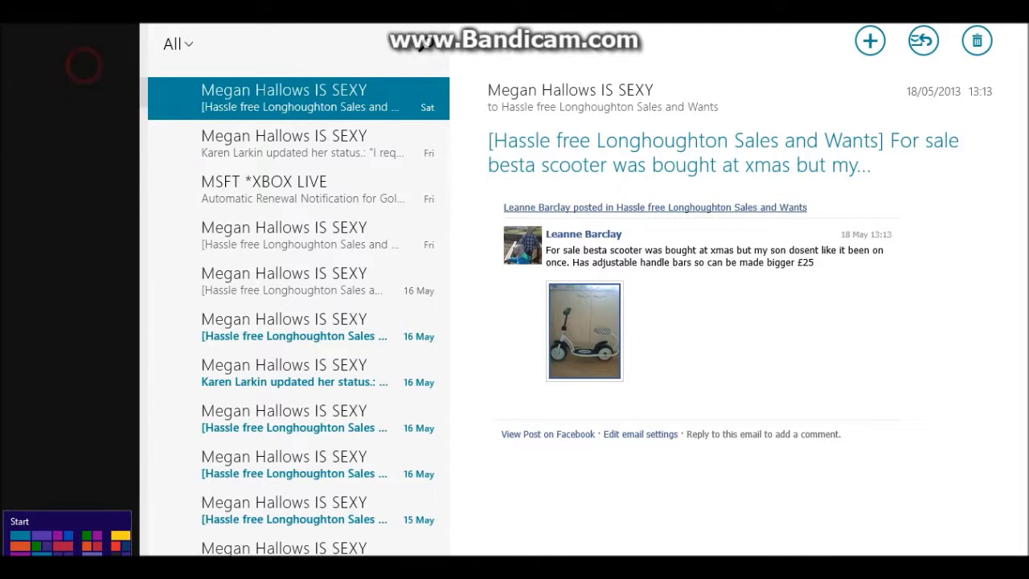
- Try snapping the Mail app to one side of the screen and return it to full screen
drag(580, 46, 2, 395)
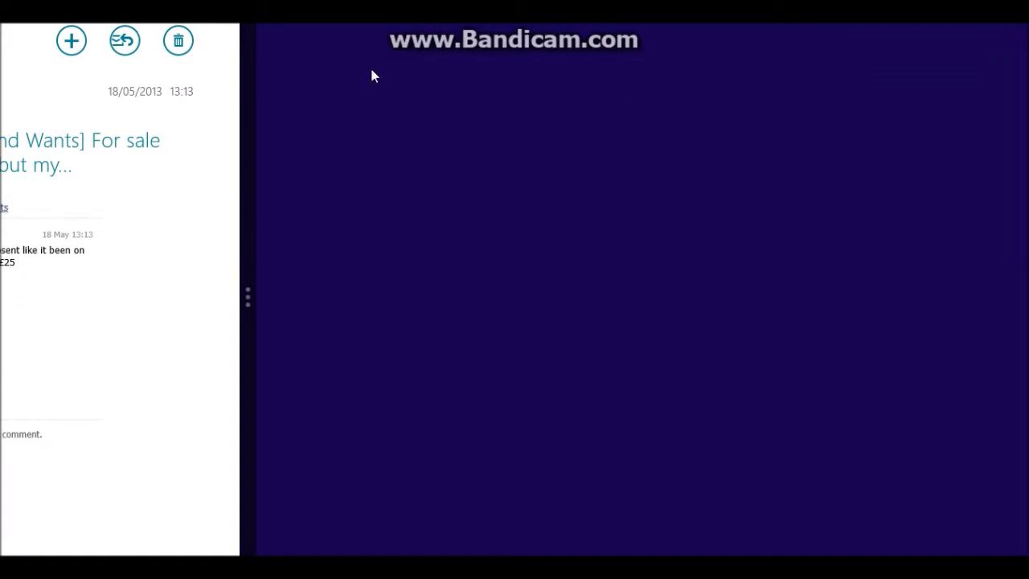
drag(340, 28, 523, 61)
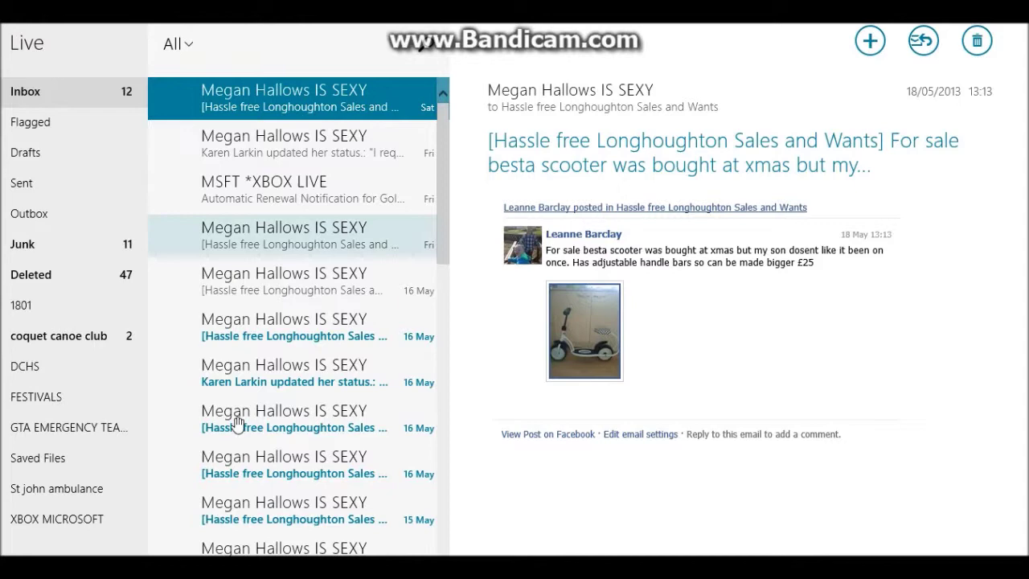
- Open the Photos app from the Start screen, look over its albums and open the Pictures library
key(super)
click(327, 392)
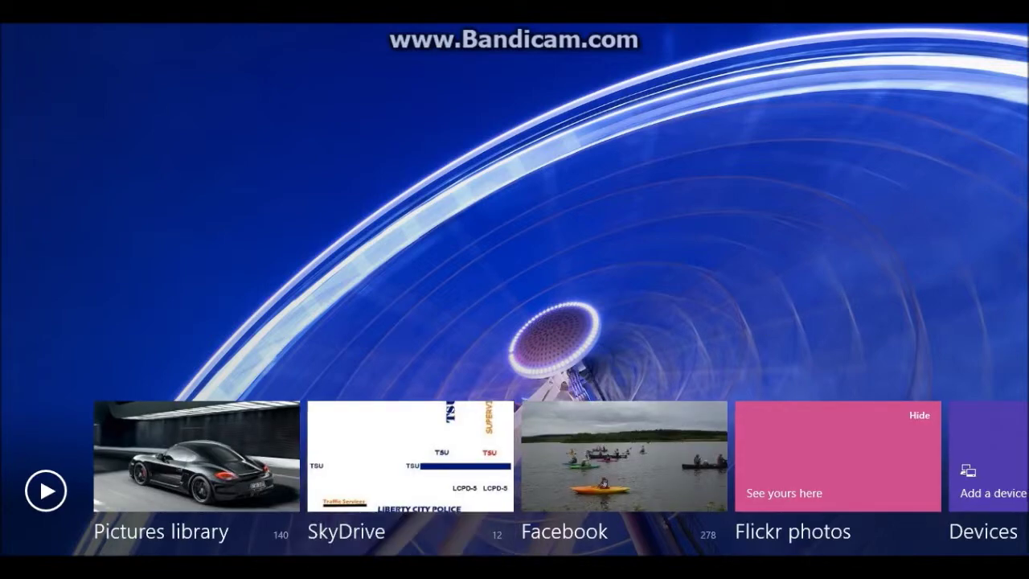
scroll(113, 430, down, 2)
scroll(476, 456, up, 2)
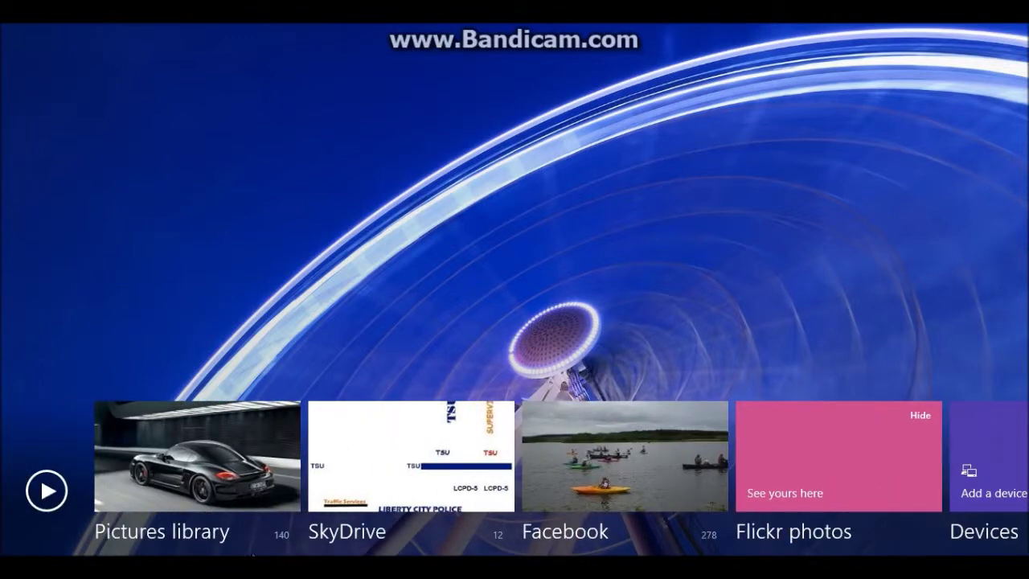
click(151, 433)
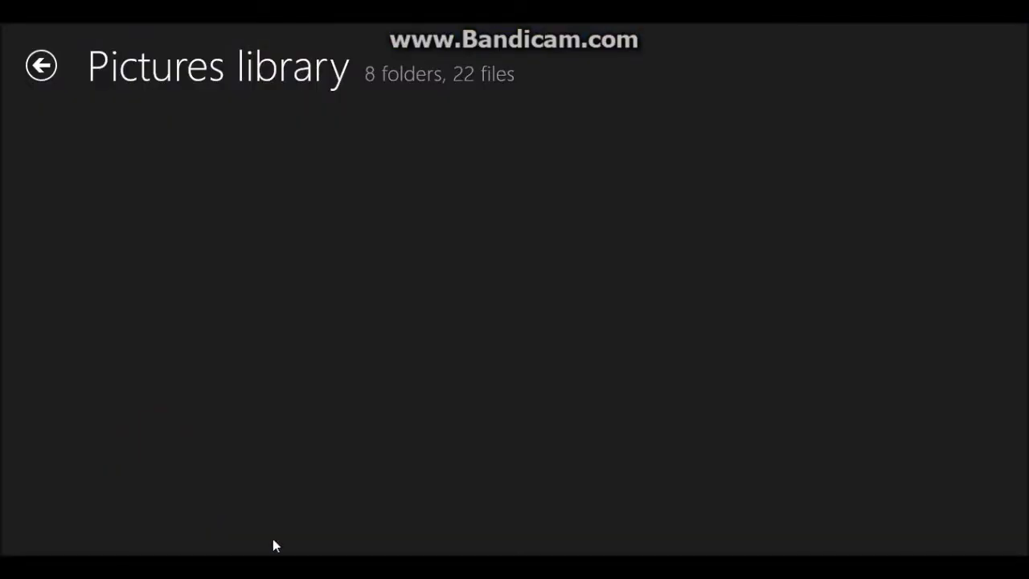
- Look through the folders of the Pictures library and go back to browse the albums on the Photos home page
scroll(514, 306, down, 2)
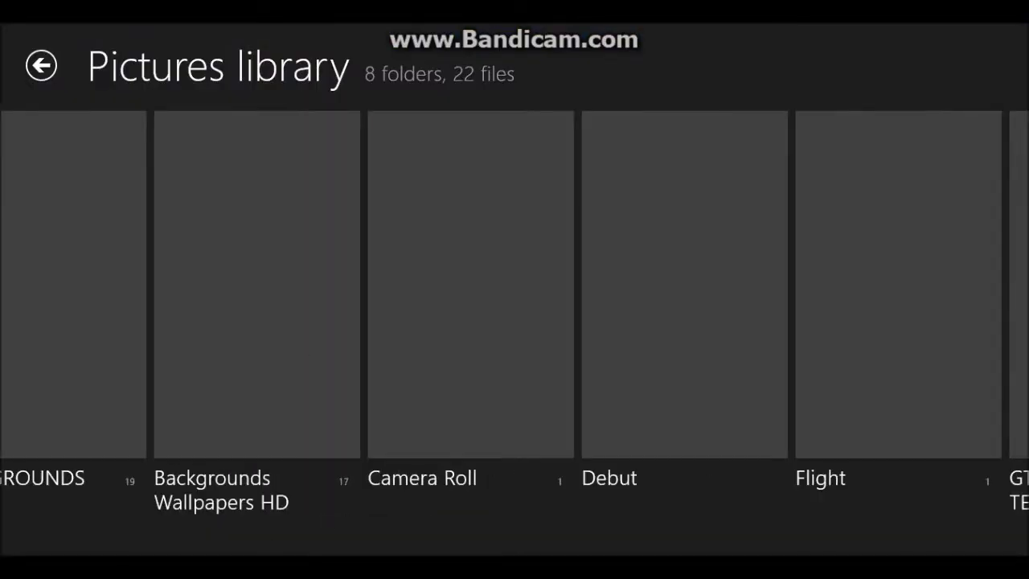
scroll(515, 306, down, 10)
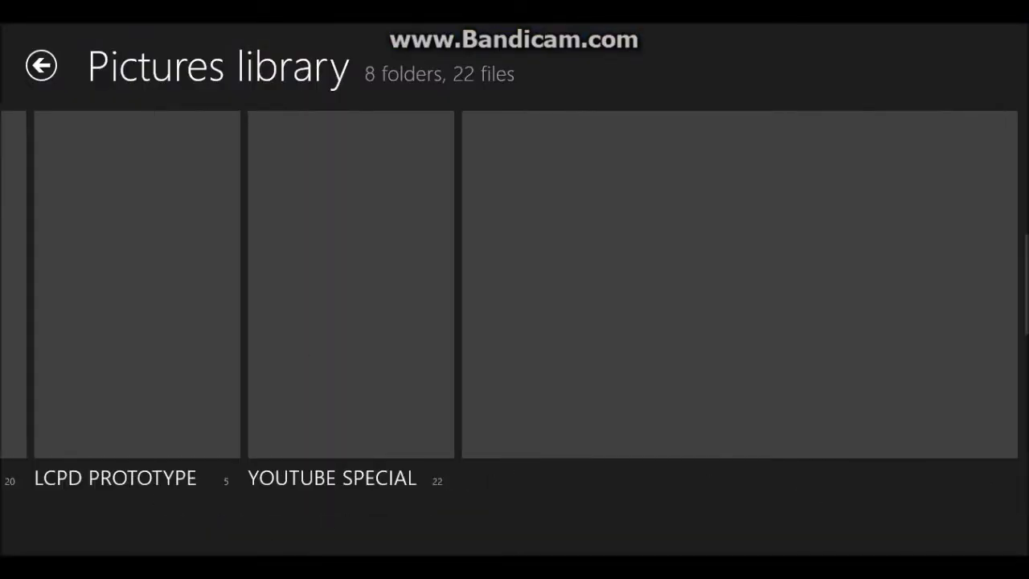
scroll(515, 305, down, 2)
scroll(514, 305, up, 15)
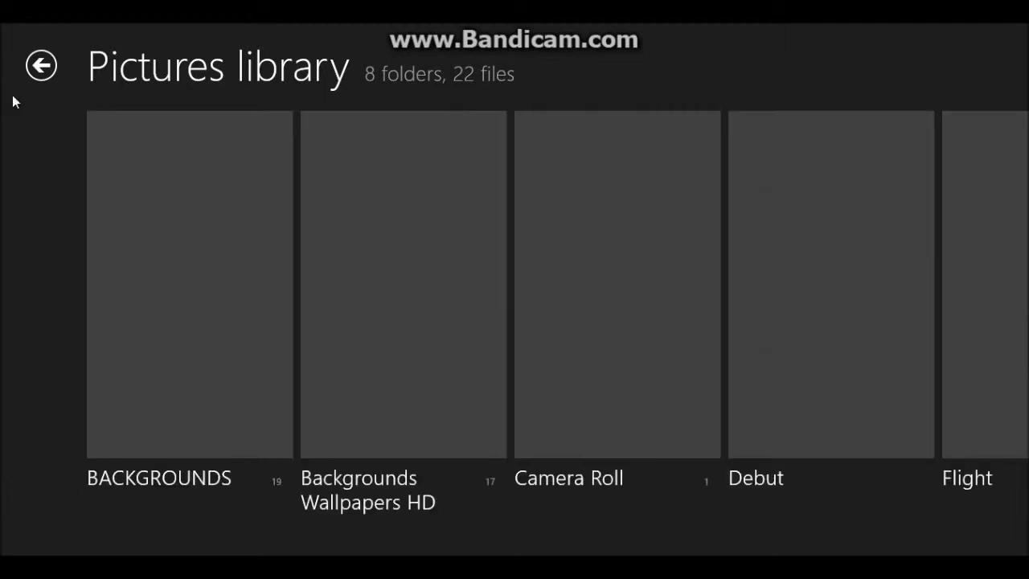
click(41, 65)
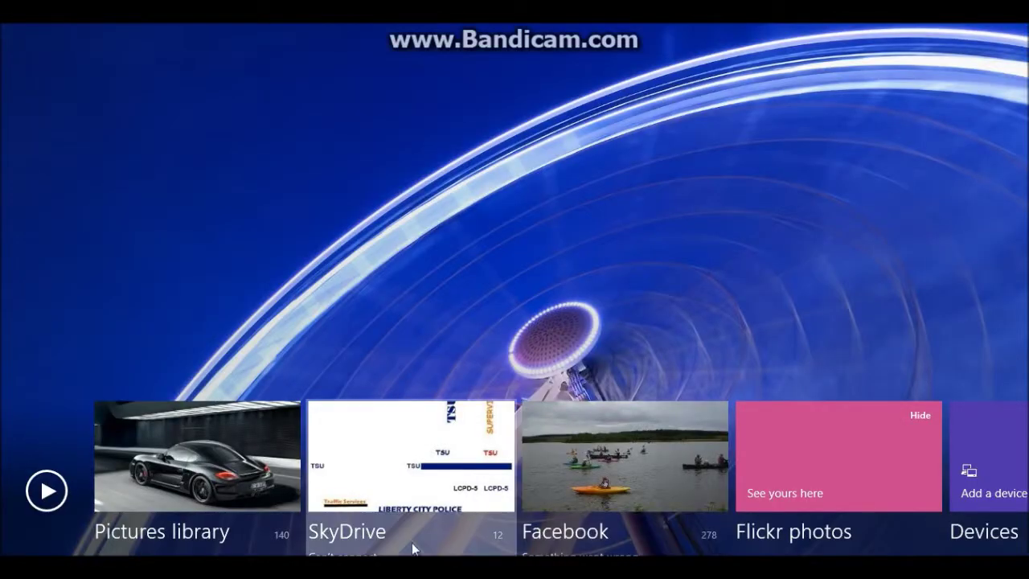
scroll(412, 549, down, 2)
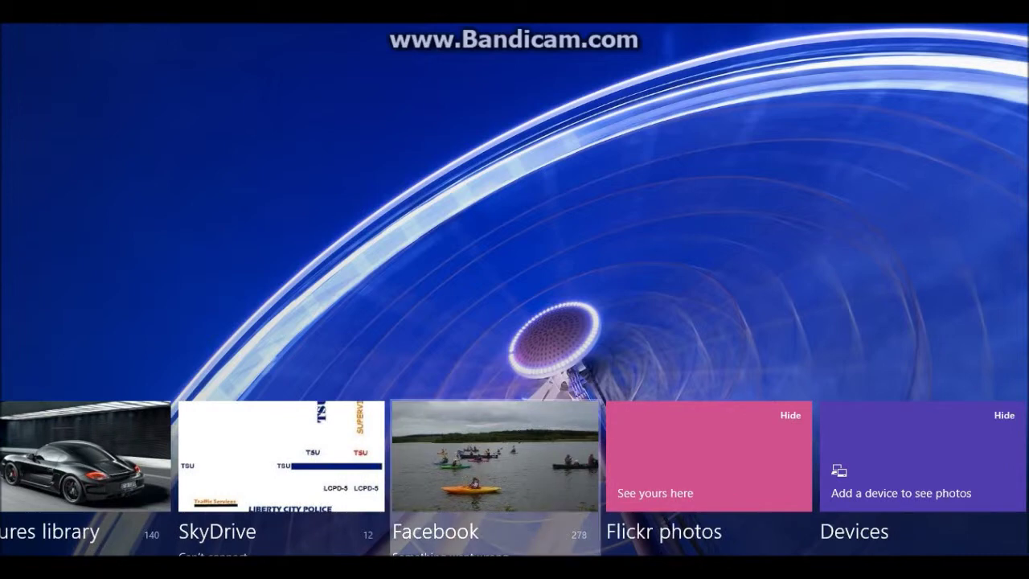
scroll(514, 478, down, 1)
scroll(45, 533, up, 3)
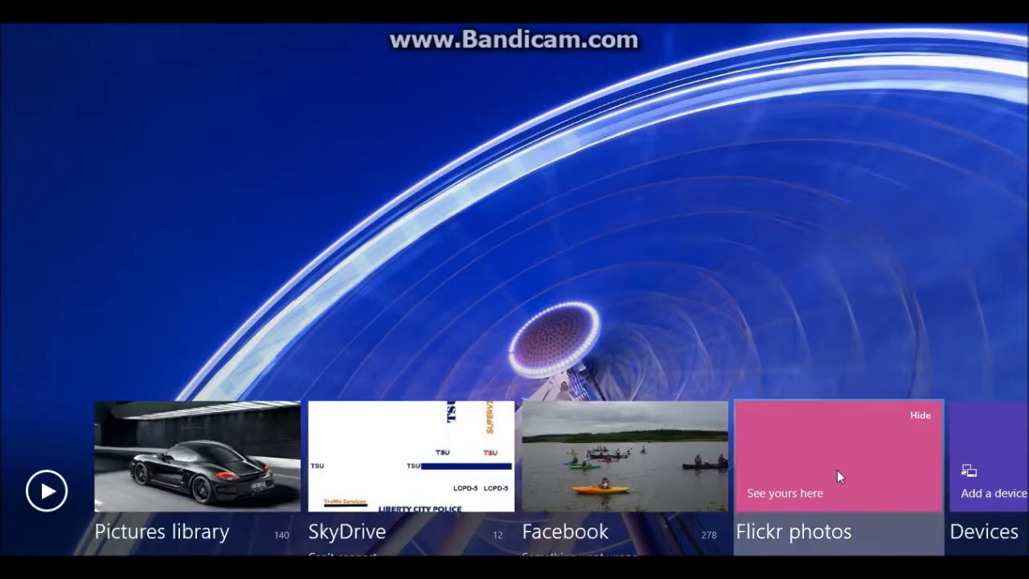
- Switch back to Mail, return to the Start screen and open the Messaging app from the first tile group
click(25, 40)
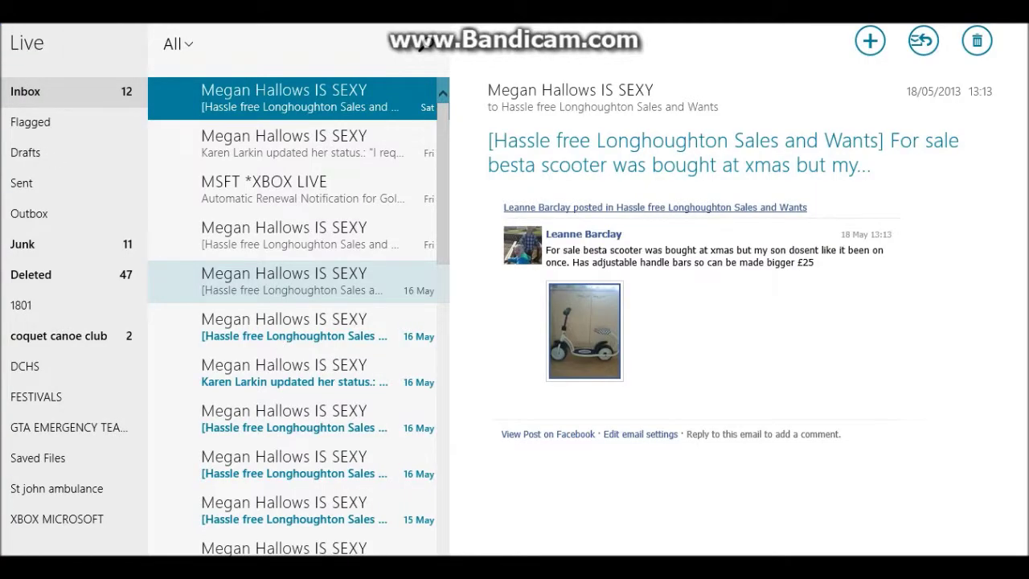
click(1004, 291)
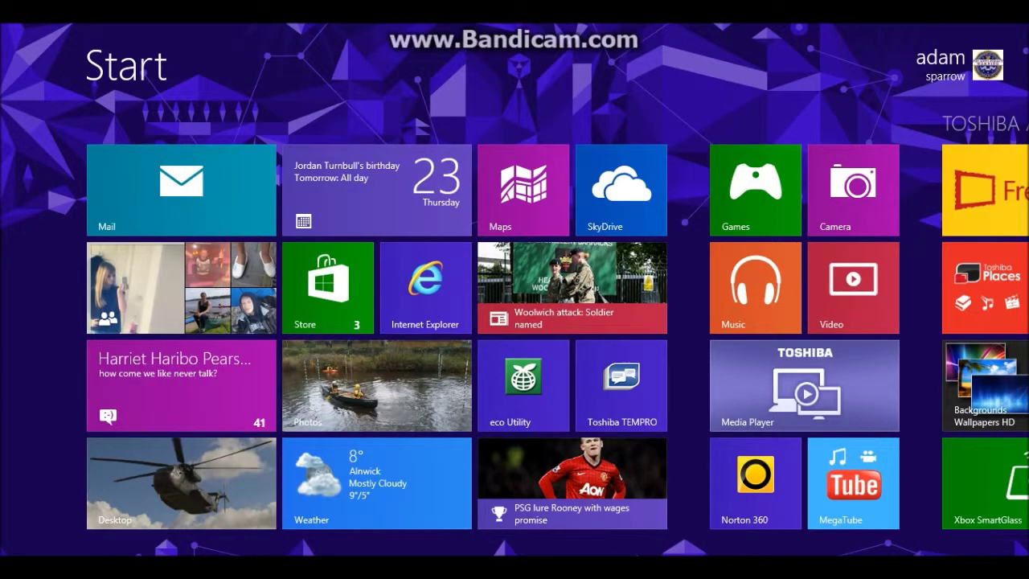
scroll(514, 337, down, 10)
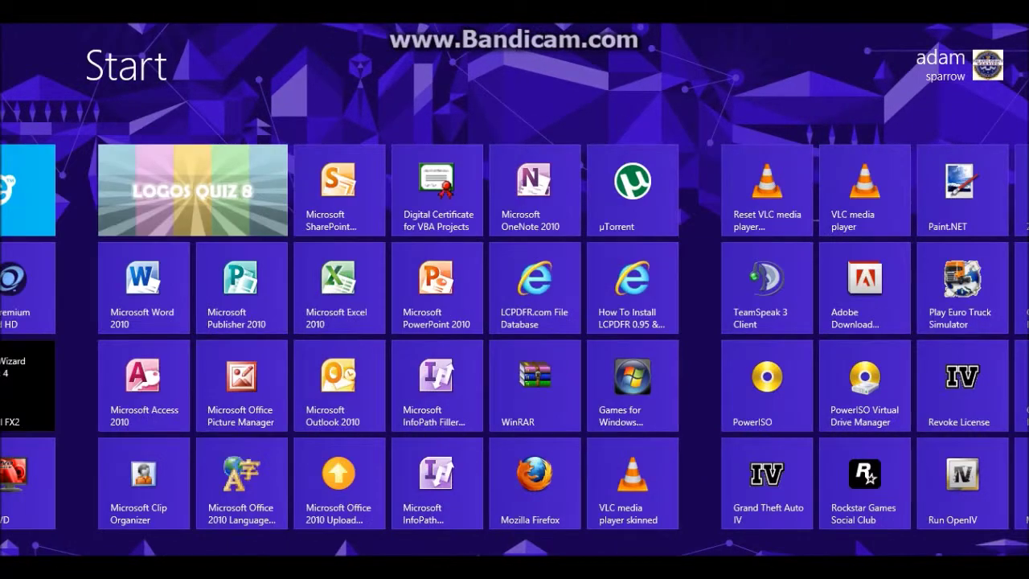
scroll(514, 337, up, 10)
click(191, 354)
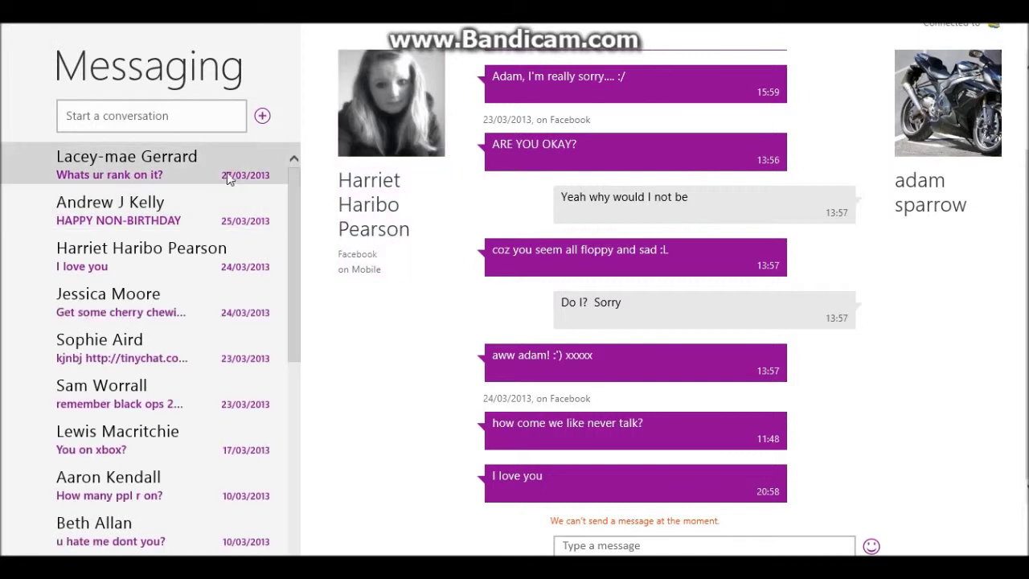
- View the second and third conversations in the Messaging list and switch back to the Mail app
click(219, 215)
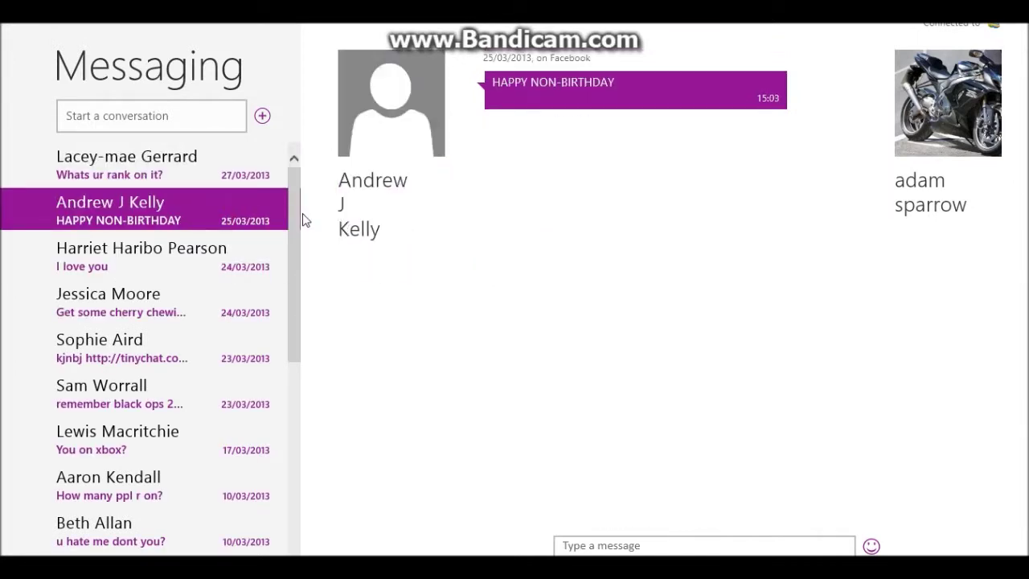
click(241, 257)
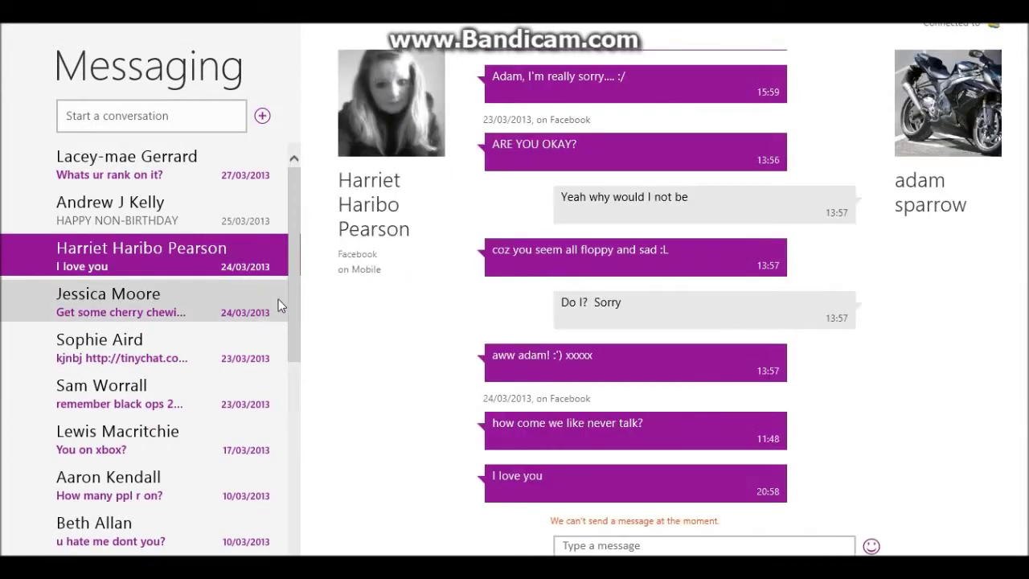
click(291, 316)
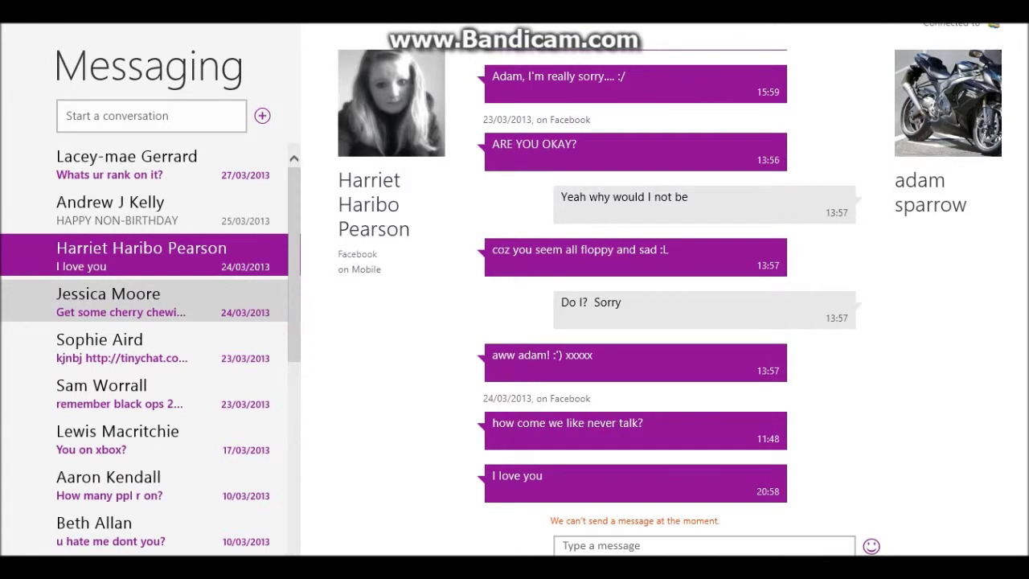
drag(286, 531, 291, 378)
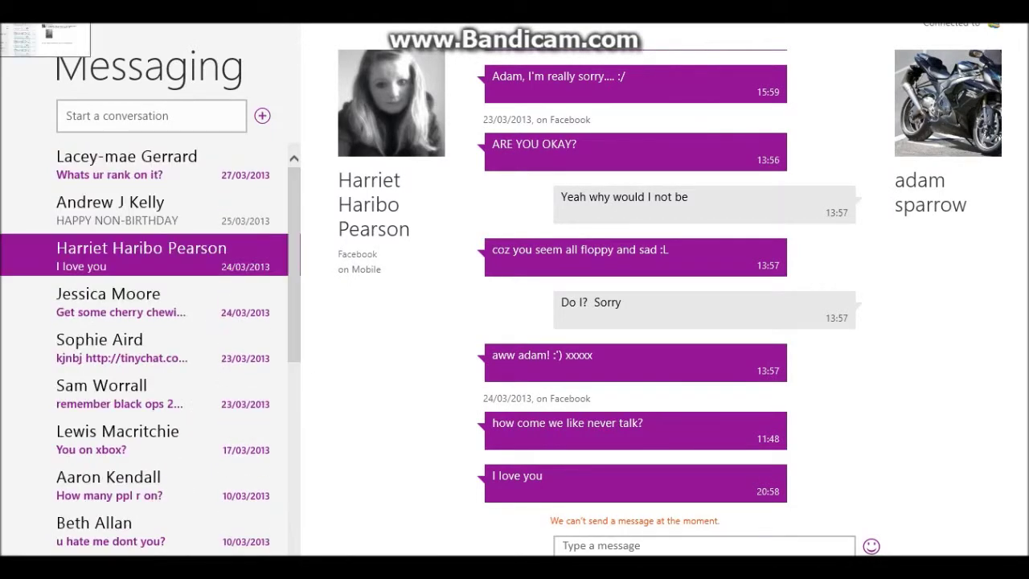
click(41, 39)
right_click(36, 37)
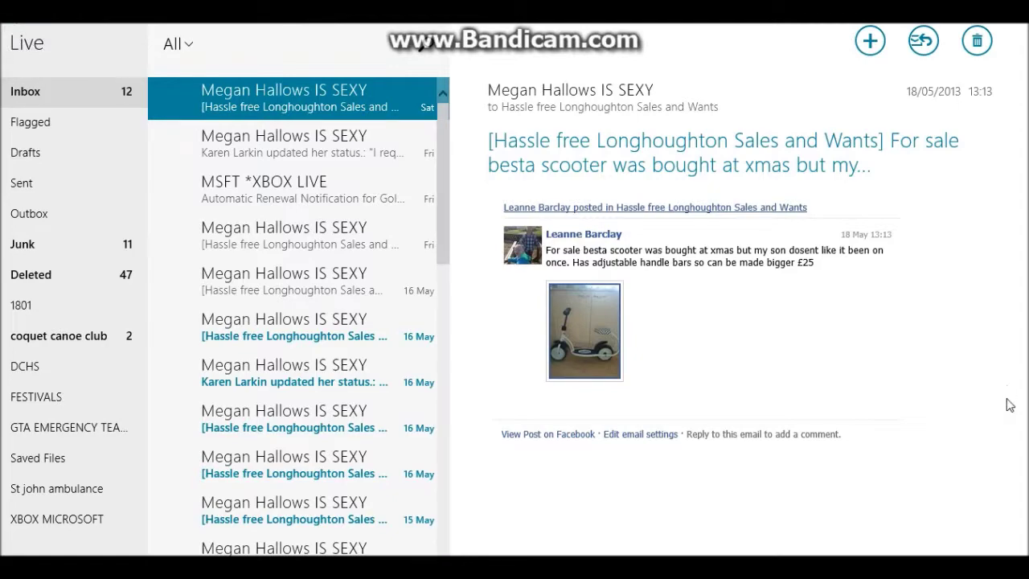
- Browse the Start screen tiles from the first group through the last group and back
key(super)
scroll(514, 321, down, 5)
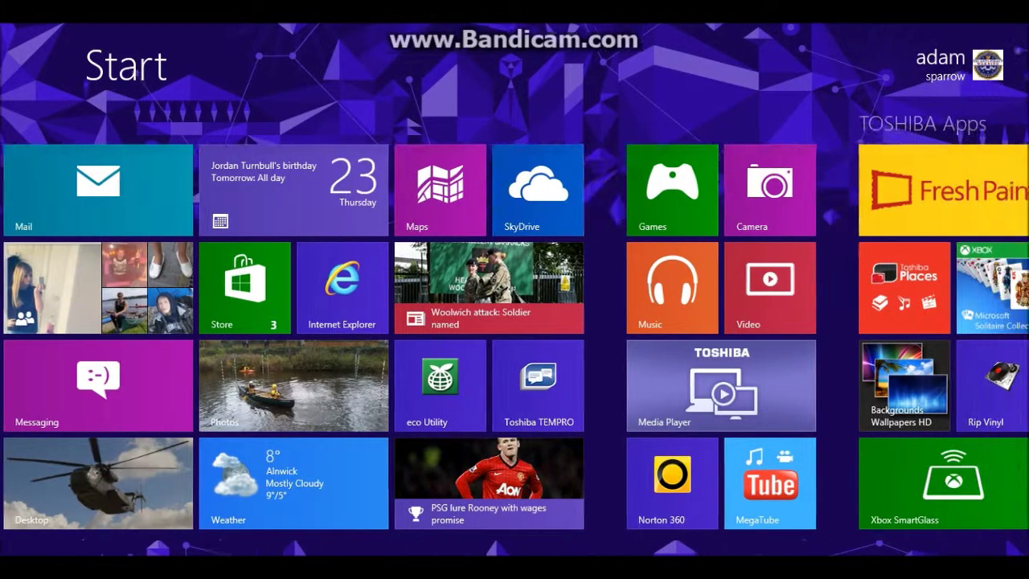
scroll(514, 321, down, 10)
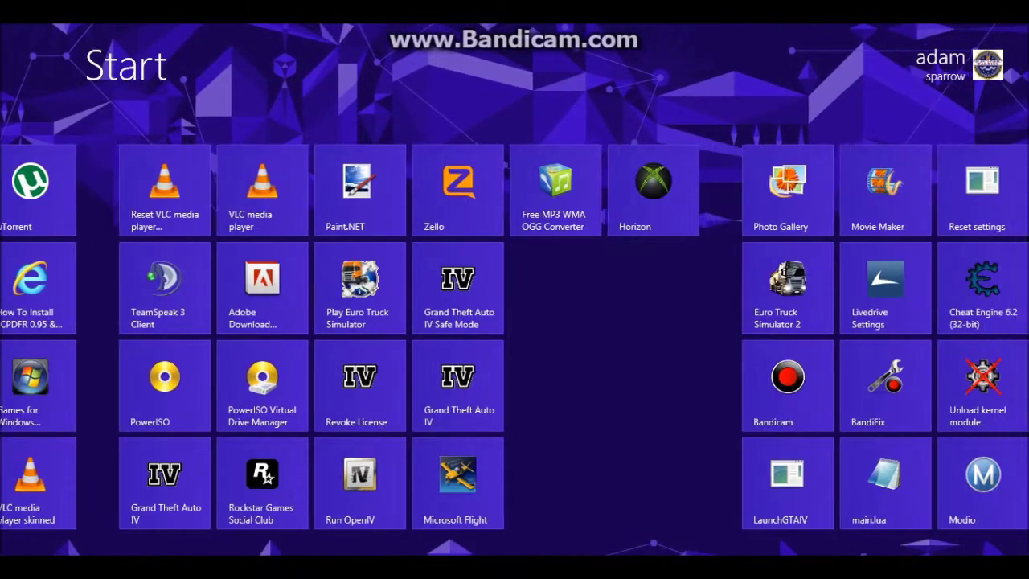
scroll(515, 322, down, 3)
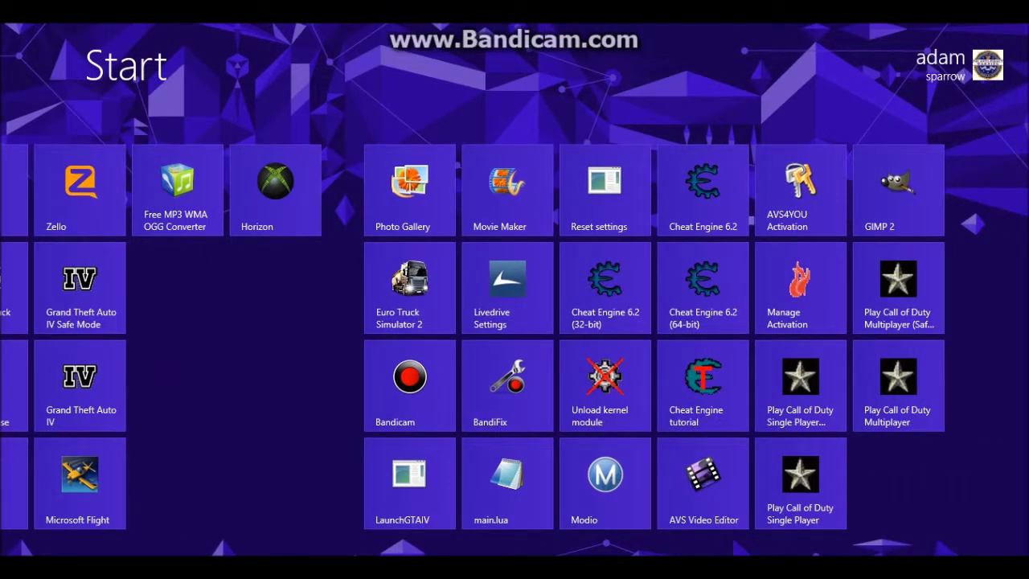
scroll(514, 321, up, 10)
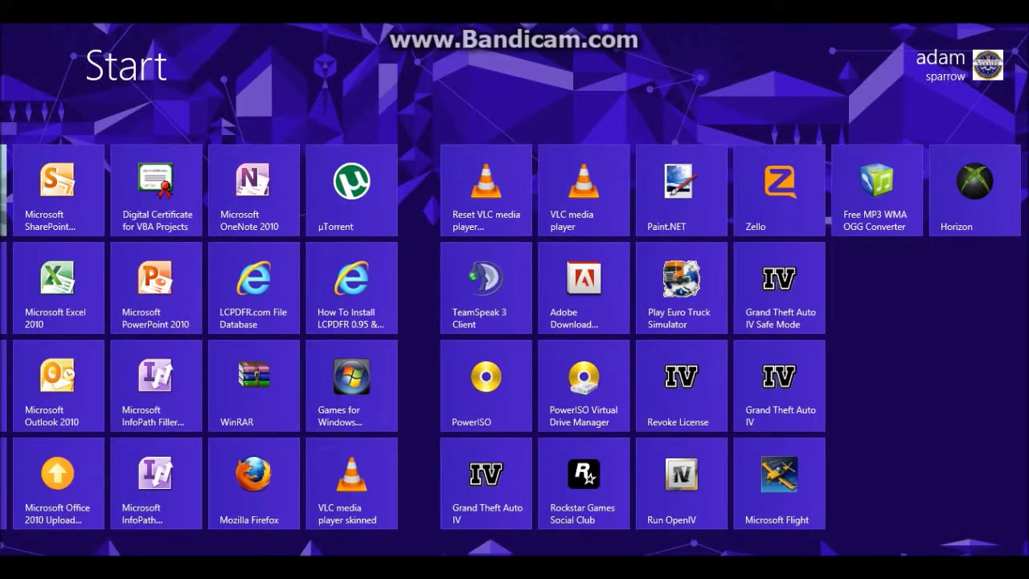
scroll(515, 322, up, 5)
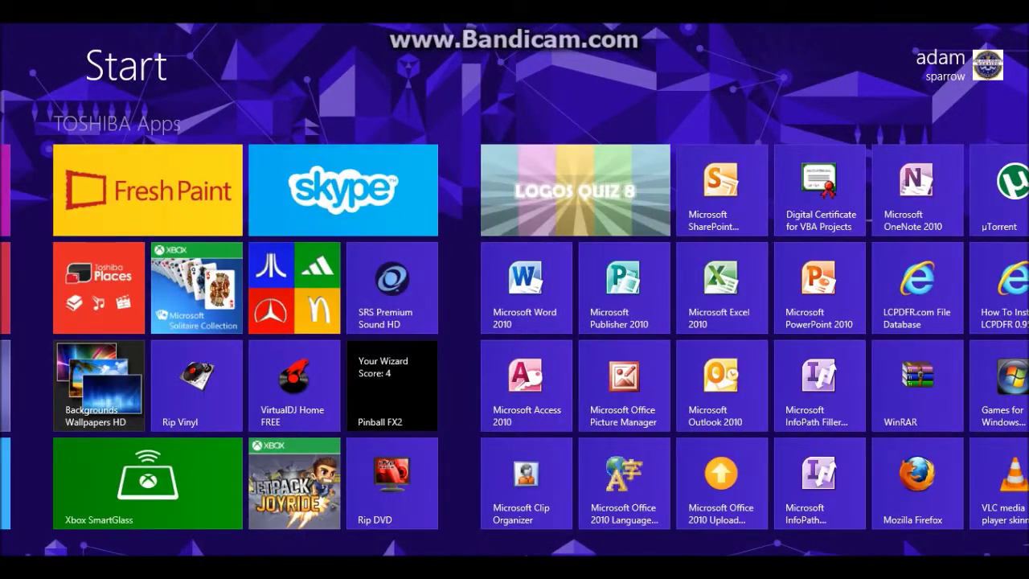
scroll(434, 549, up, 3)
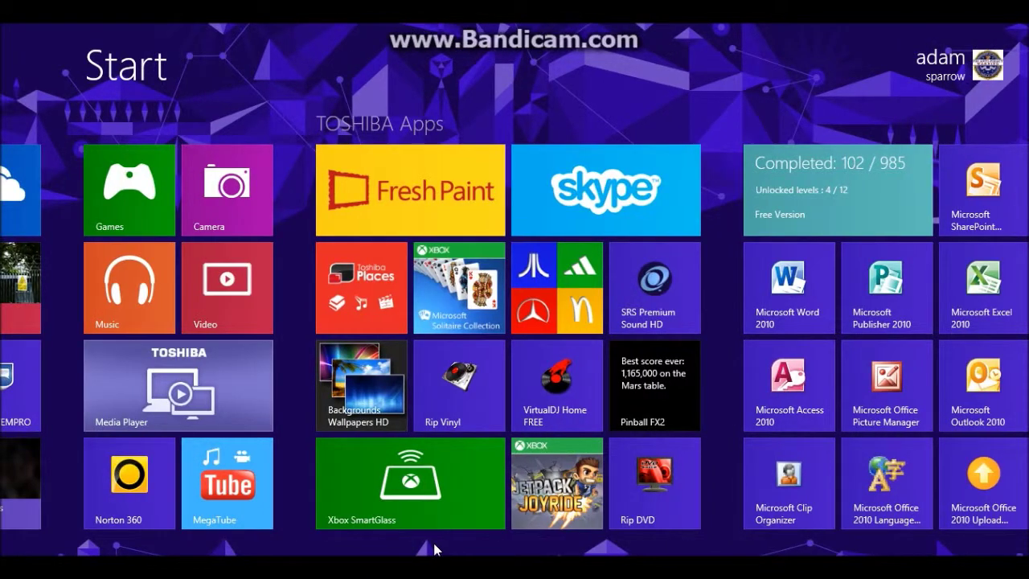
scroll(428, 549, up, 1)
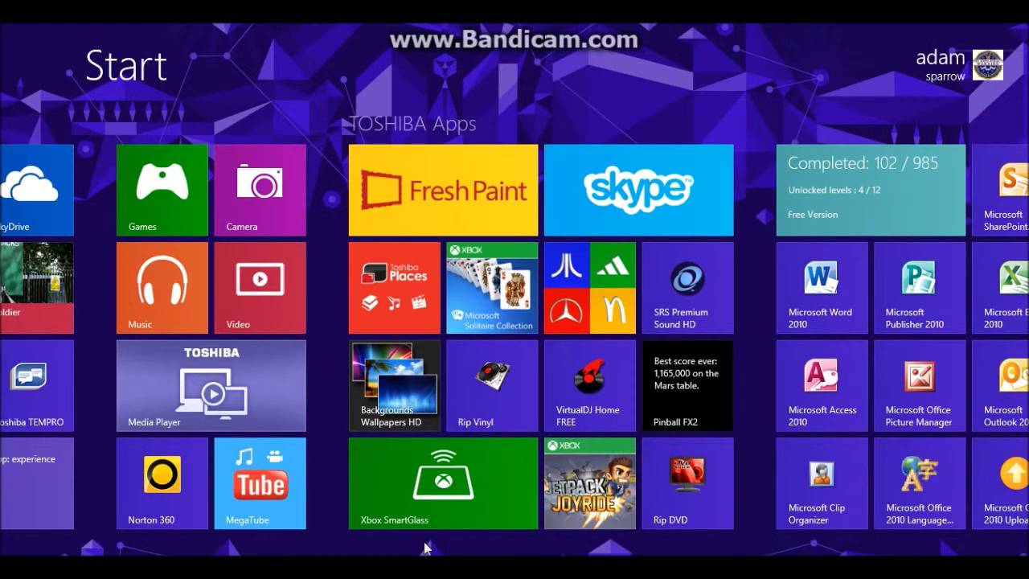
scroll(425, 548, up, 5)
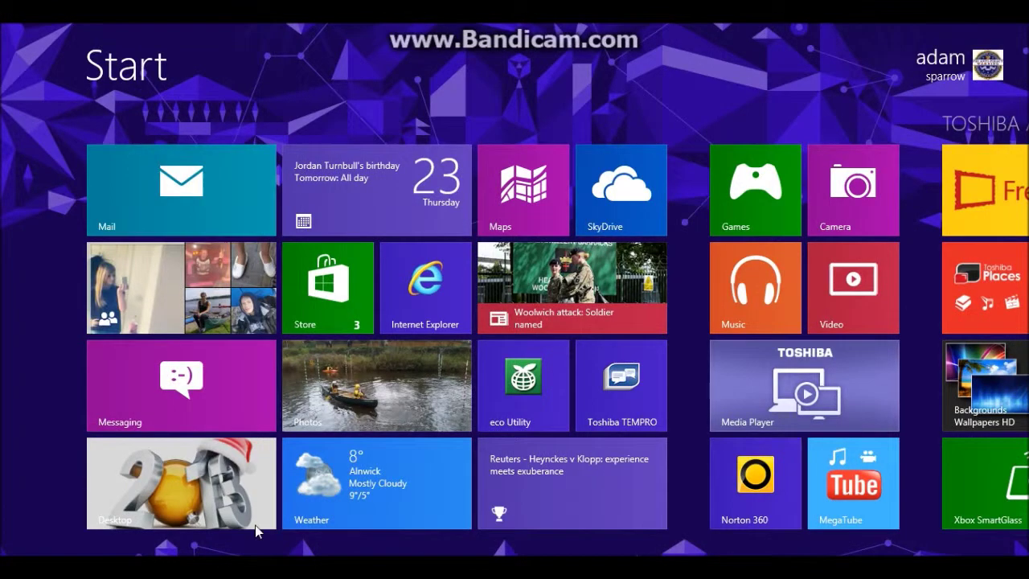
scroll(316, 526, down, 1)
scroll(317, 527, up, 3)
- Open the desktop from the Start screen and switch to the next desktop background
click(181, 483)
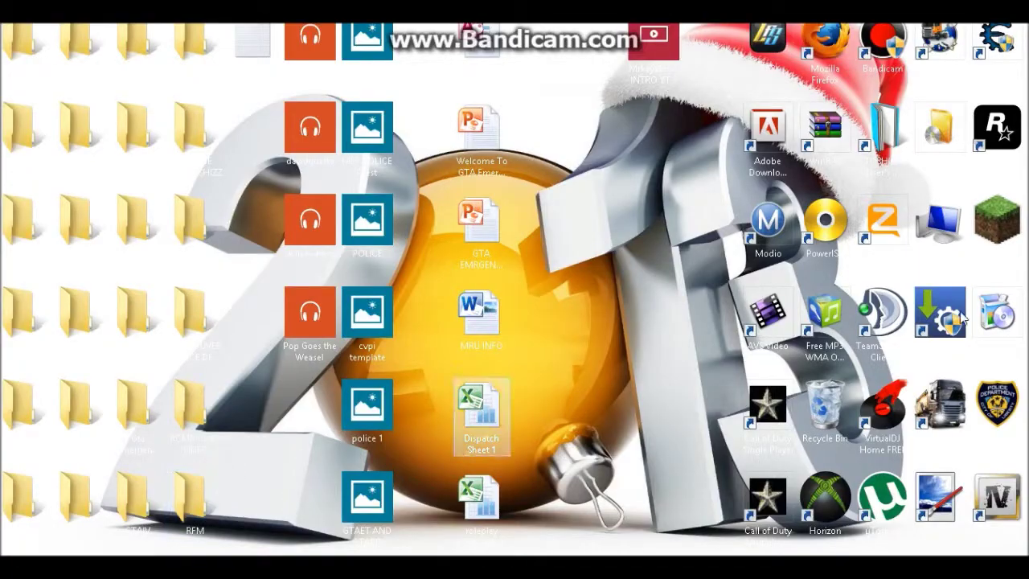
right_click(606, 154)
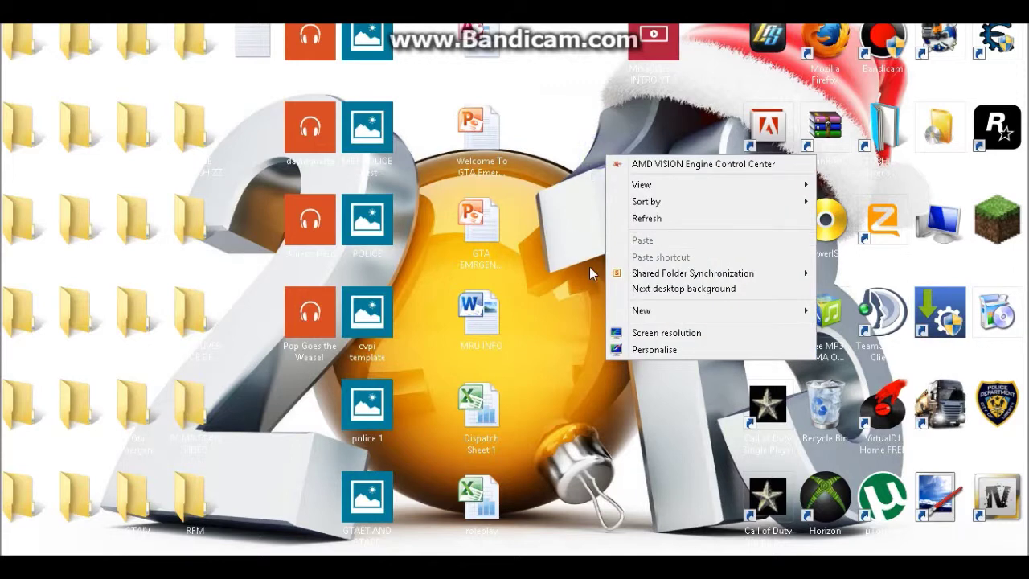
click(611, 290)
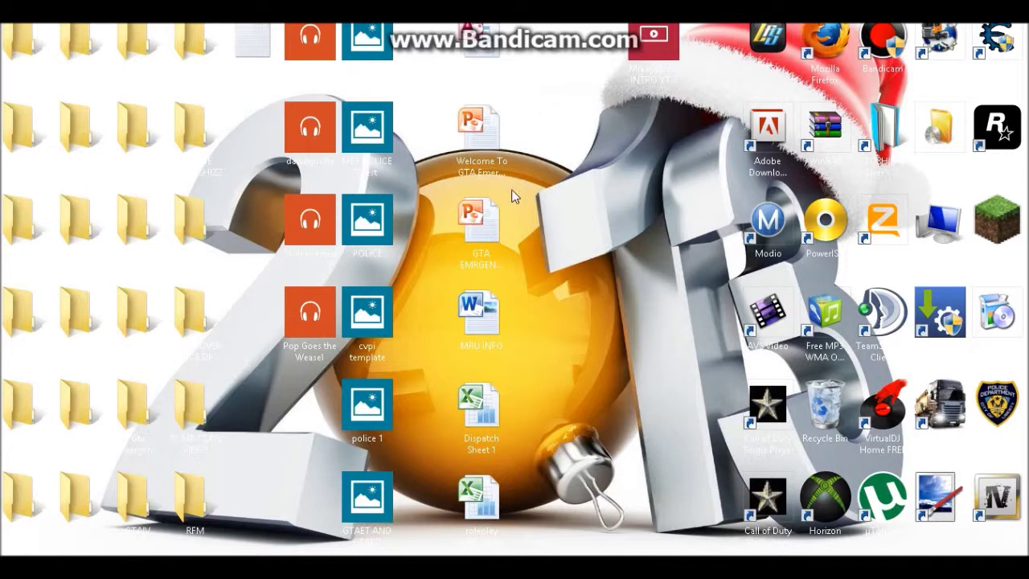
- Open the Computer window from the desktop, look over its Computer commands and drives, and close the window
mouse_move(1028, 25)
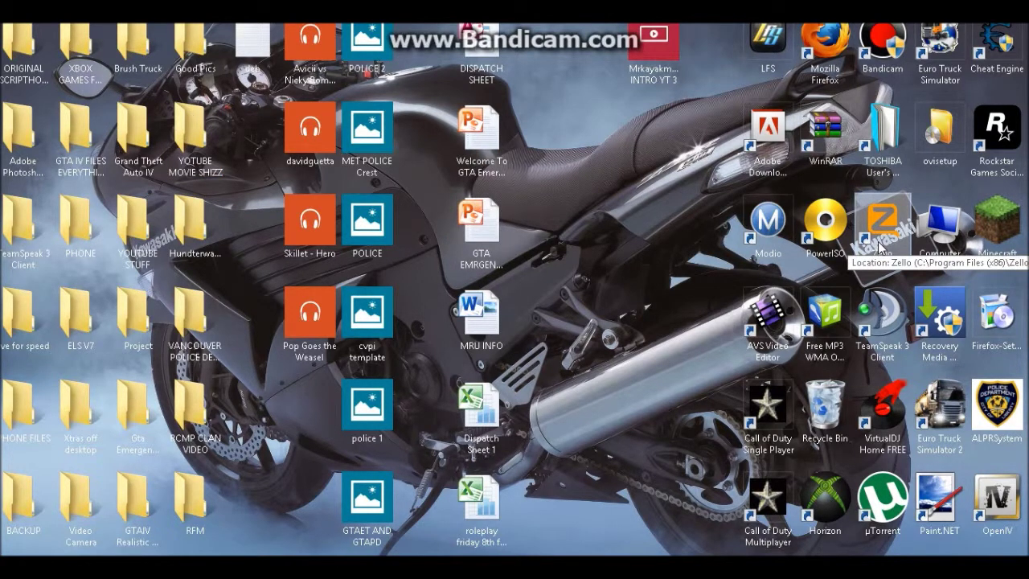
double_click(955, 233)
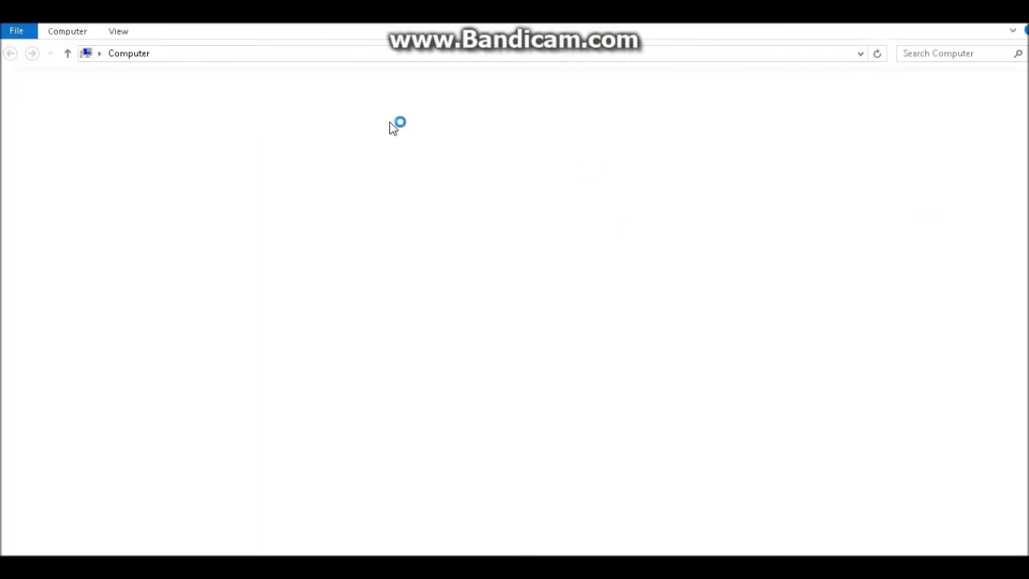
click(77, 30)
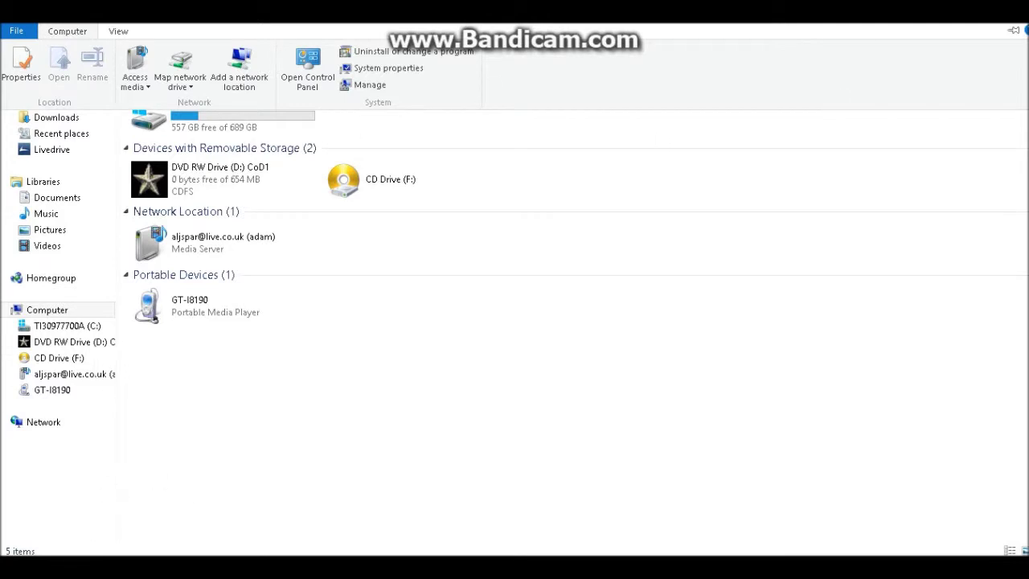
mouse_move(1014, 51)
right_click(80, 563)
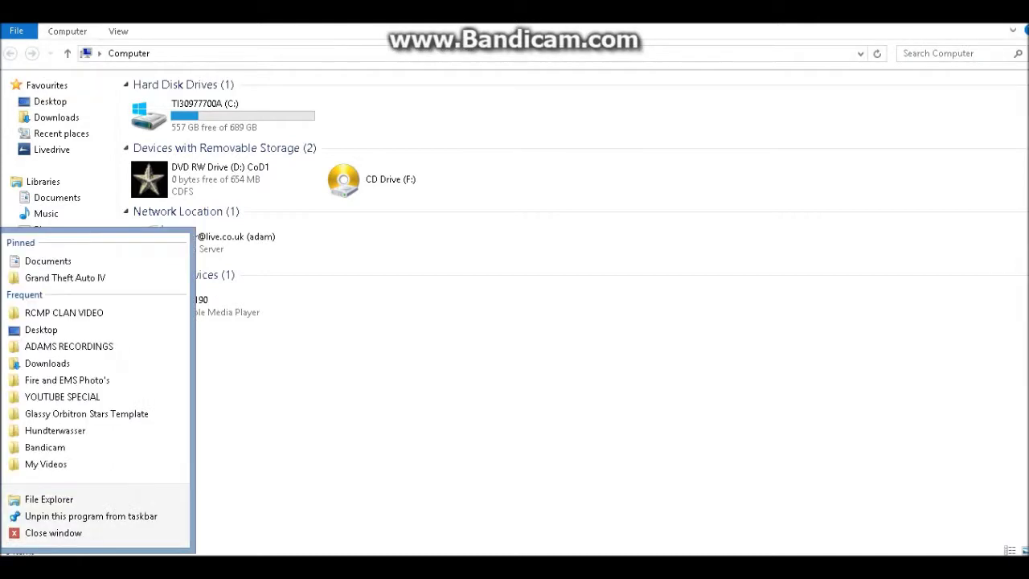
click(69, 533)
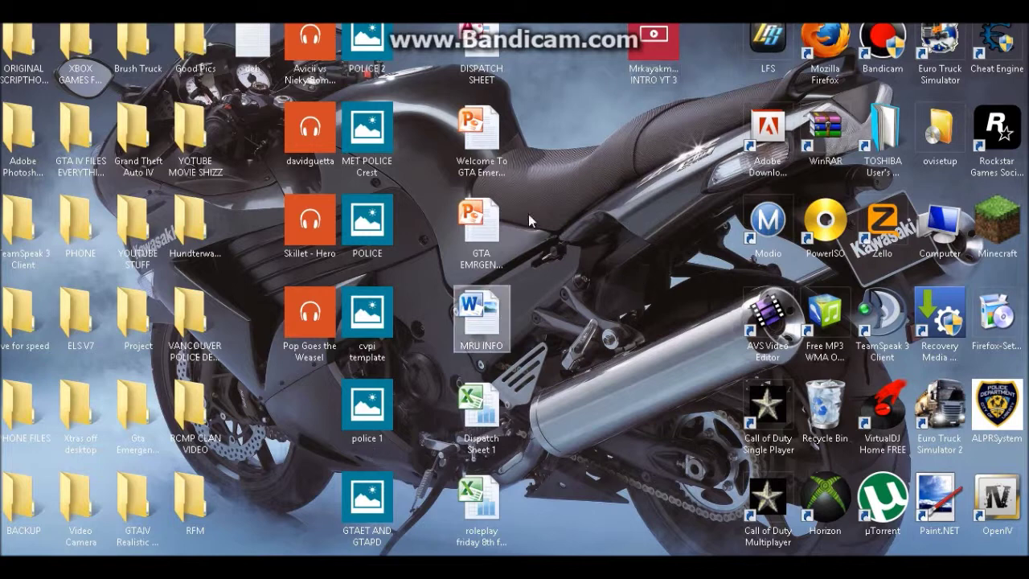
- Open the POLICE 2 image from the desktop, browse the Photos albums and return to the desktop
double_click(363, 51)
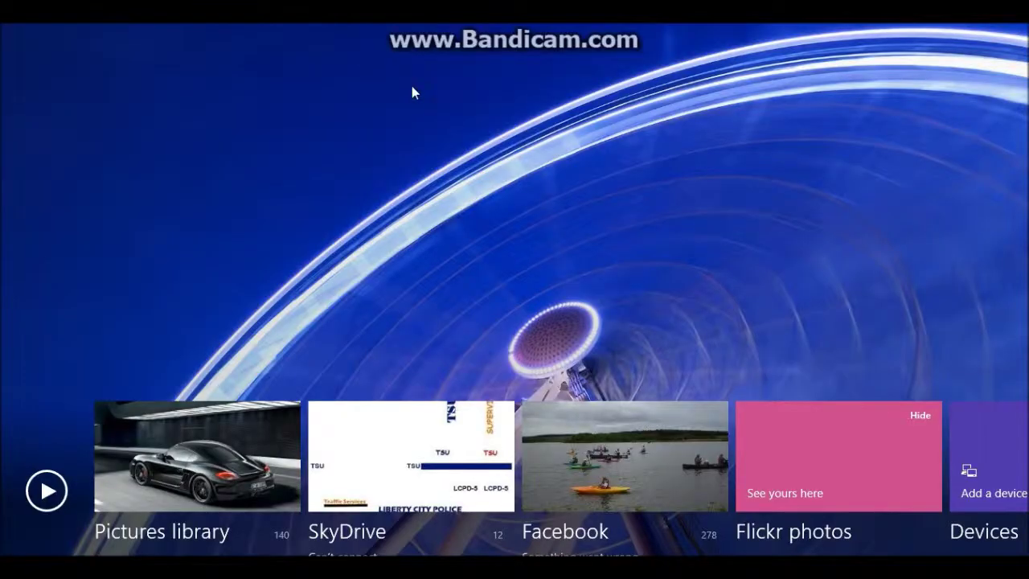
key(BackSpace)
scroll(448, 248, down, 3)
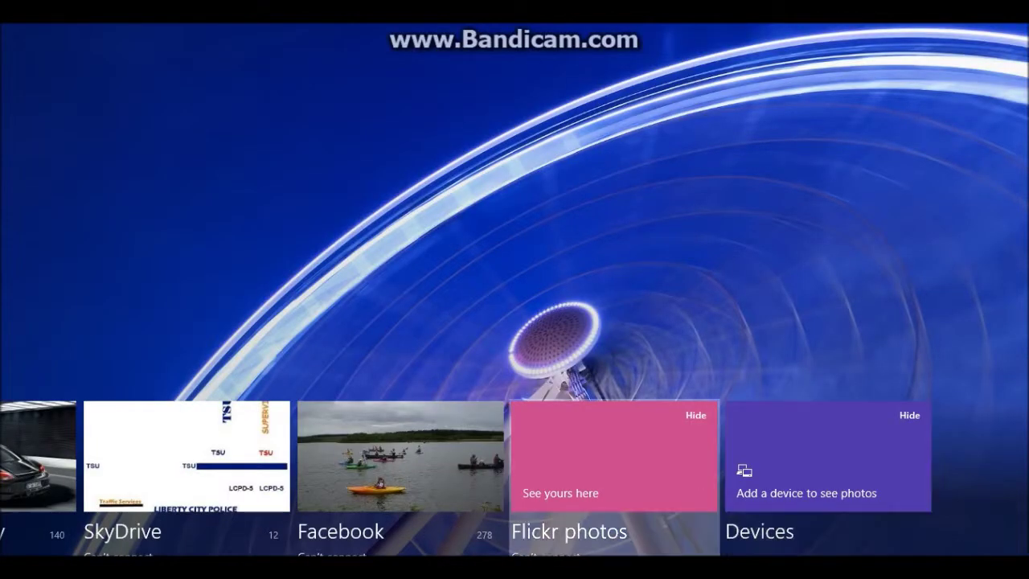
scroll(447, 248, up, 3)
click(16, 32)
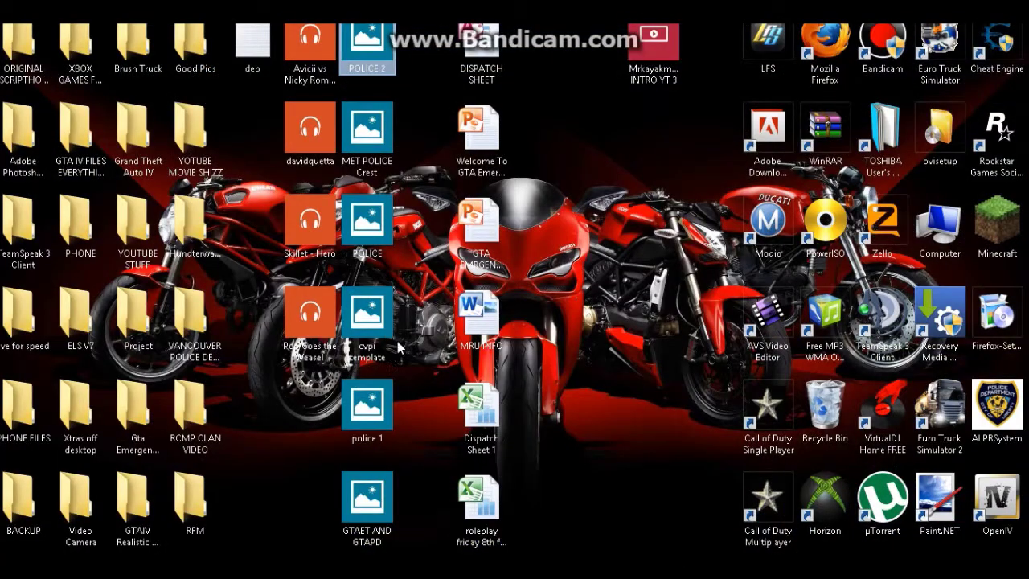